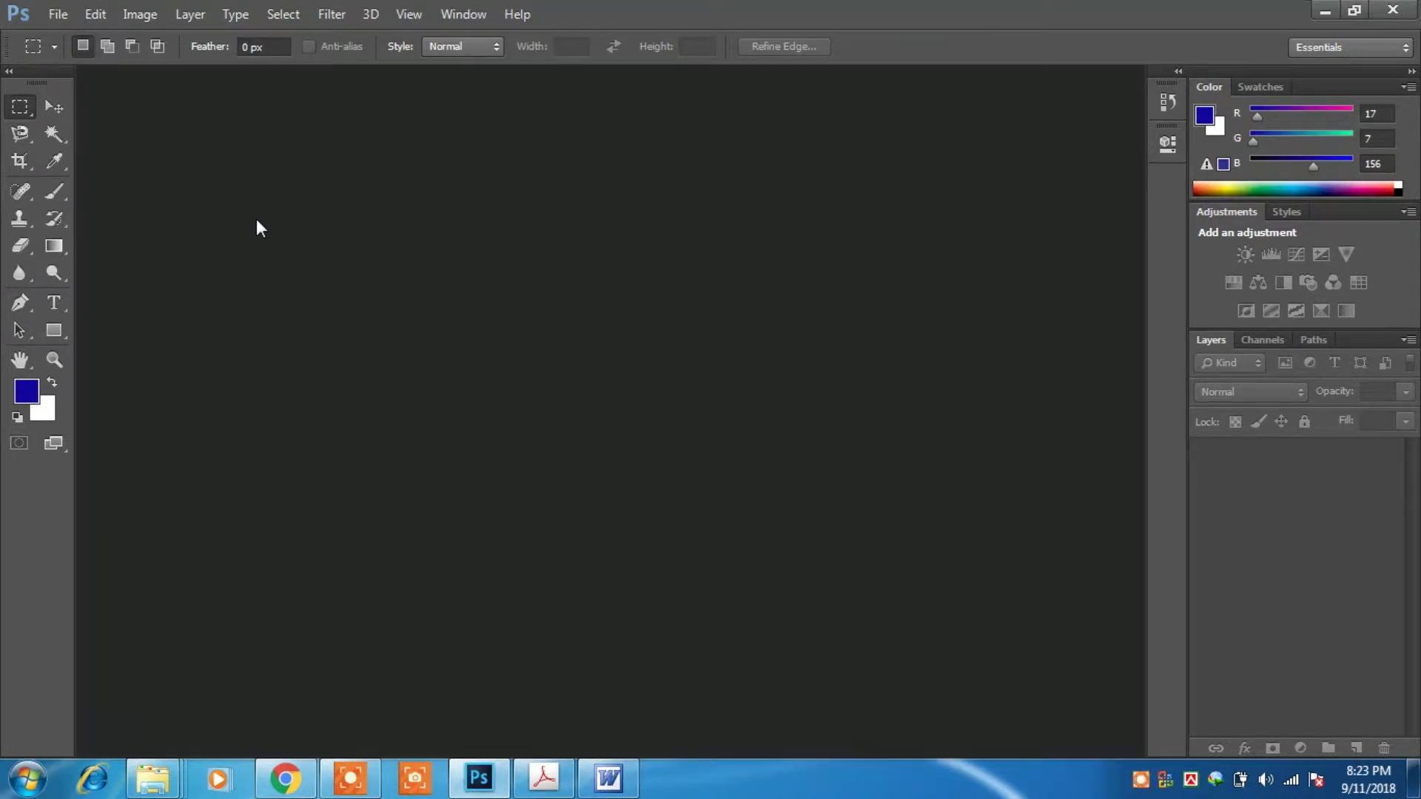
pyautogui.rightClick(22, 115)
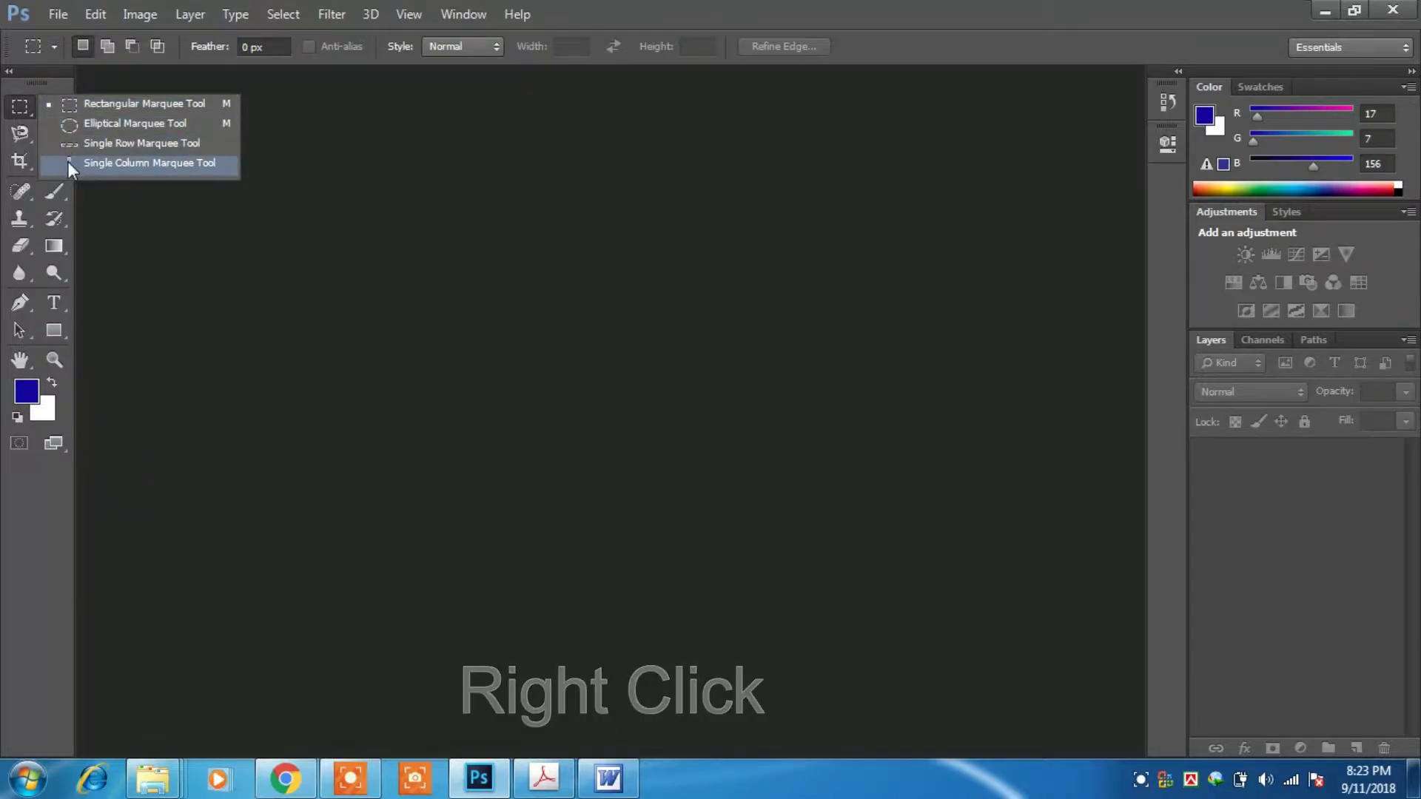
pyautogui.click(141, 220)
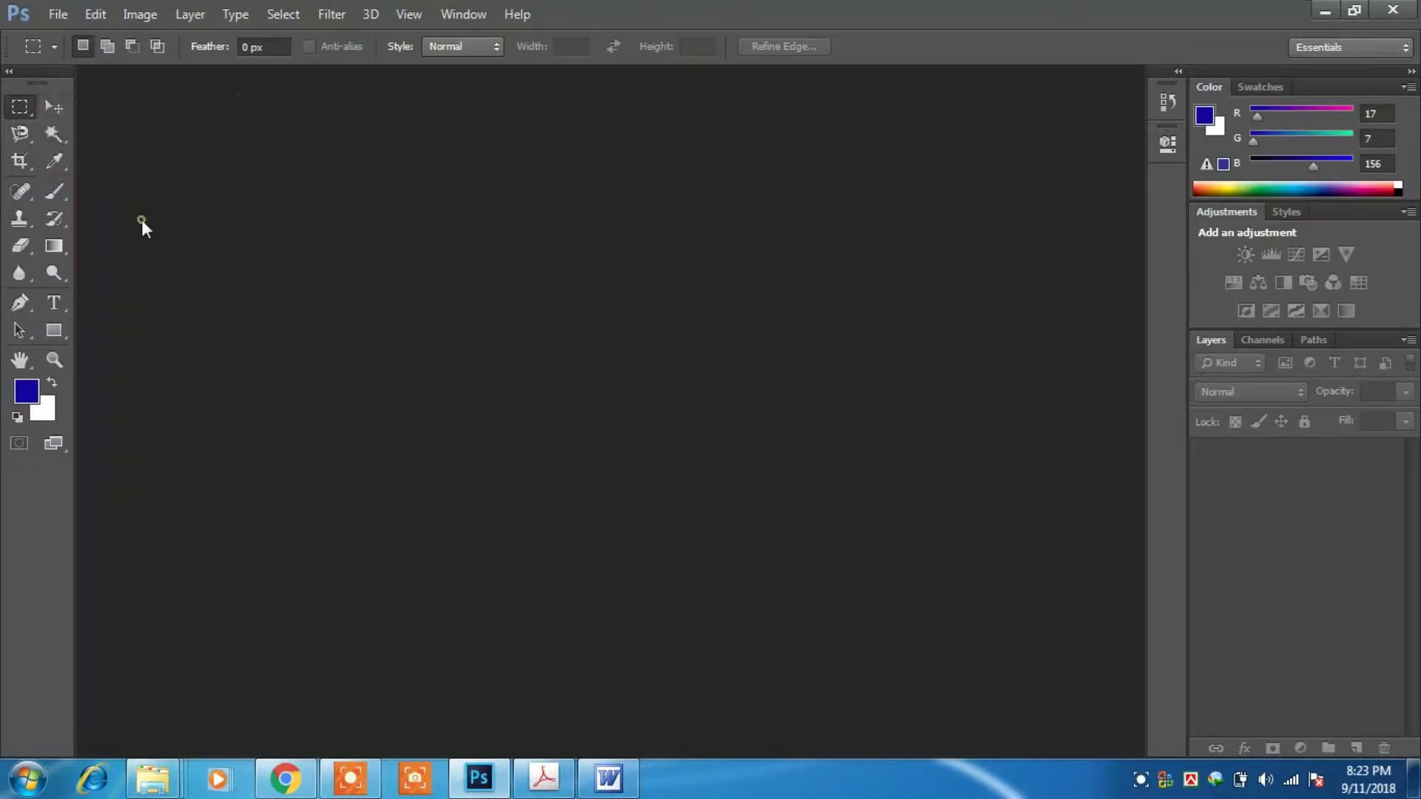
pyautogui.click(24, 144)
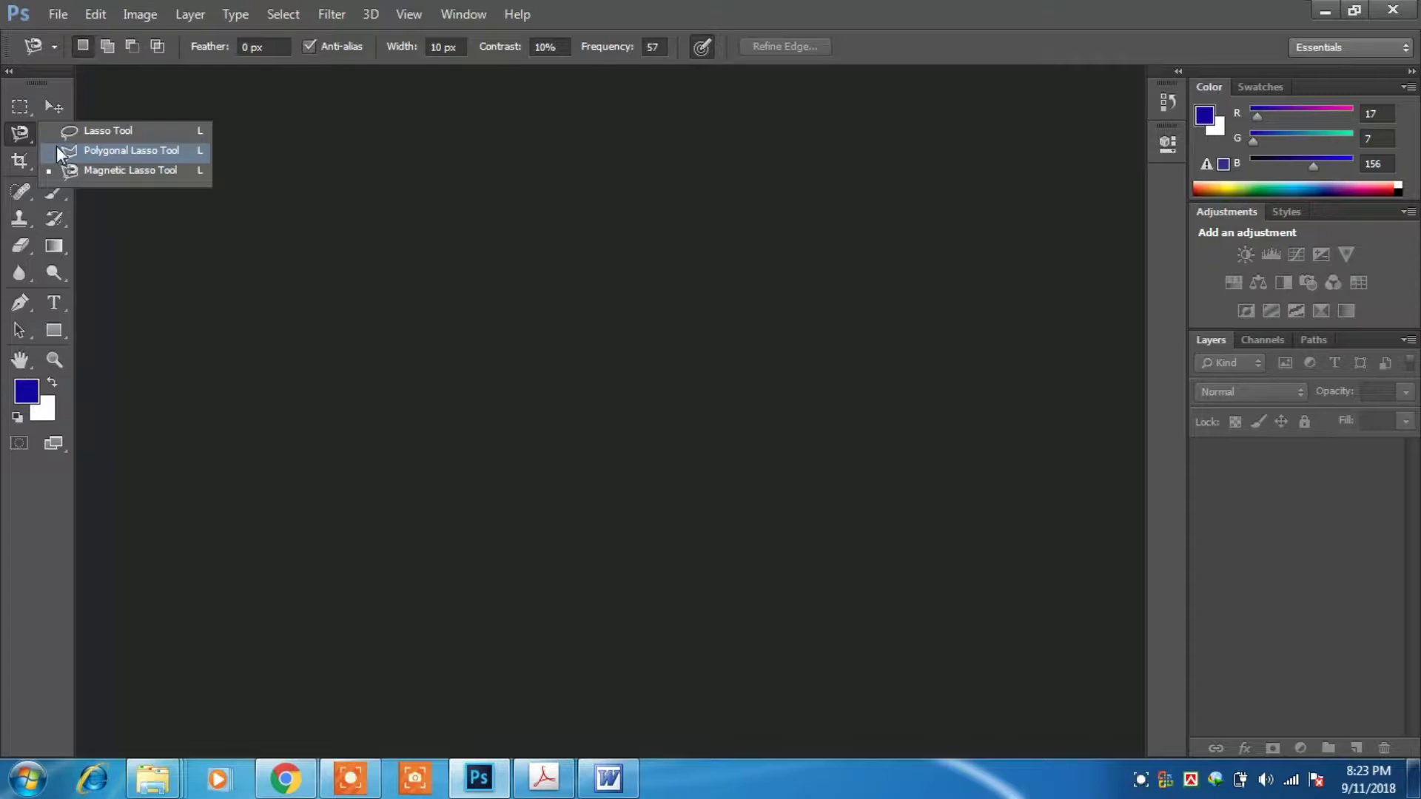
pyautogui.click(59, 167)
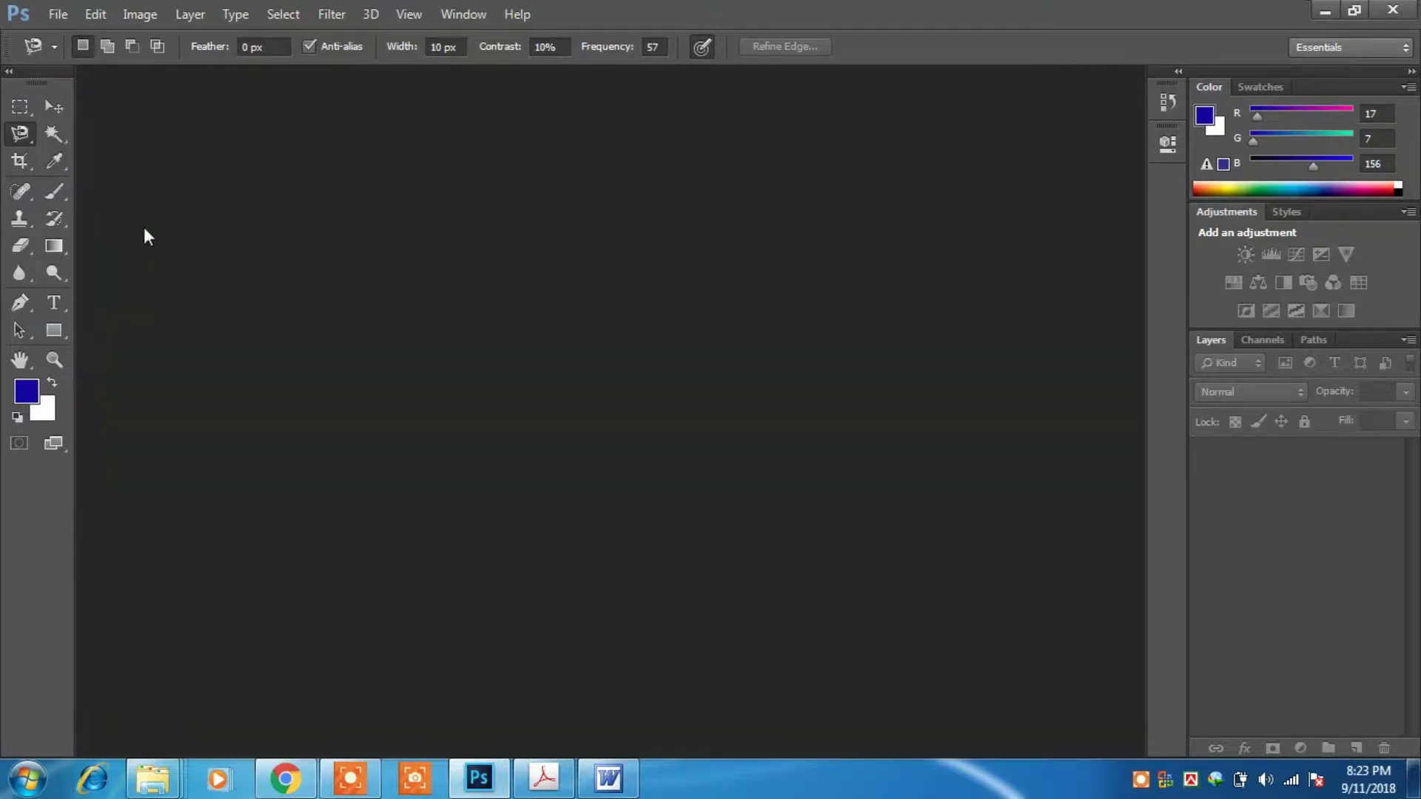
pyautogui.click(67, 126)
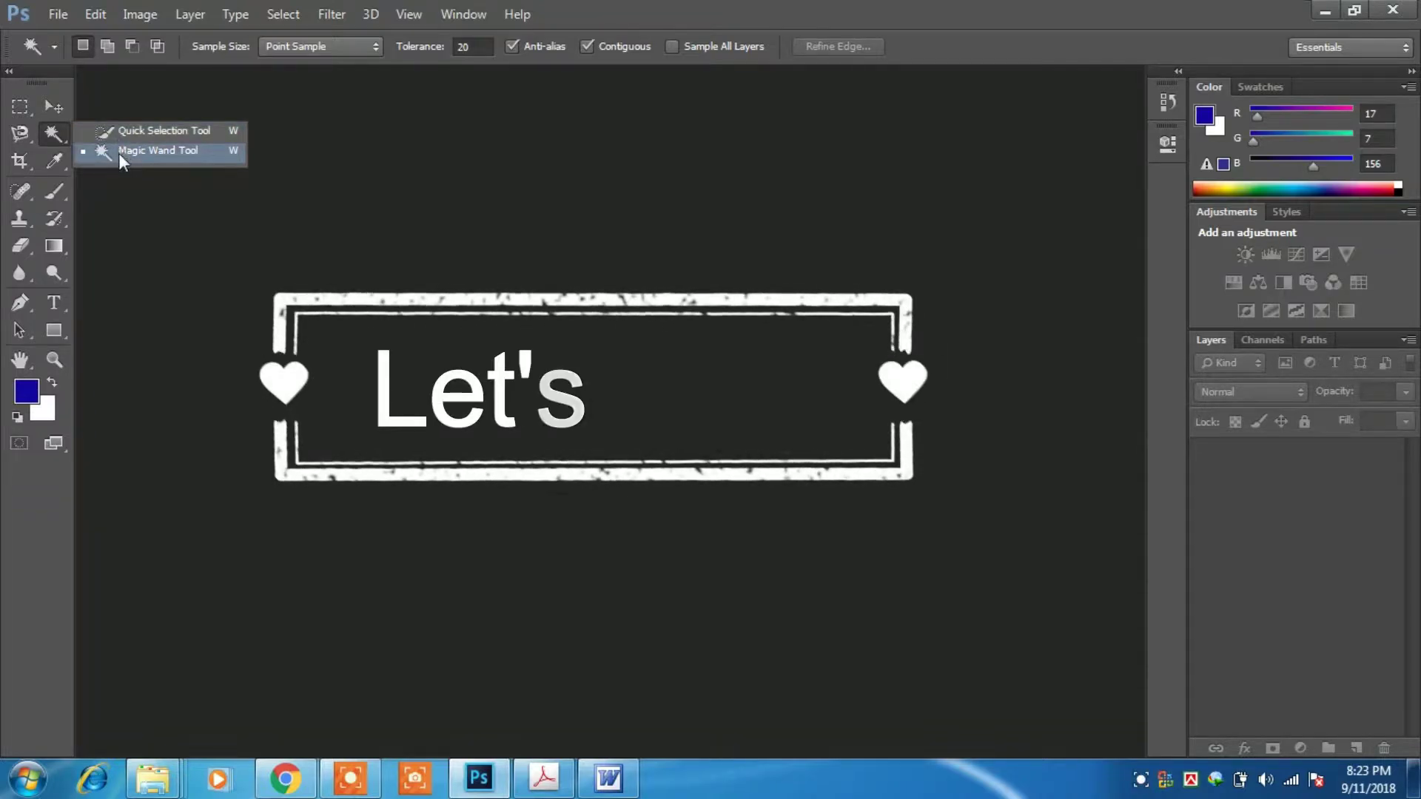
pyautogui.click(135, 206)
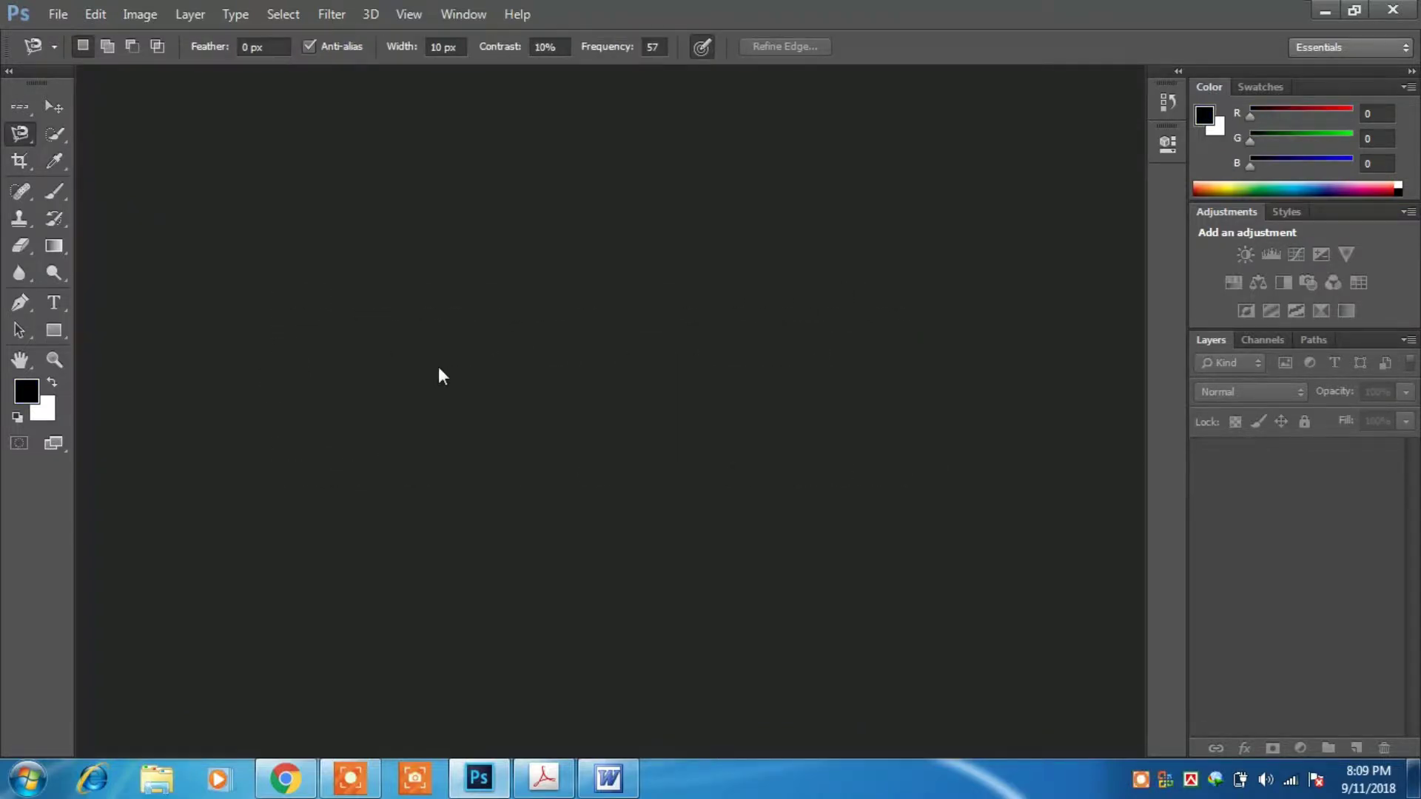
# Open the desktop picture "Fresh Apples On an Apple Tree 2 Preview Image.jpg" in Photoshop
pyautogui.click(1322, 16)
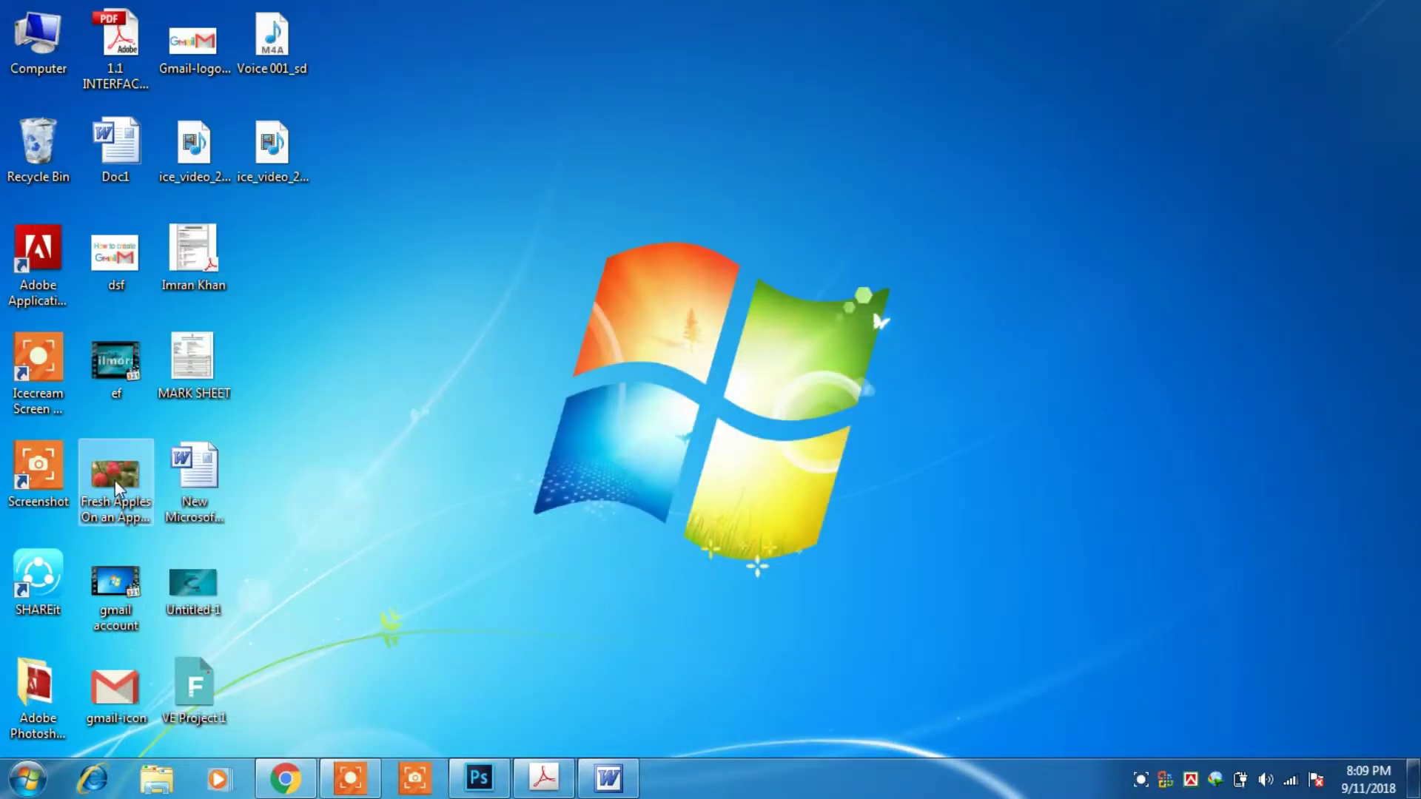
pyautogui.moveTo(113, 481); pyautogui.dragTo(526, 407)
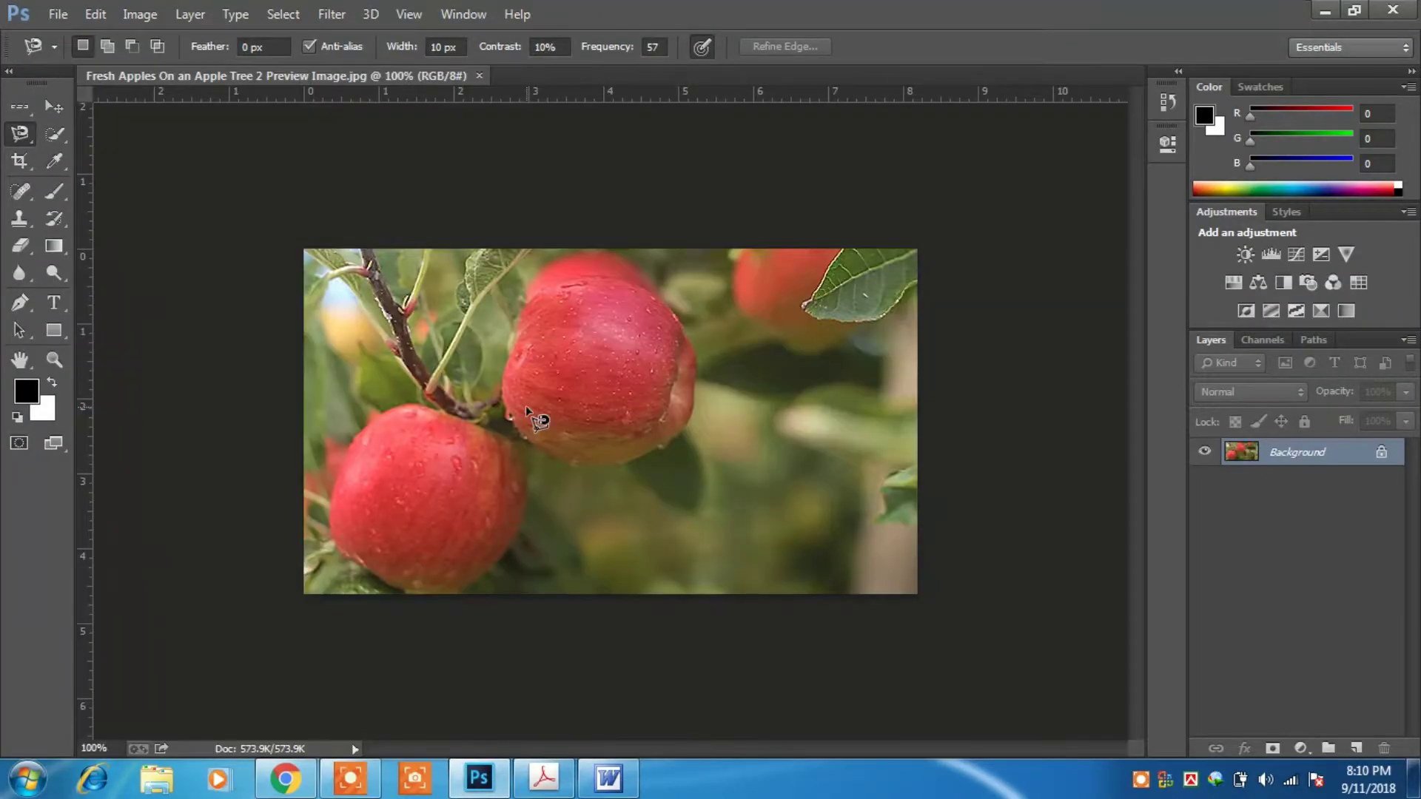
# Create a new document 10 inches wide and 6 inches high at 300 pixels/inch with a white background
pyautogui.click(58, 14)
pyautogui.click(76, 35)
pyautogui.click(755, 271)
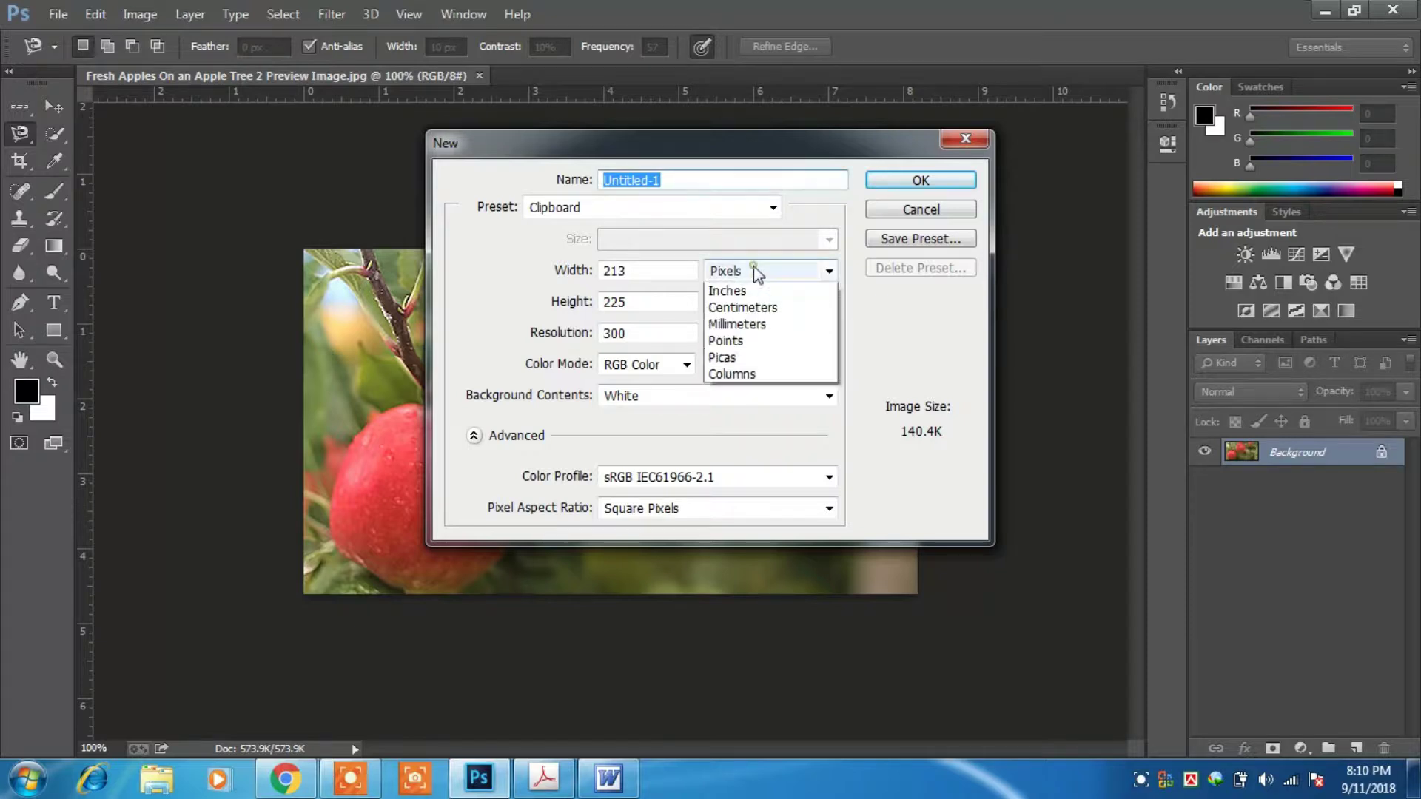
pyautogui.click(759, 308)
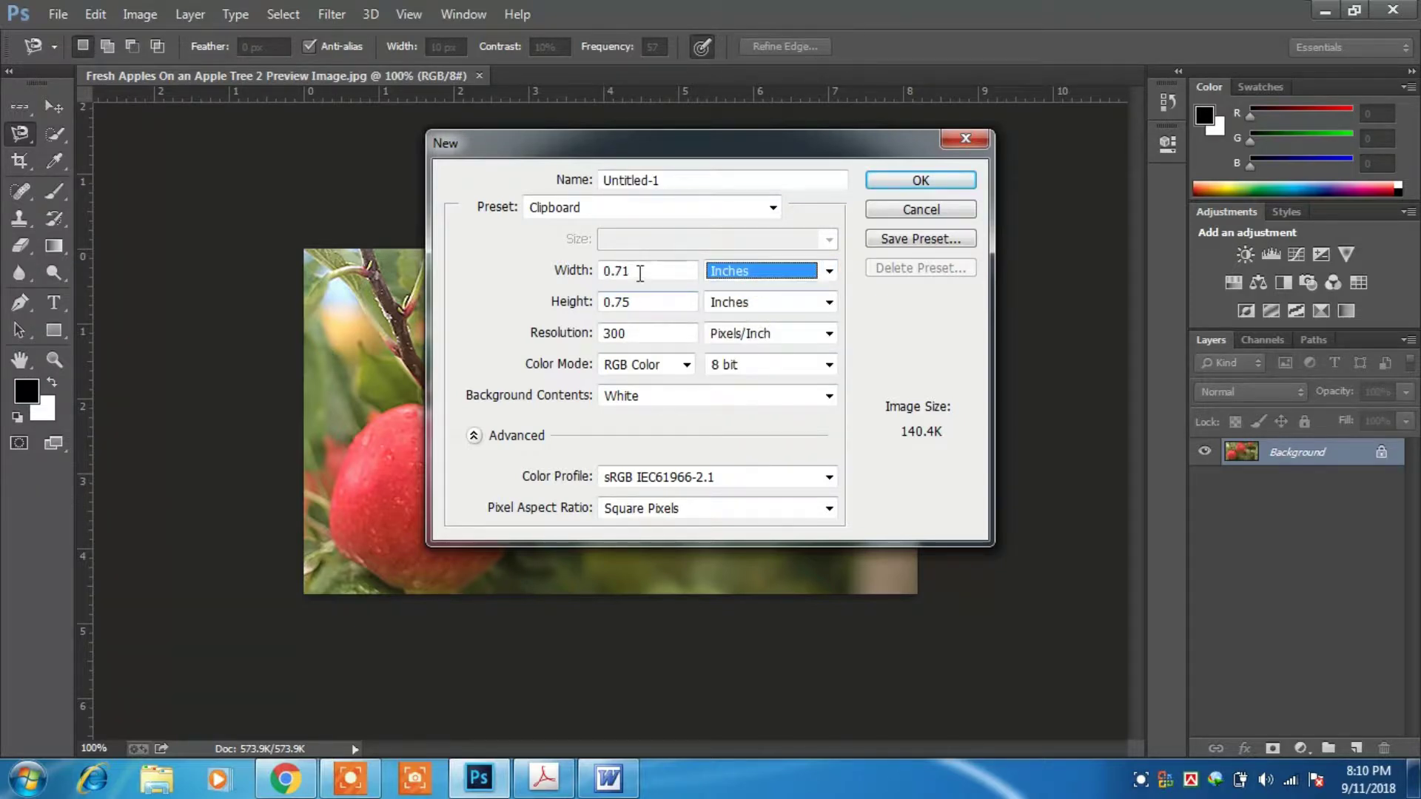
pyautogui.moveTo(640, 273); pyautogui.dragTo(570, 270)
pyautogui.write('10')
pyautogui.moveTo(639, 296); pyautogui.dragTo(523, 334)
pyautogui.write('6')
pyautogui.click(631, 338)
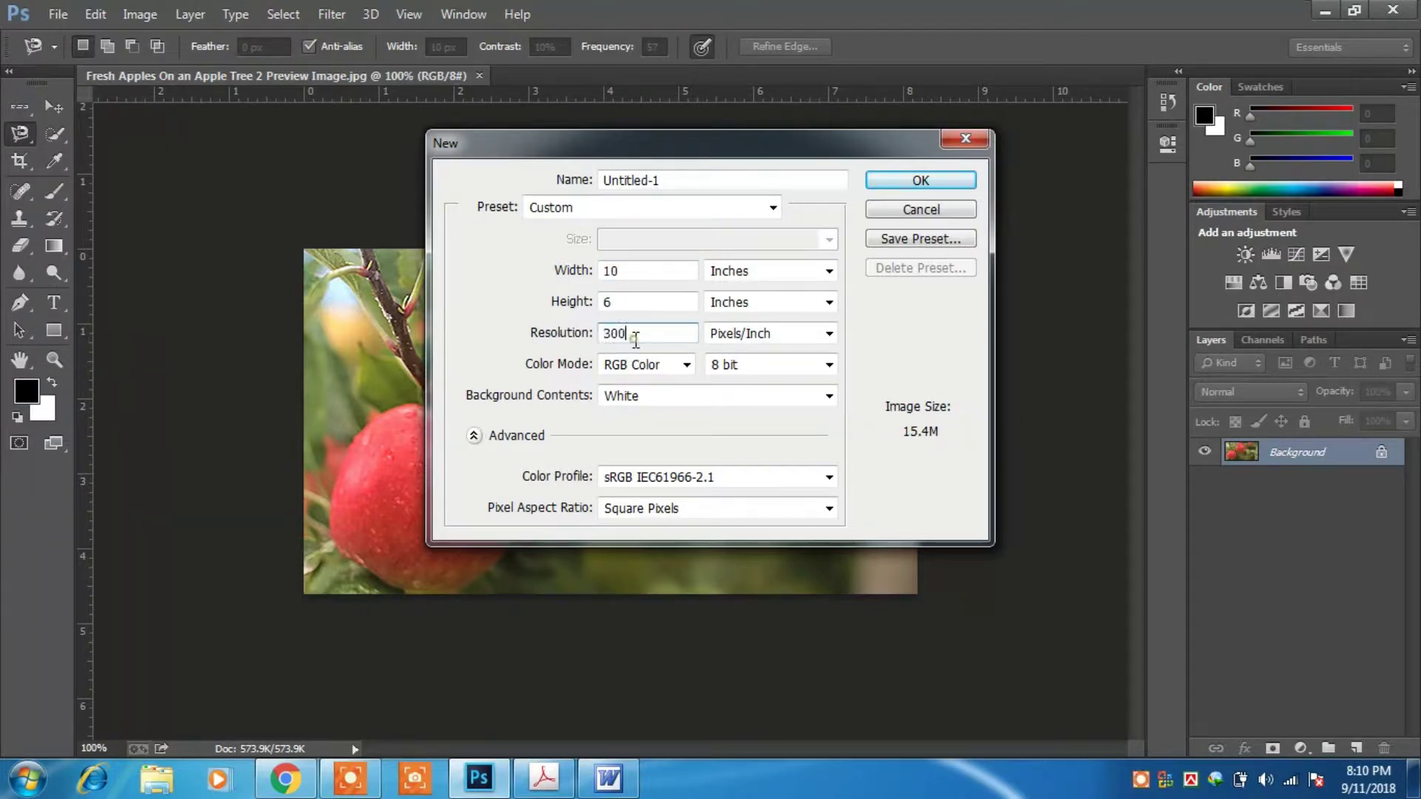
pyautogui.click(905, 185)
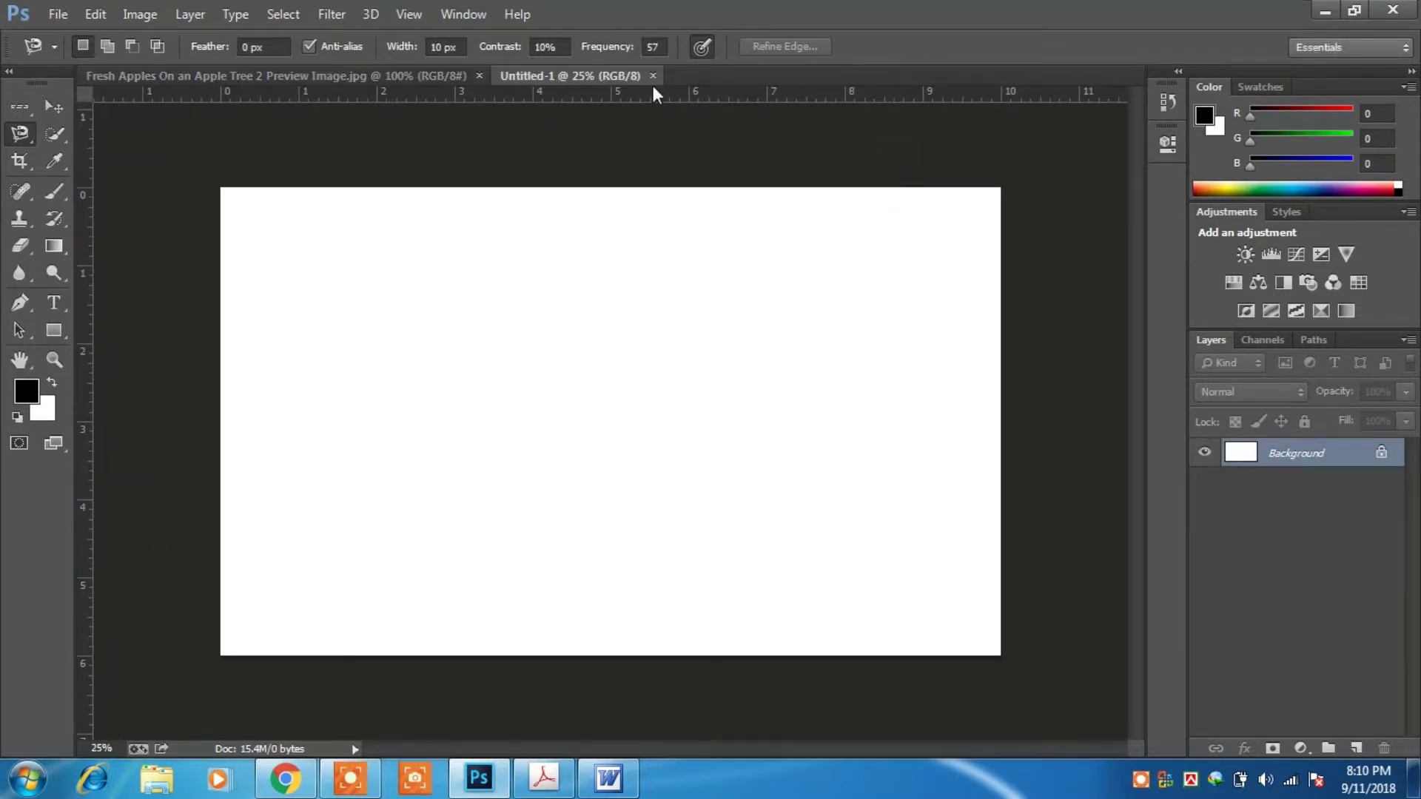
# Select the whole apple picture with the Rectangular Marquee tool and copy it into the Untitled-1 document
pyautogui.click(425, 77)
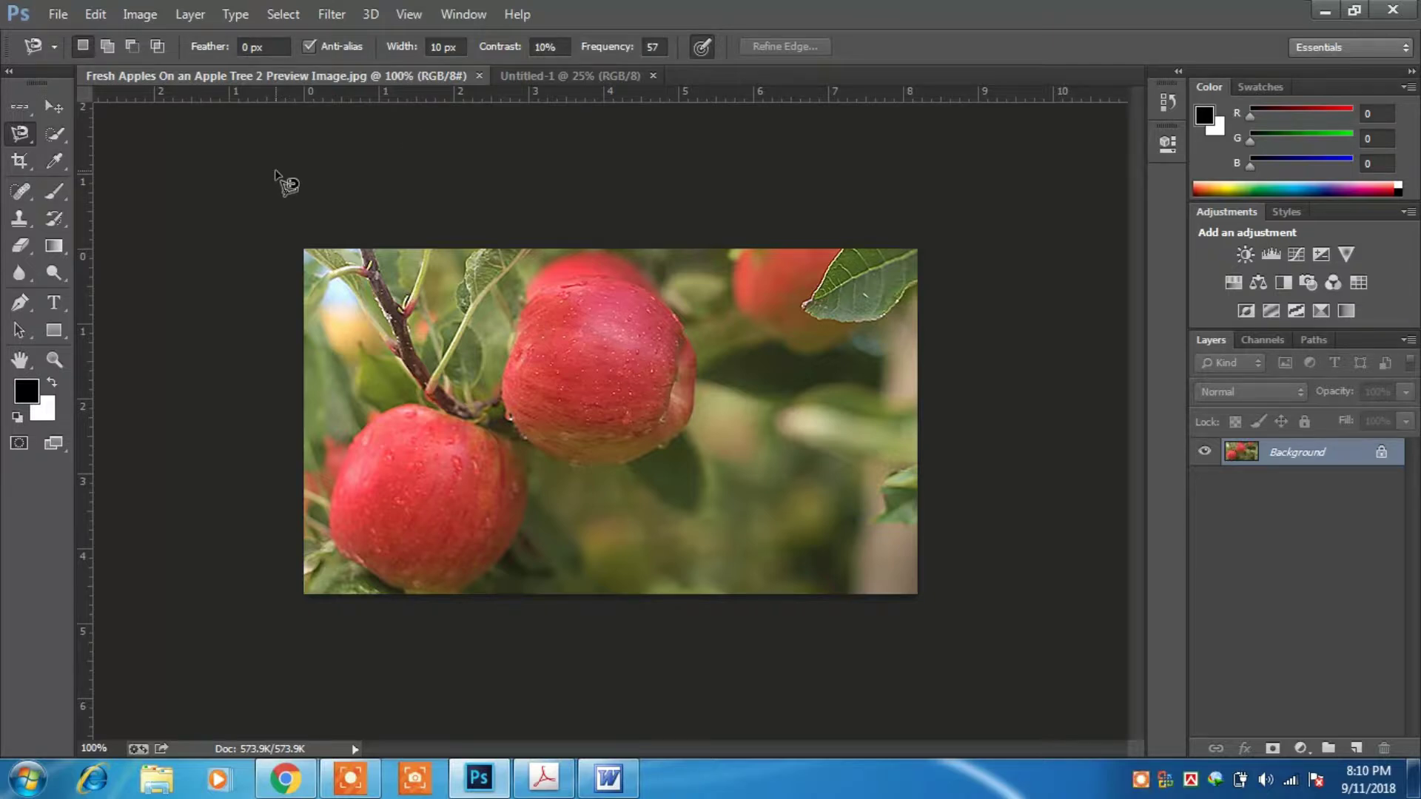
pyautogui.click(24, 107)
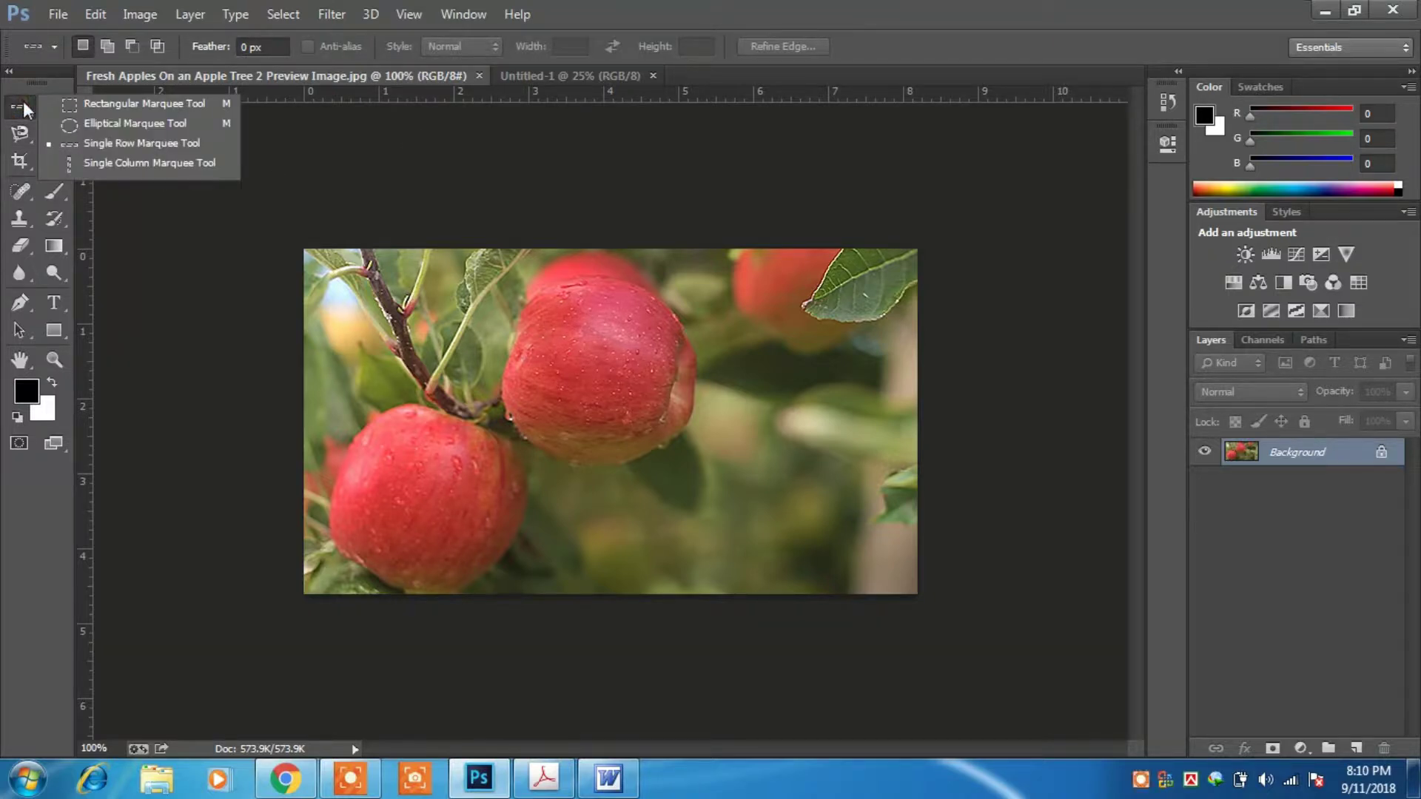
pyautogui.click(62, 108)
pyautogui.moveTo(303, 249); pyautogui.dragTo(932, 615)
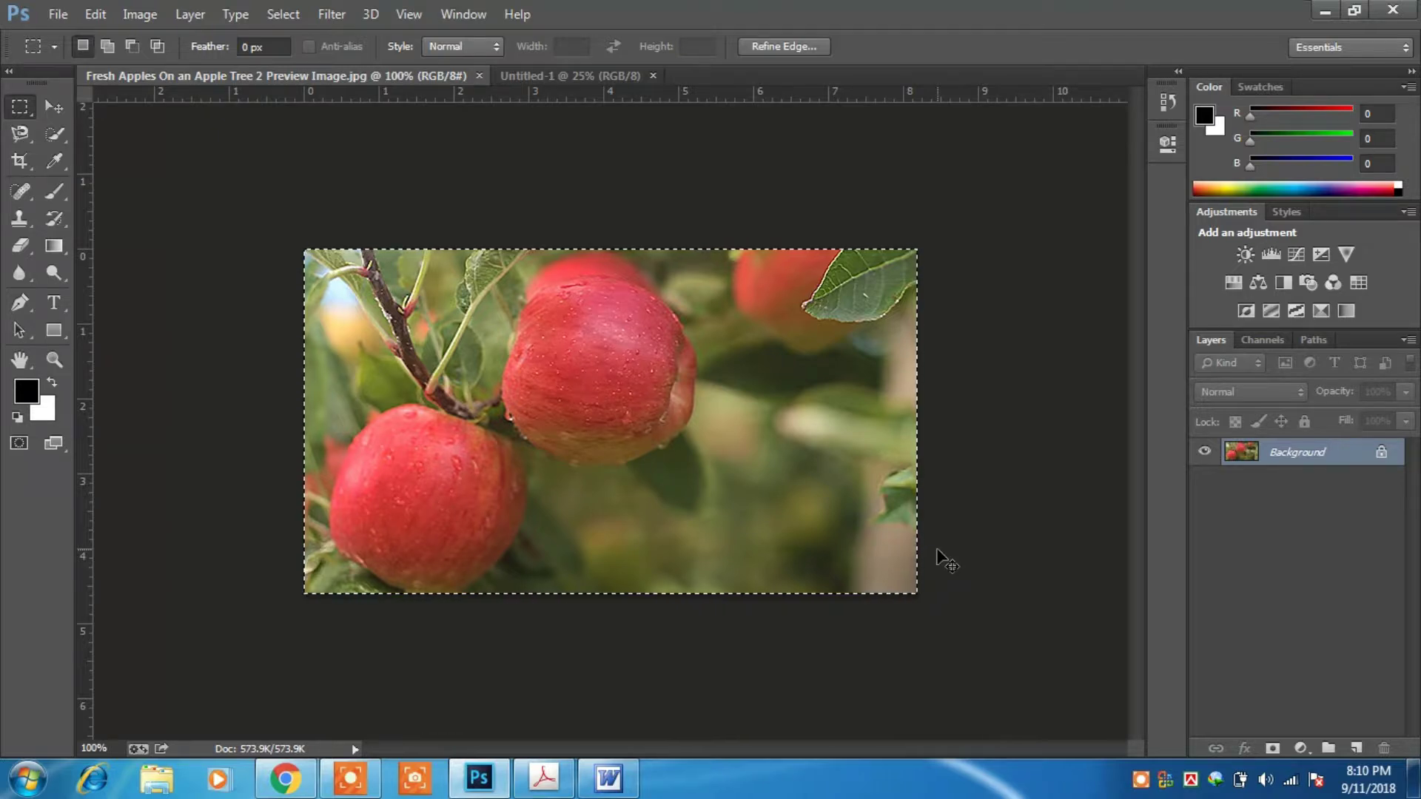
pyautogui.click(528, 75)
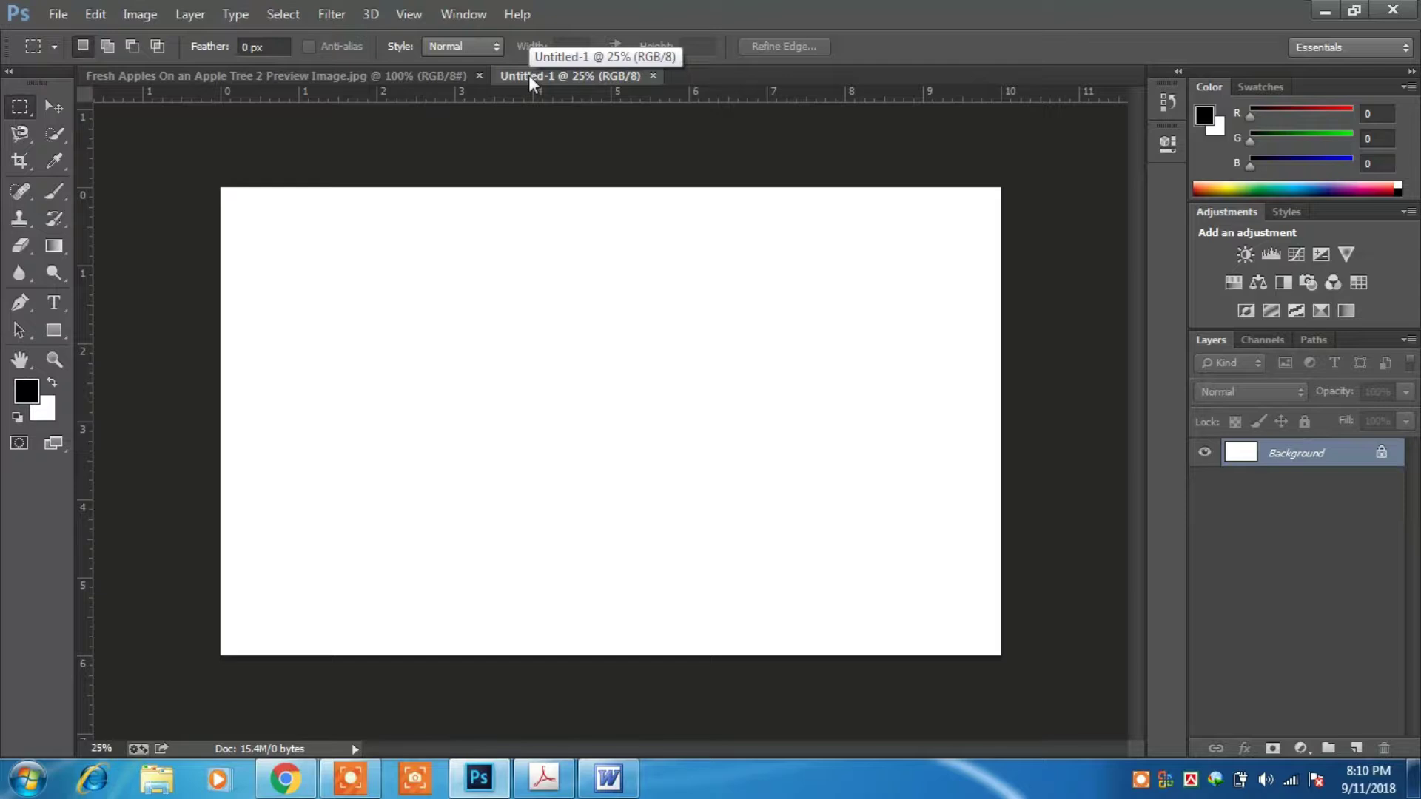
pyautogui.hotkey('ctrl', 'v')
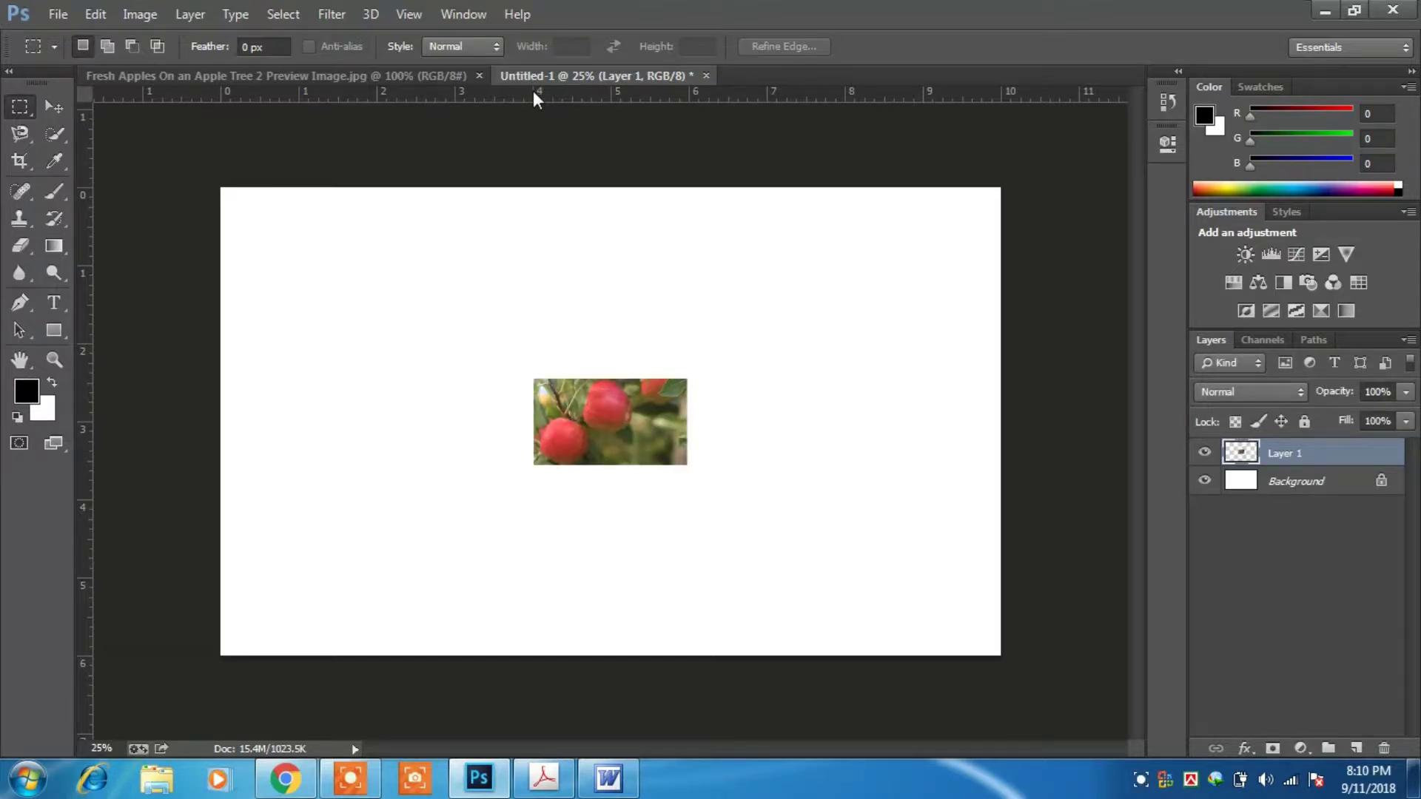
# Enlarge the pasted apple picture to about 4.3 by 2.4 inches and position it in the upper-left part of the canvas
pyautogui.click(55, 106)
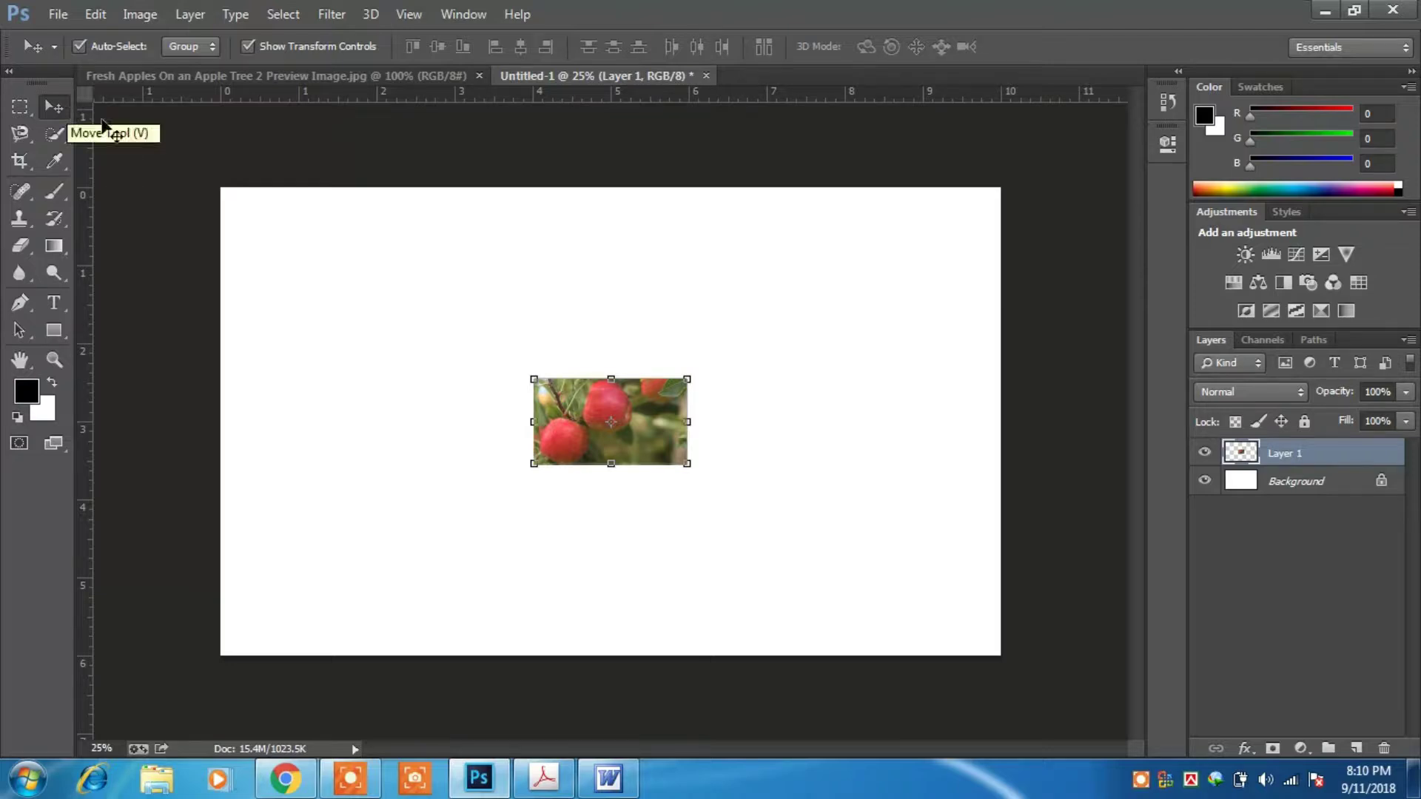
pyautogui.moveTo(561, 412); pyautogui.dragTo(426, 313)
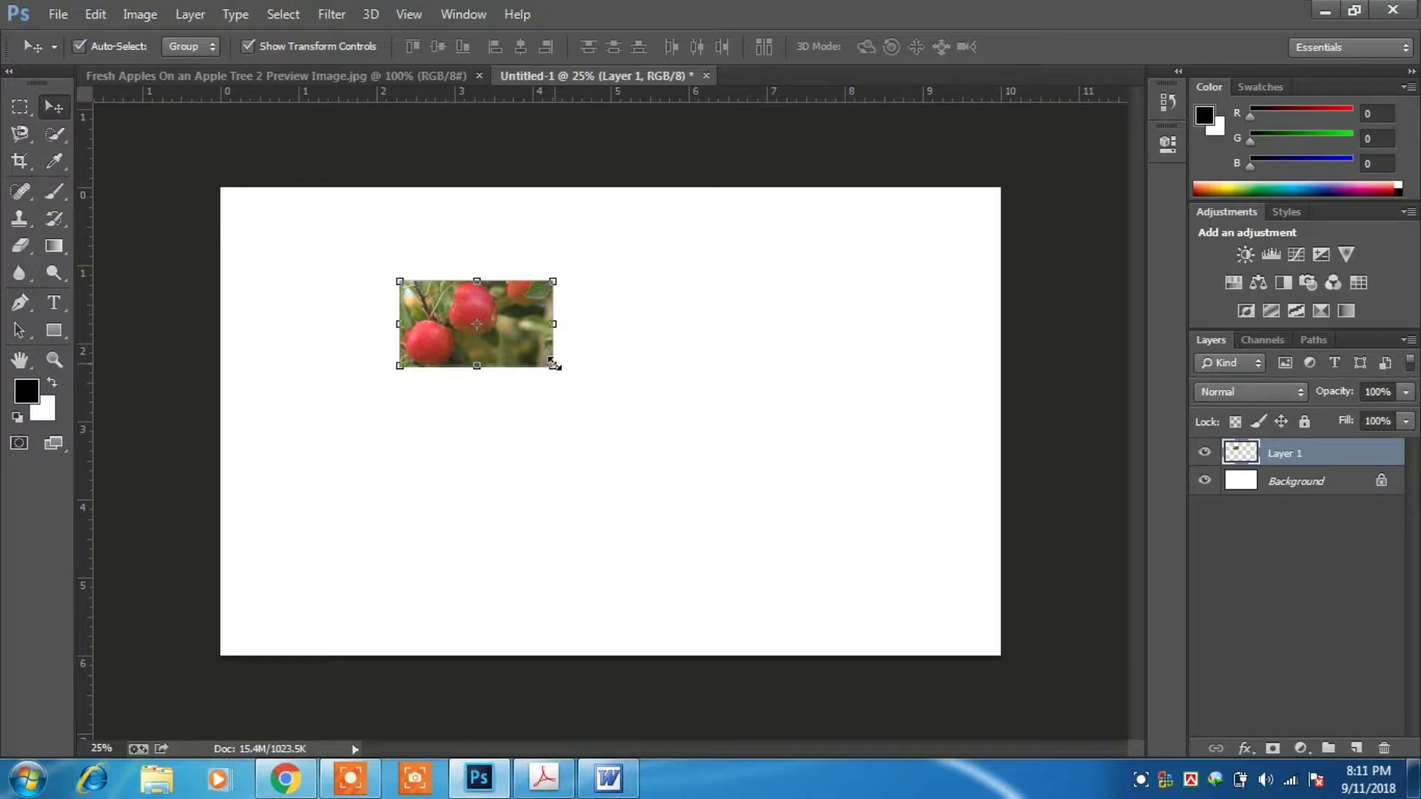
pyautogui.moveTo(553, 364); pyautogui.dragTo(628, 423)
pyautogui.press('Return')
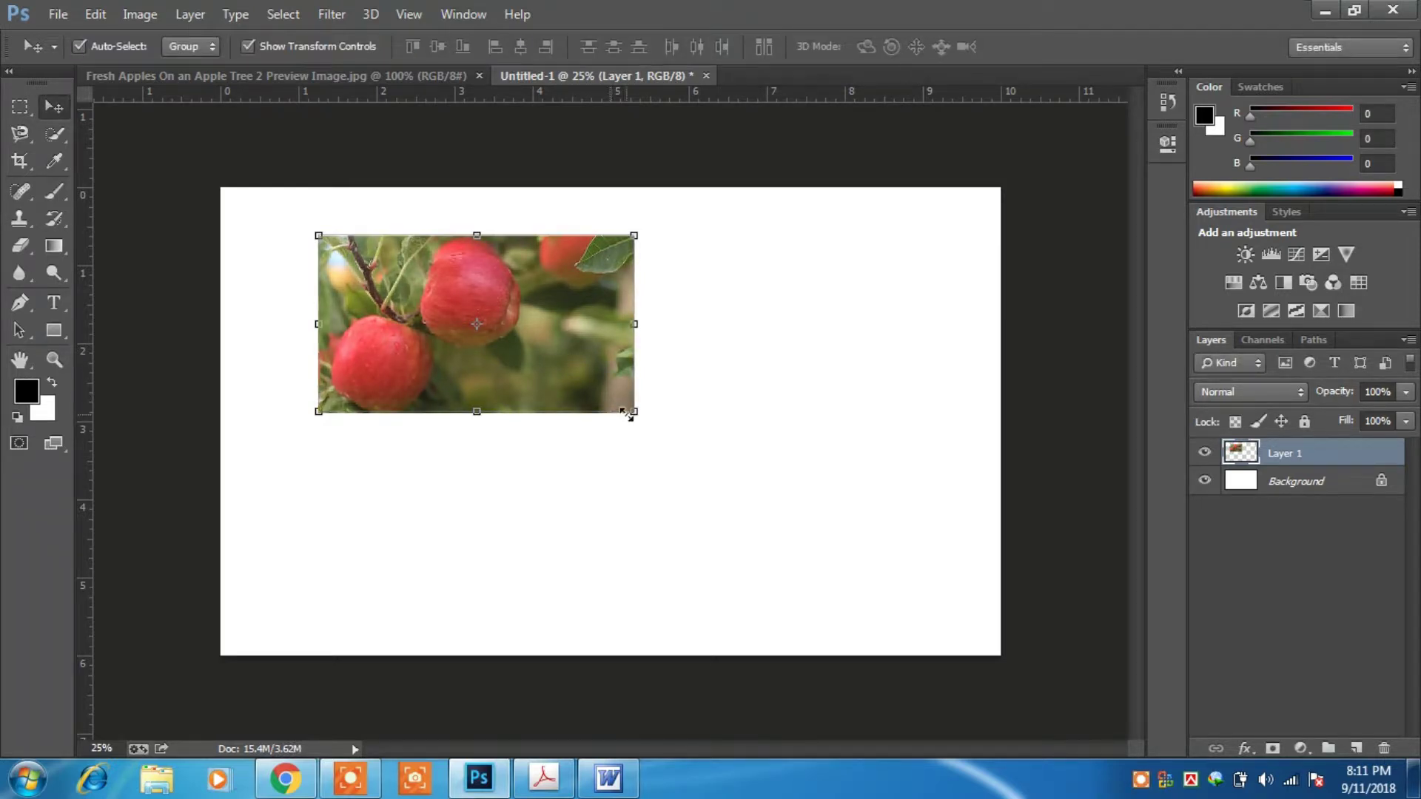
pyautogui.moveTo(634, 411); pyautogui.dragTo(486, 346)
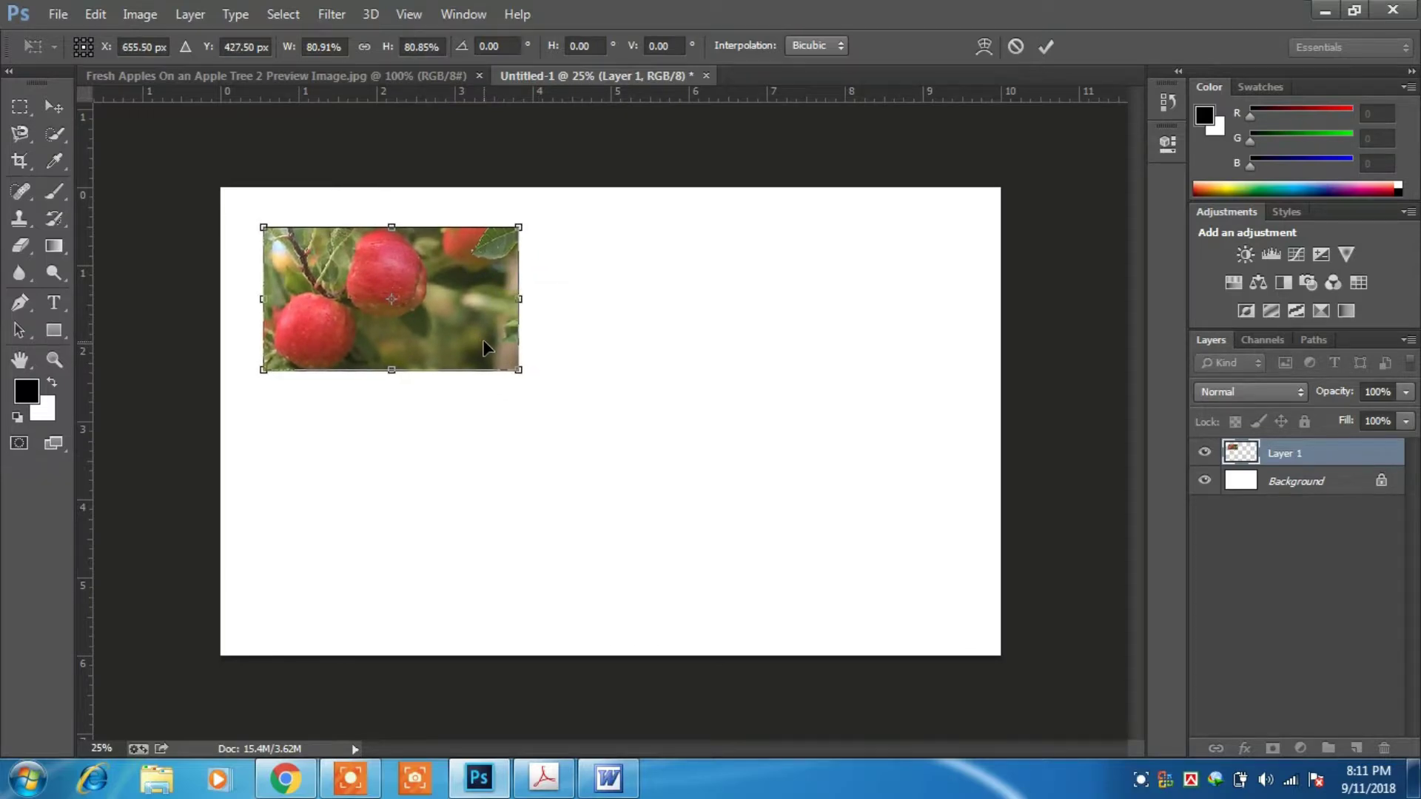
pyautogui.press('Return')
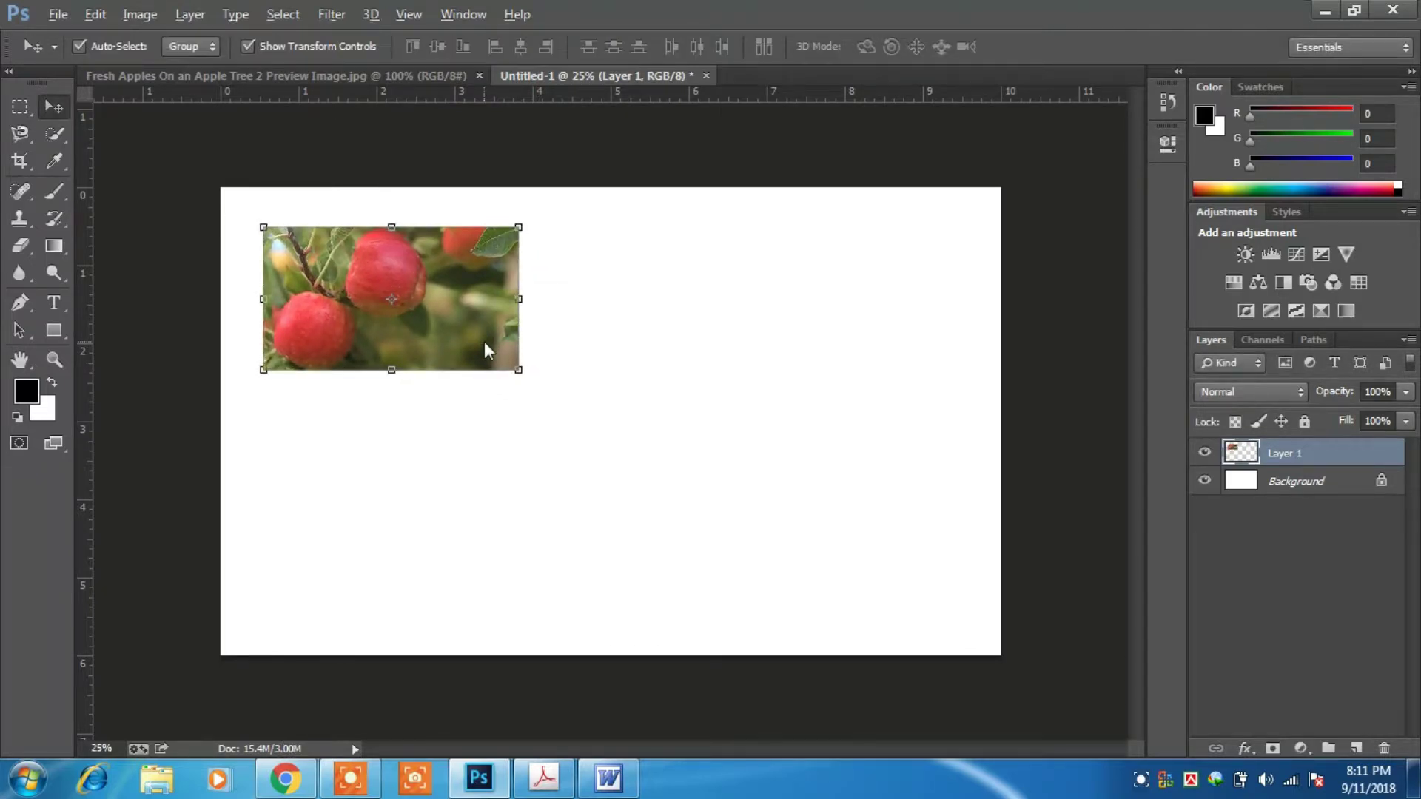
pyautogui.moveTo(480, 333); pyautogui.dragTo(476, 502)
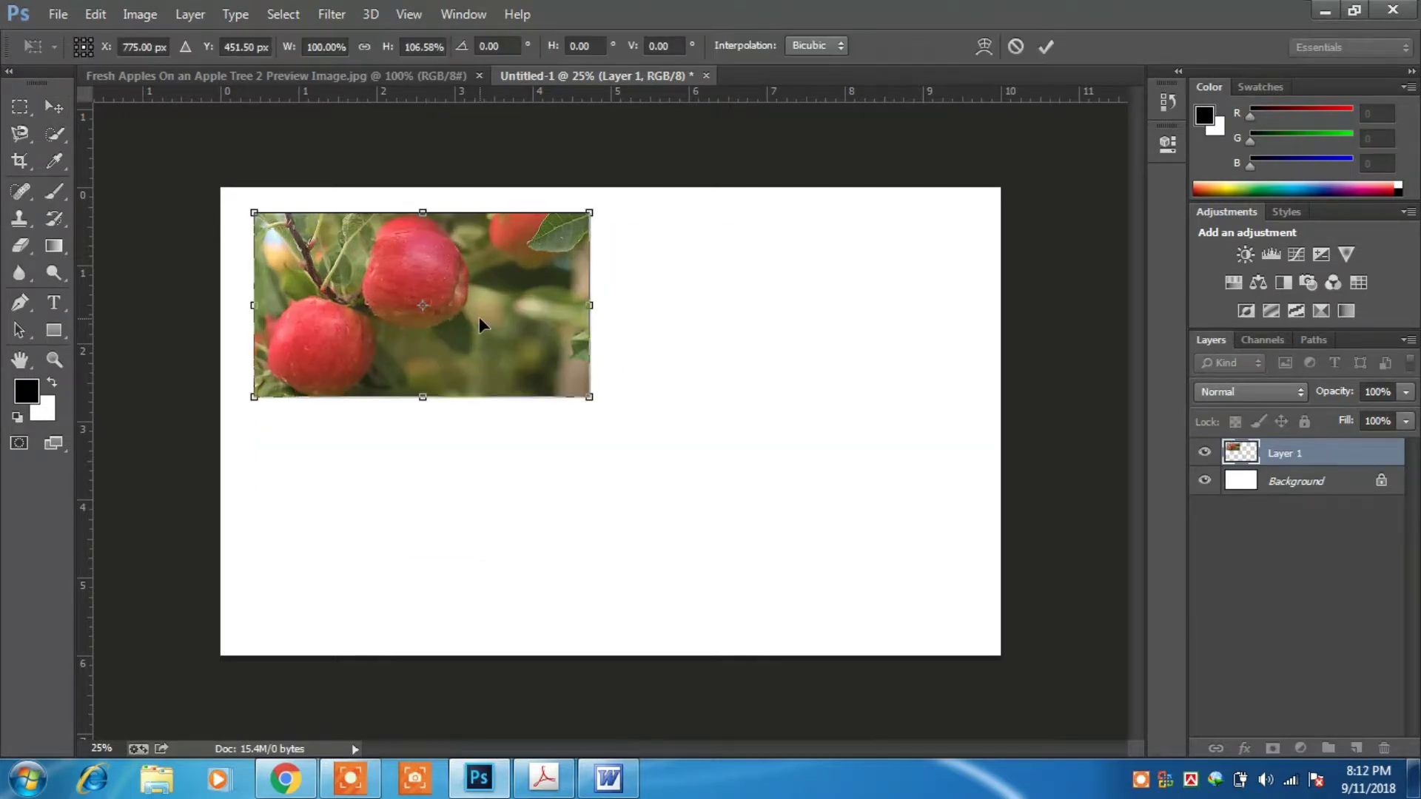
pyautogui.press('Return')
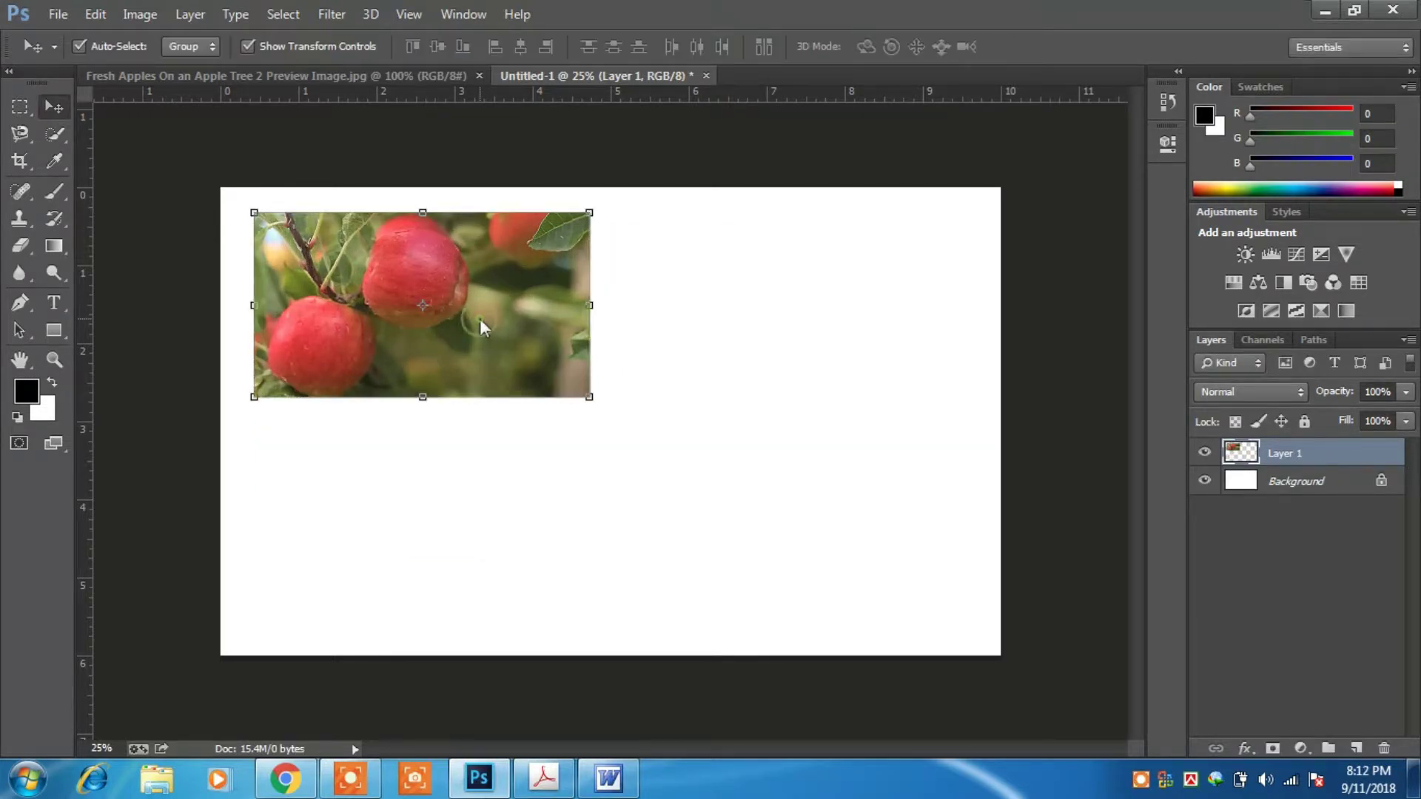
# Cut out the upper apple with a rectangular marquee selection, move it to the blank canvas beside the picture, and deselect
pyautogui.click(26, 109)
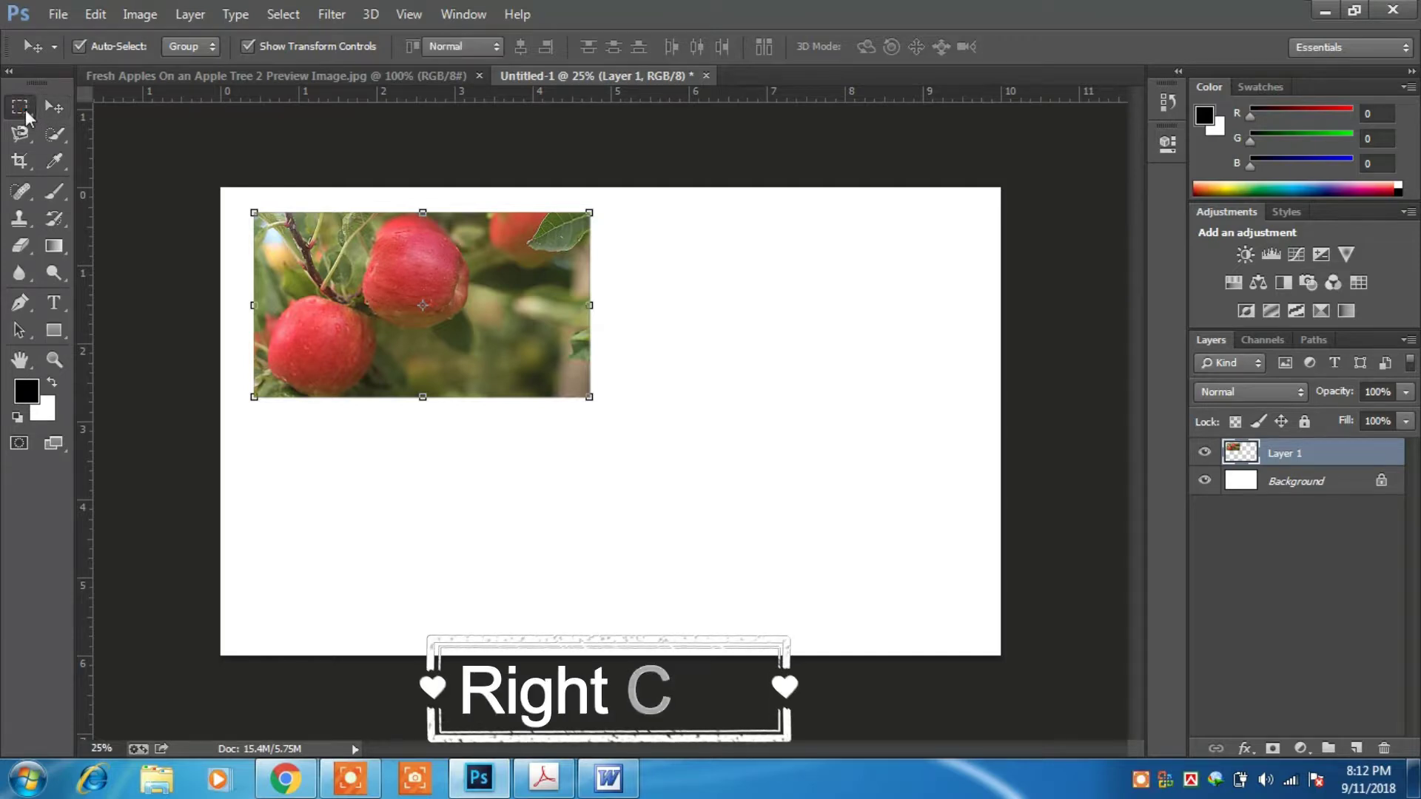
pyautogui.rightClick(25, 109)
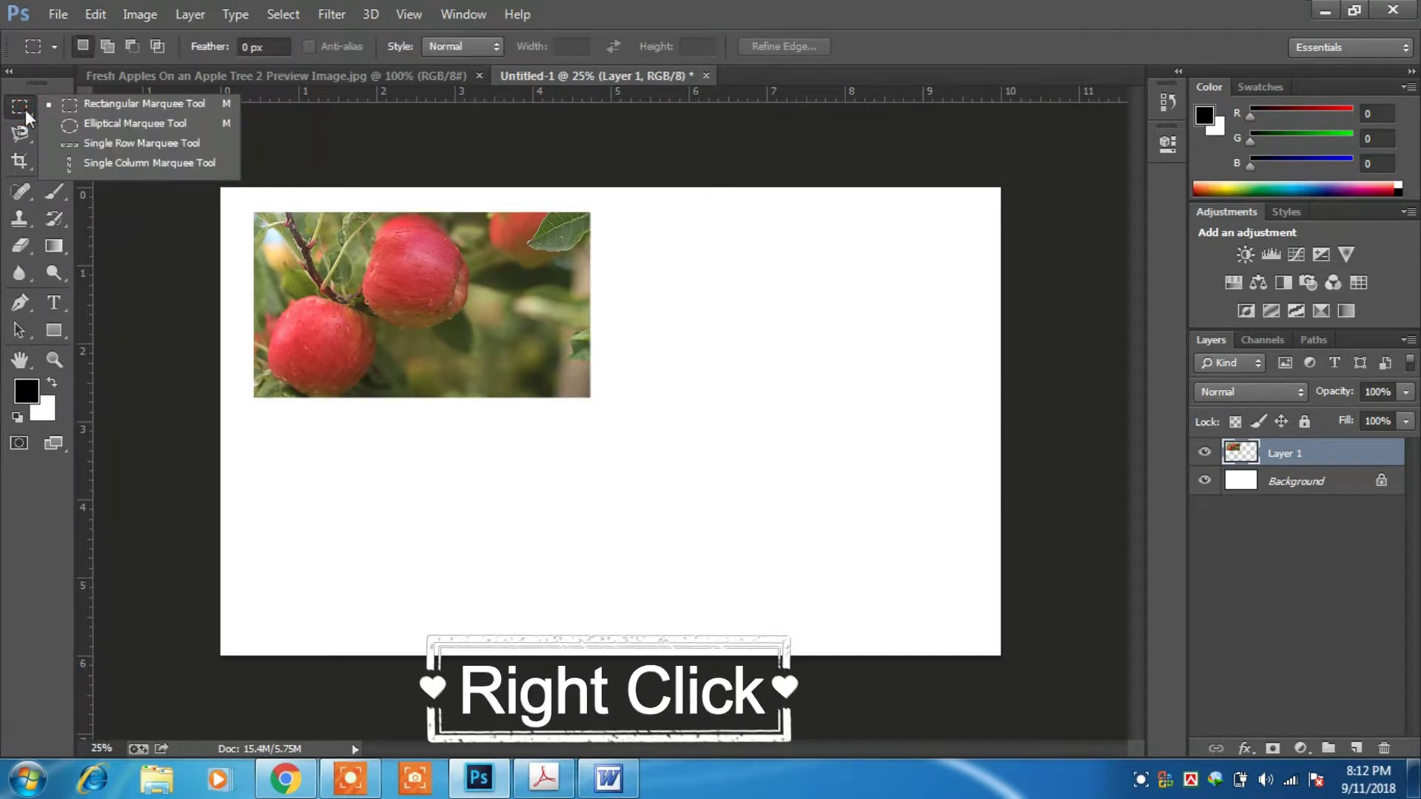
pyautogui.click(62, 107)
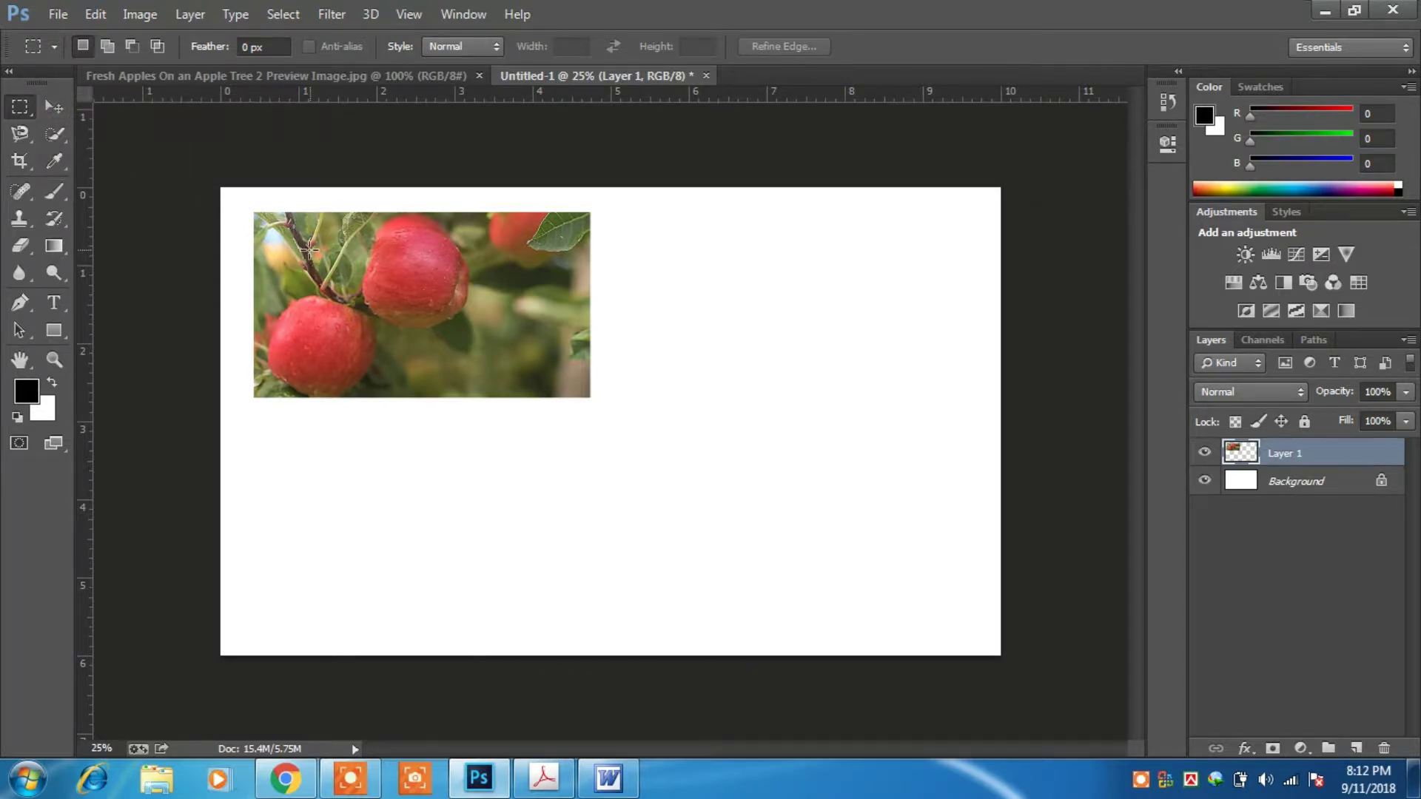
pyautogui.moveTo(370, 233); pyautogui.dragTo(473, 330)
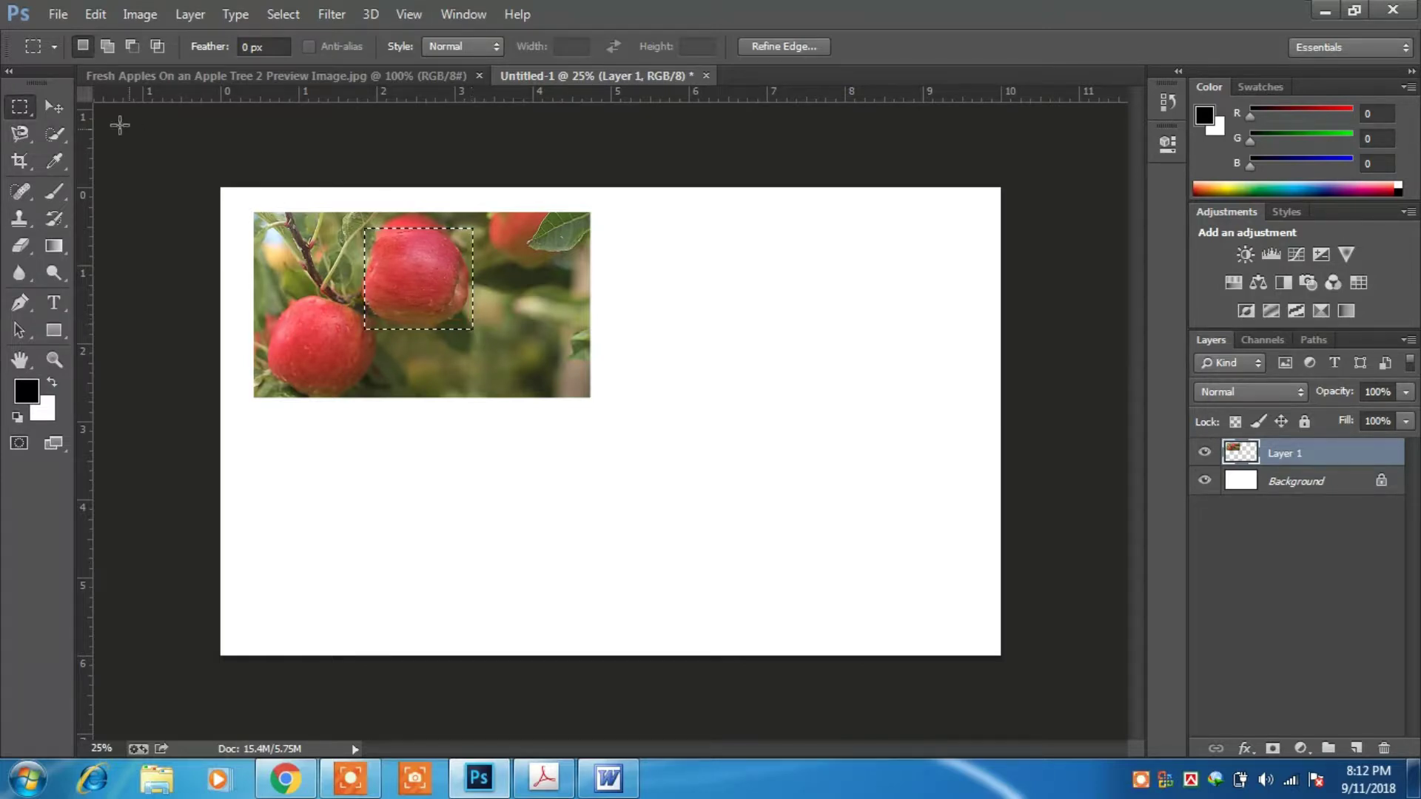
pyautogui.click(56, 103)
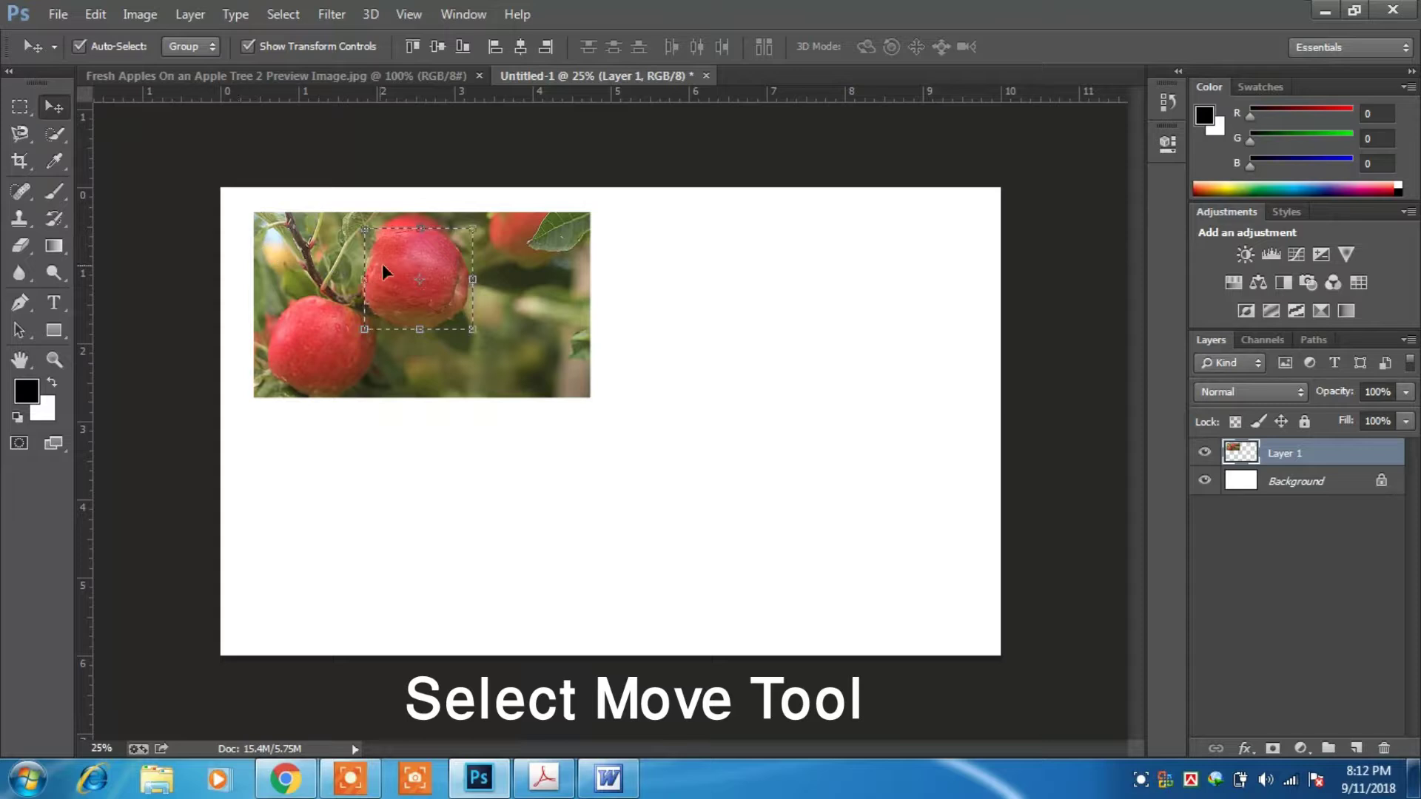
pyautogui.moveTo(386, 267); pyautogui.dragTo(680, 299)
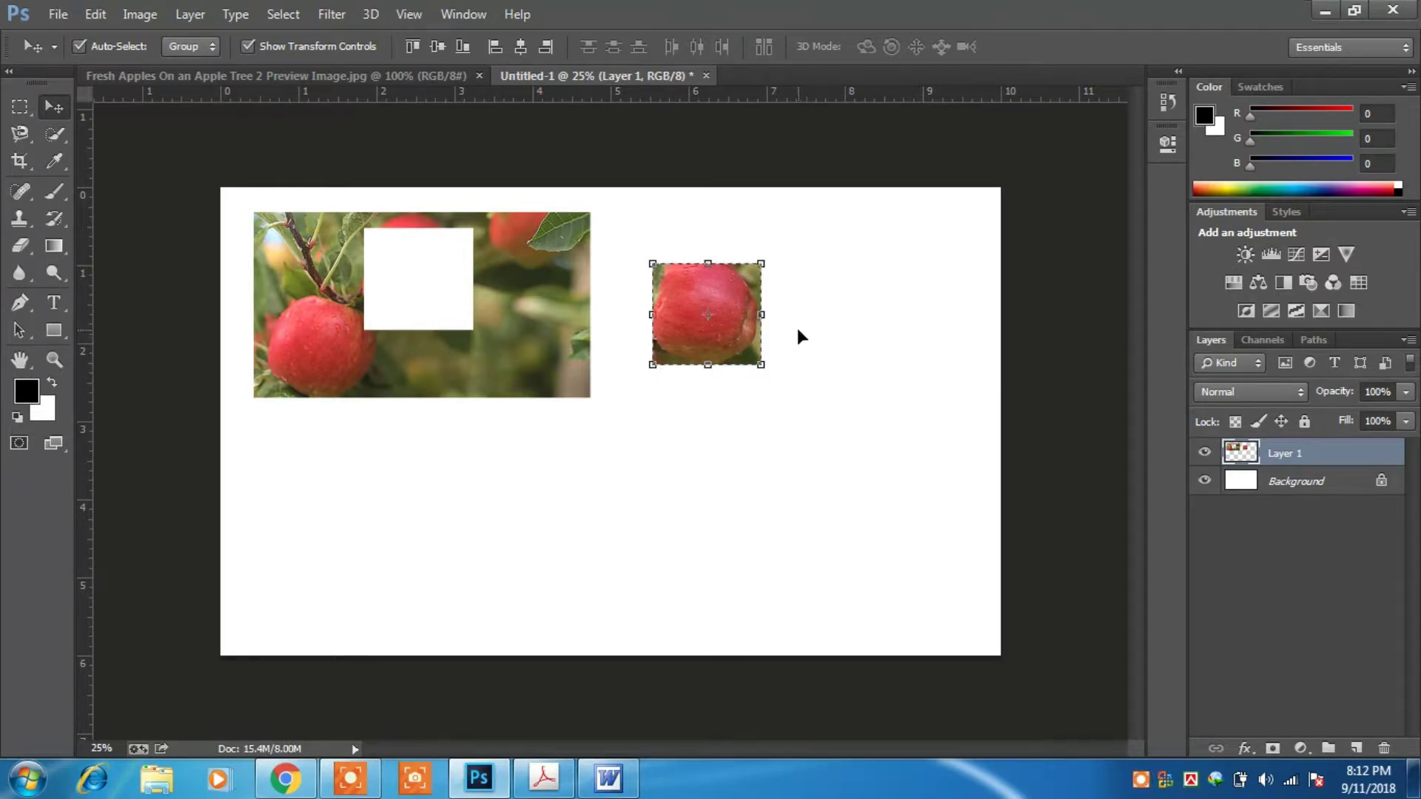
pyautogui.hotkey('ctrl', 'd')
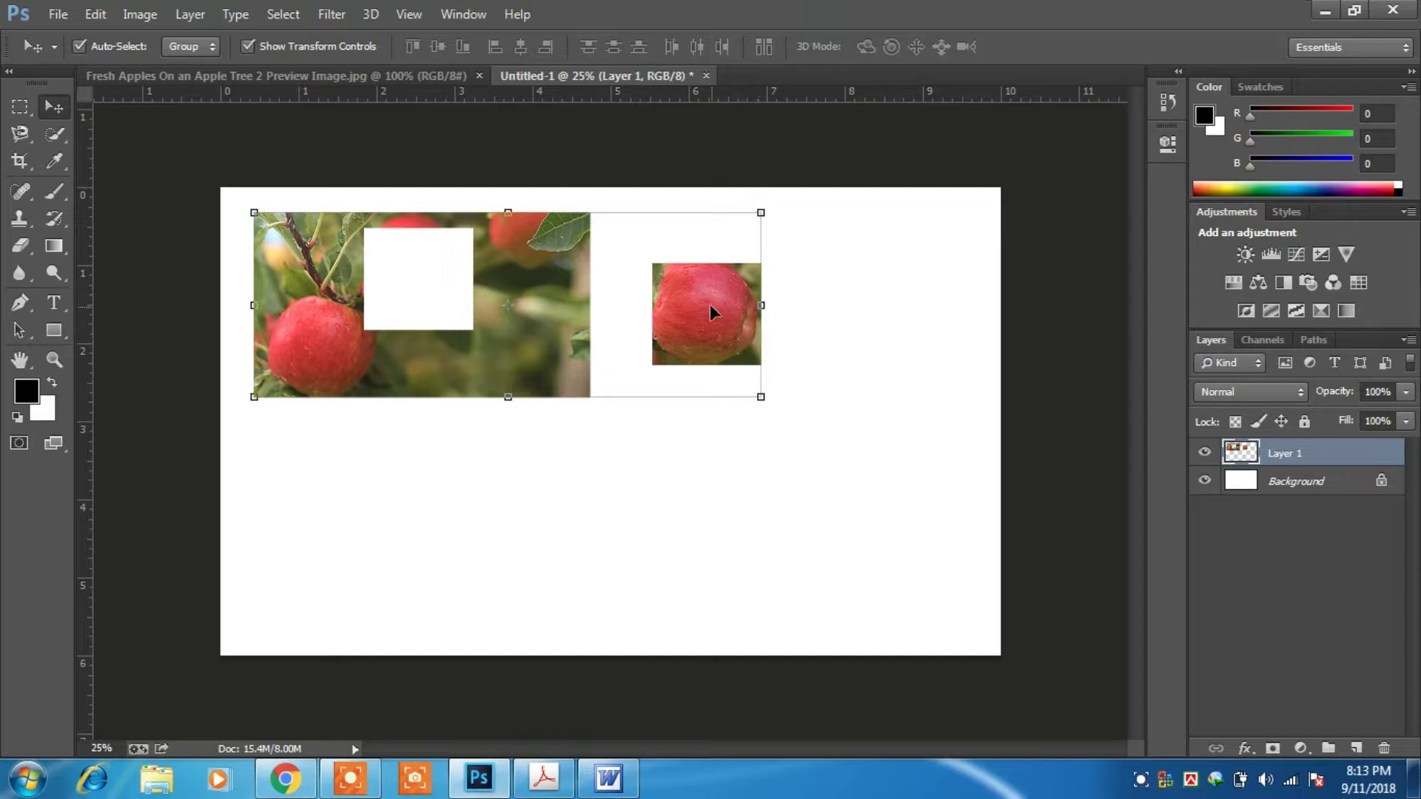
pyautogui.click(799, 245)
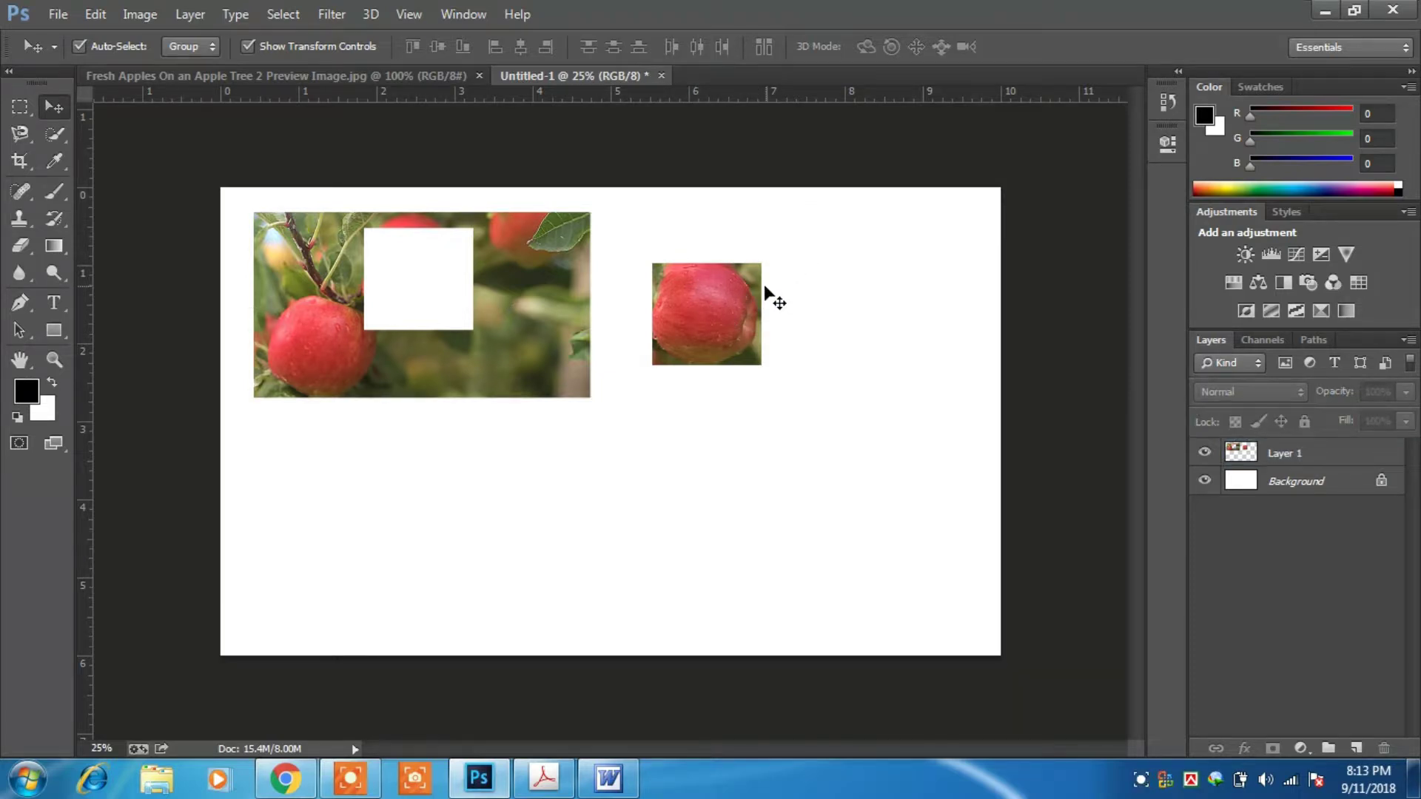
# Undo the move of the rectangular apple piece and clear the selection
pyautogui.hotkey('ctrl', 'alt', 'z')
pyautogui.hotkey('ctrl', 'alt', 'z')
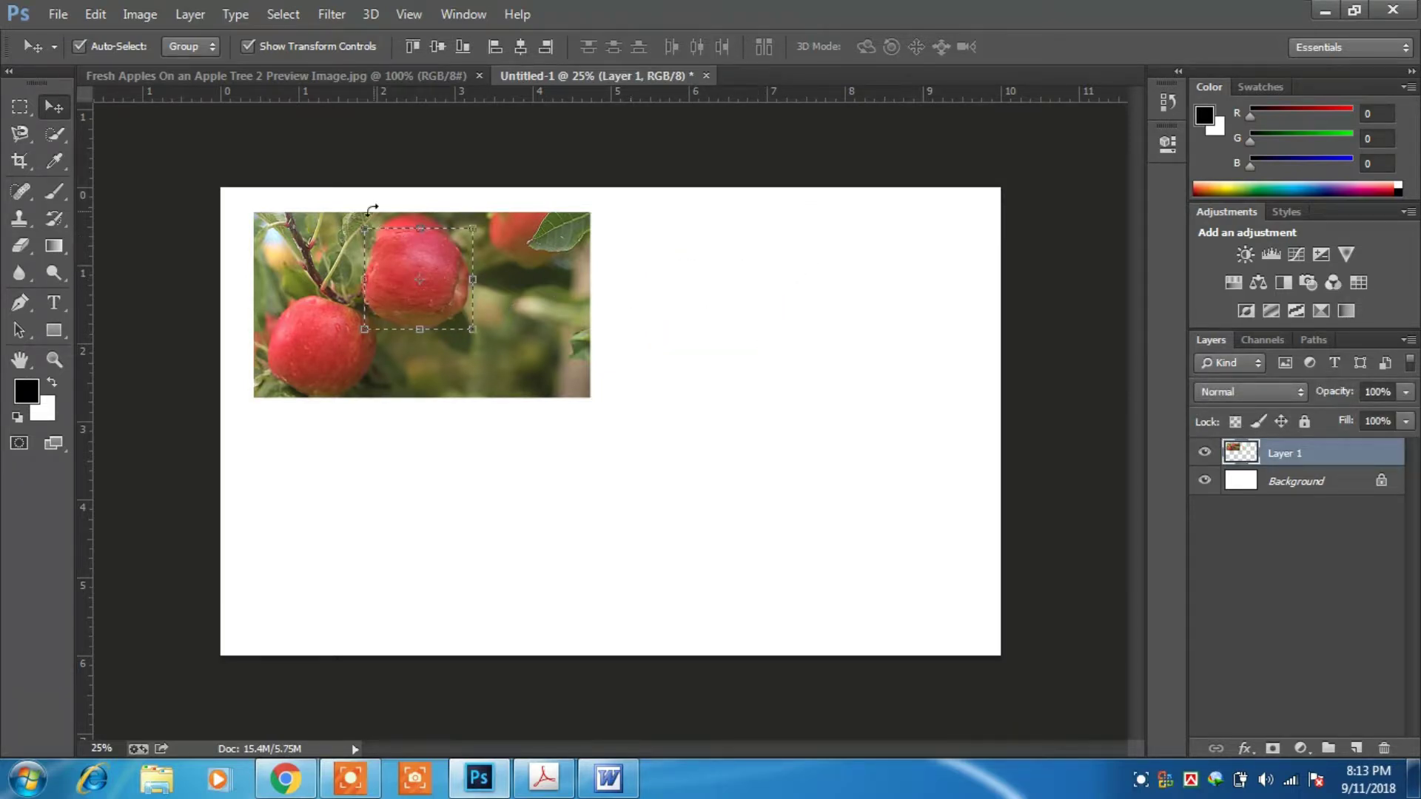
pyautogui.click(369, 206)
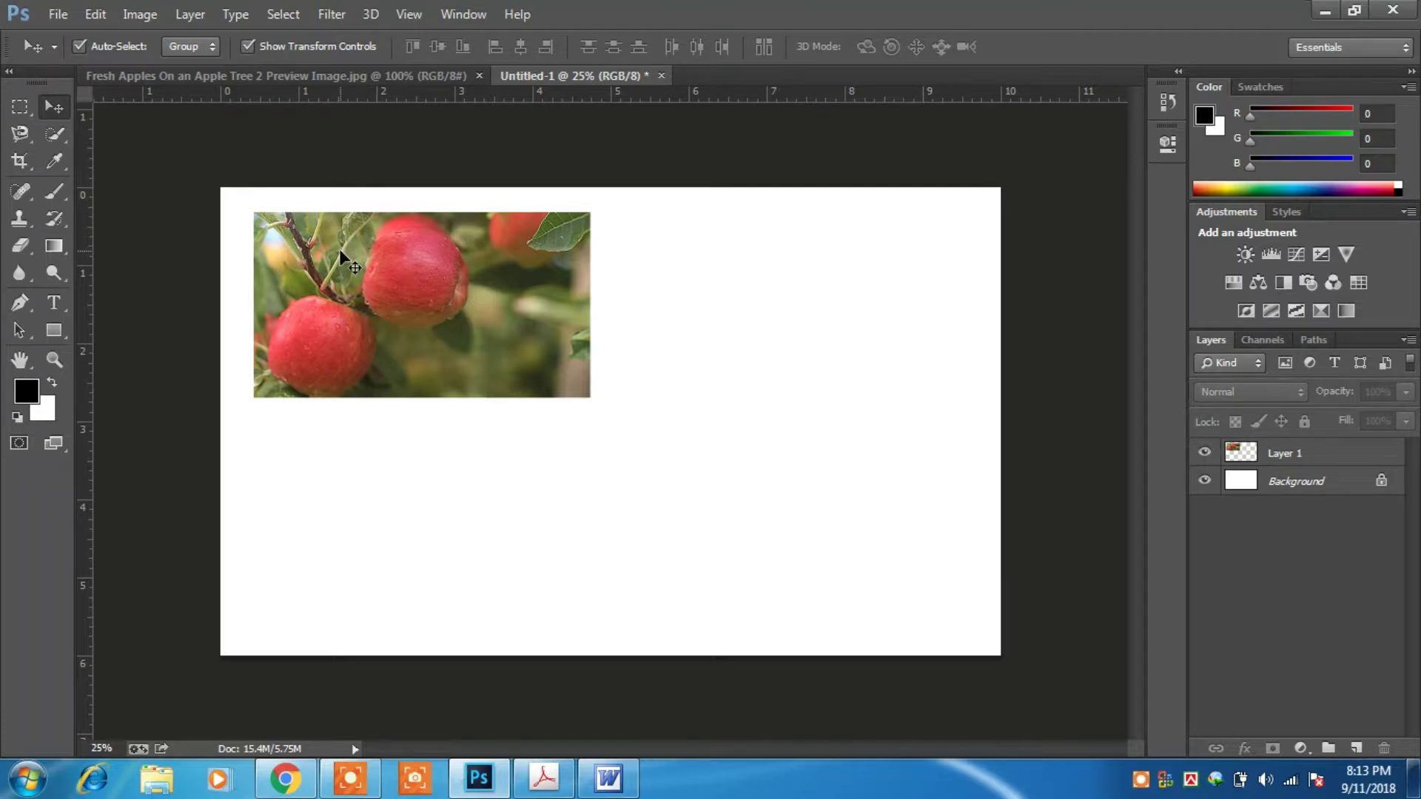
# Select the upper apple with an elliptical marquee about 1.7 inches across and move the piece to the blank canvas beside the picture
pyautogui.moveTo(25, 105); pyautogui.dragTo(69, 131)
pyautogui.moveTo(362, 229); pyautogui.dragTo(498, 358)
pyautogui.press('v')
pyautogui.moveTo(458, 266); pyautogui.dragTo(731, 317)
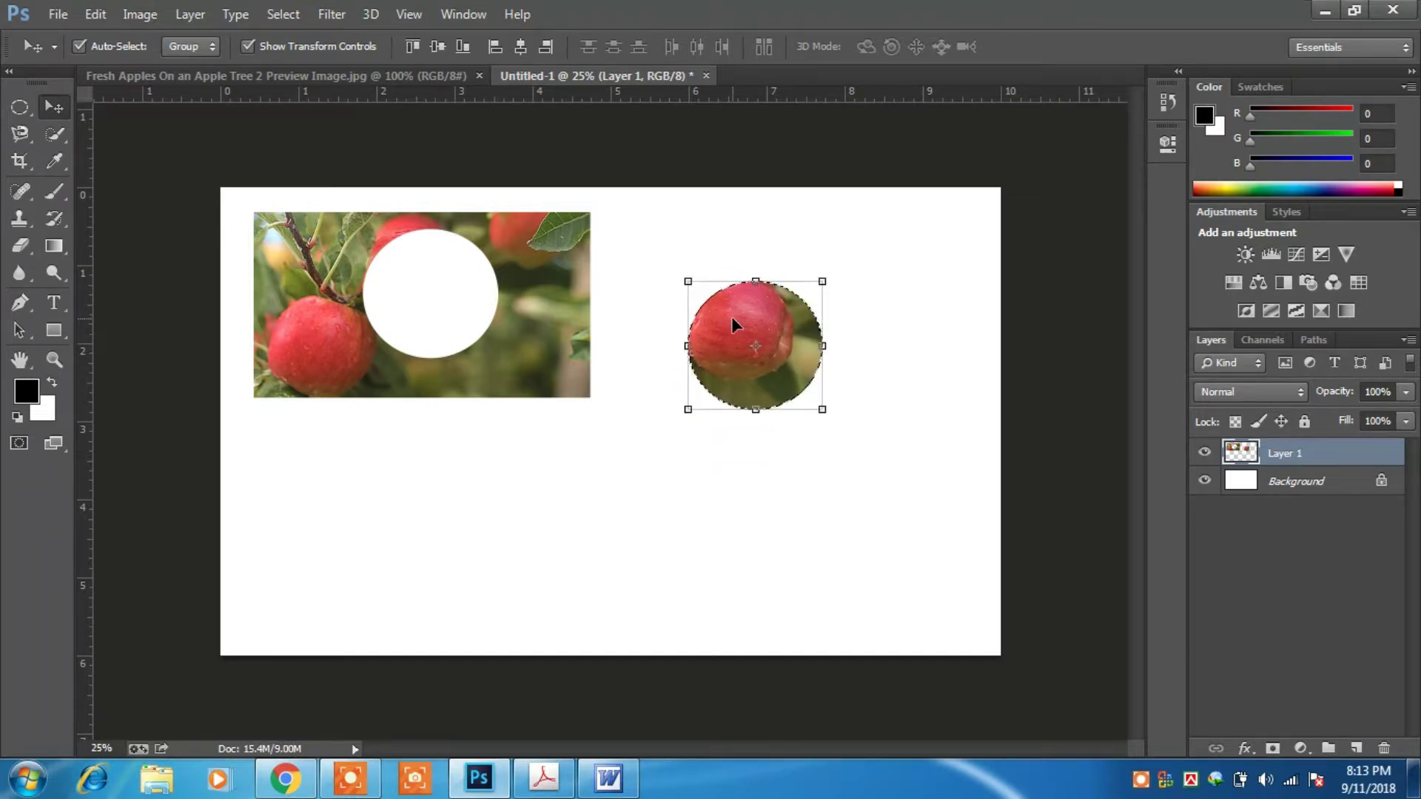
# Deselect the elliptical apple piece and undo its move out of the picture
pyautogui.hotkey('ctrl', 'd')
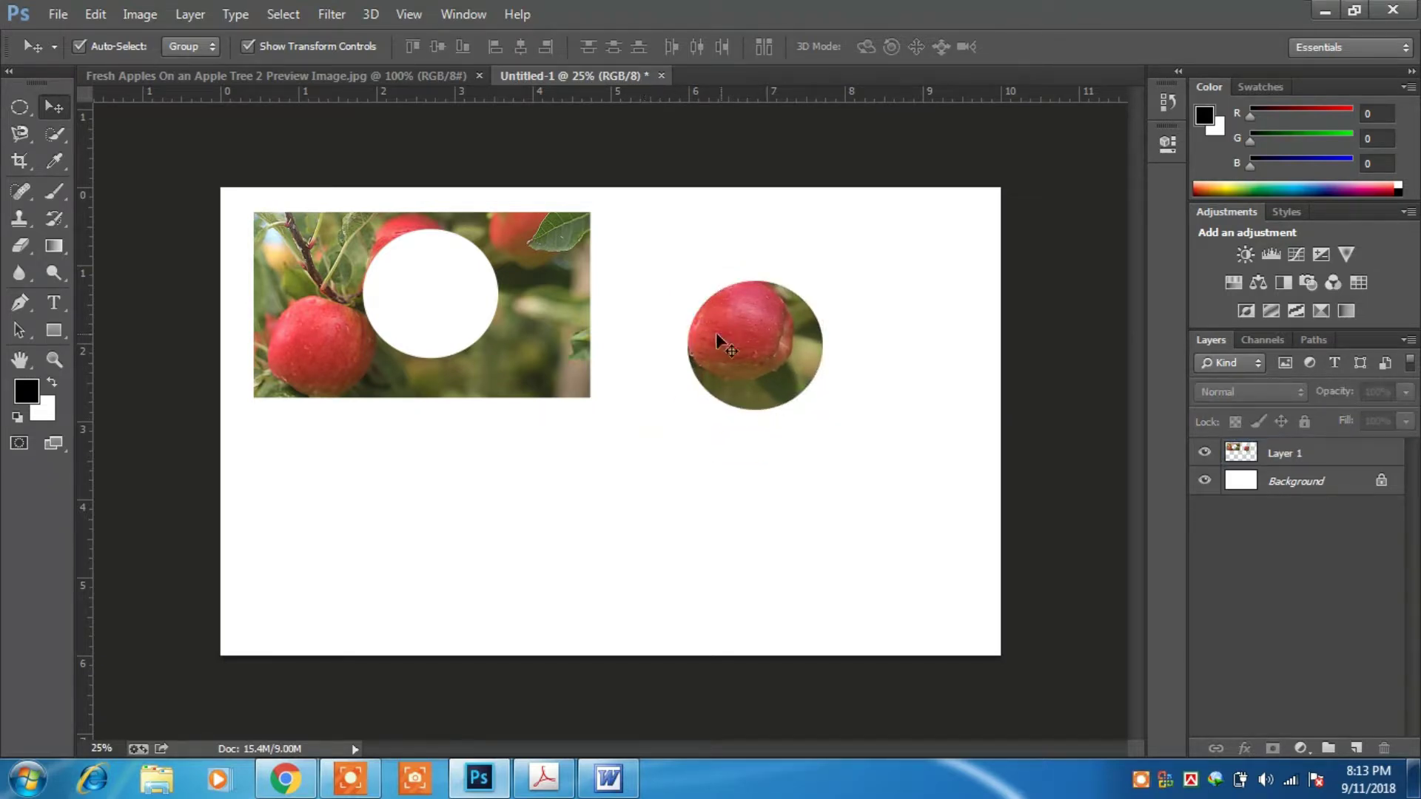
pyautogui.click(756, 383)
pyautogui.hotkey('ctrl', 'z')
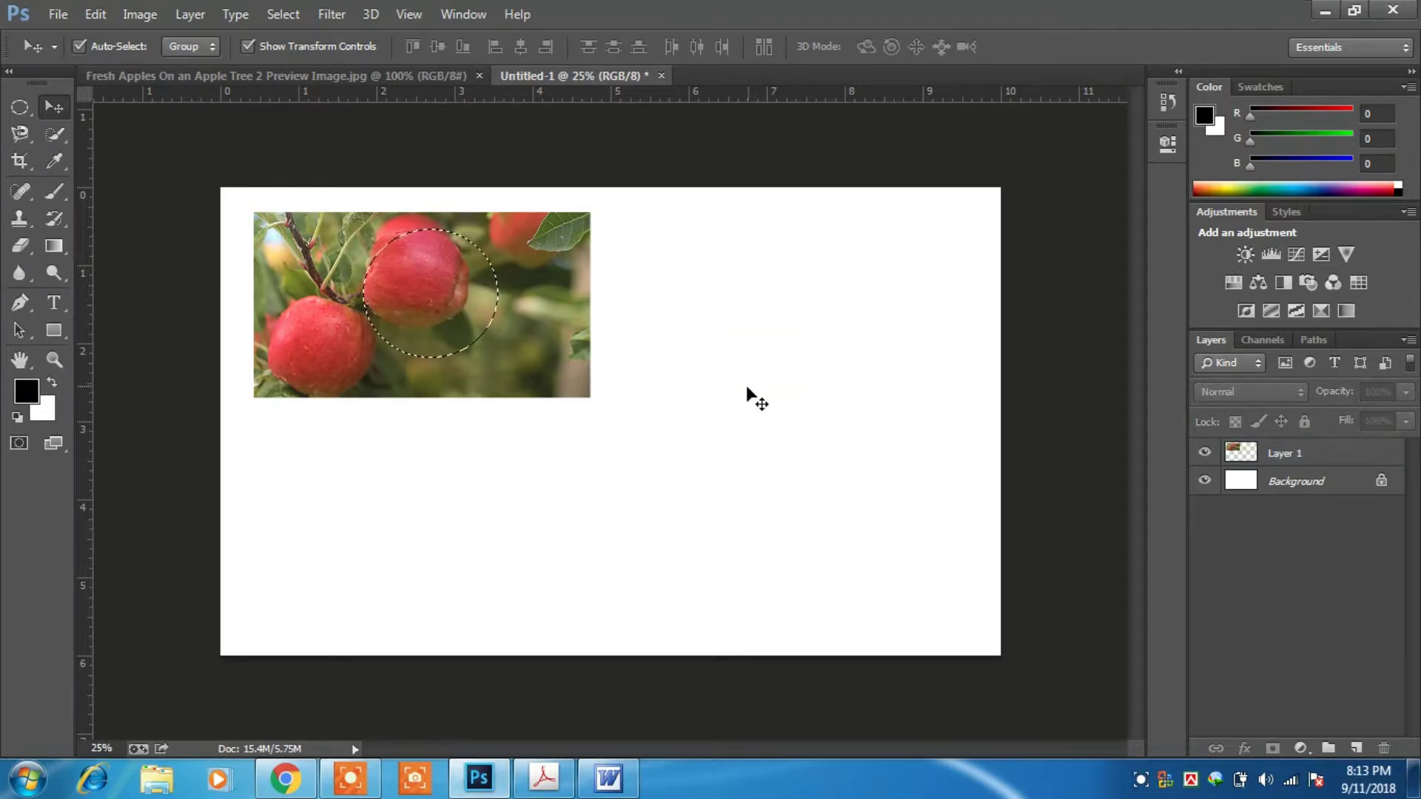
# Make a single-row marquee selection across the picture through the stem area between the two apples
pyautogui.click(23, 108)
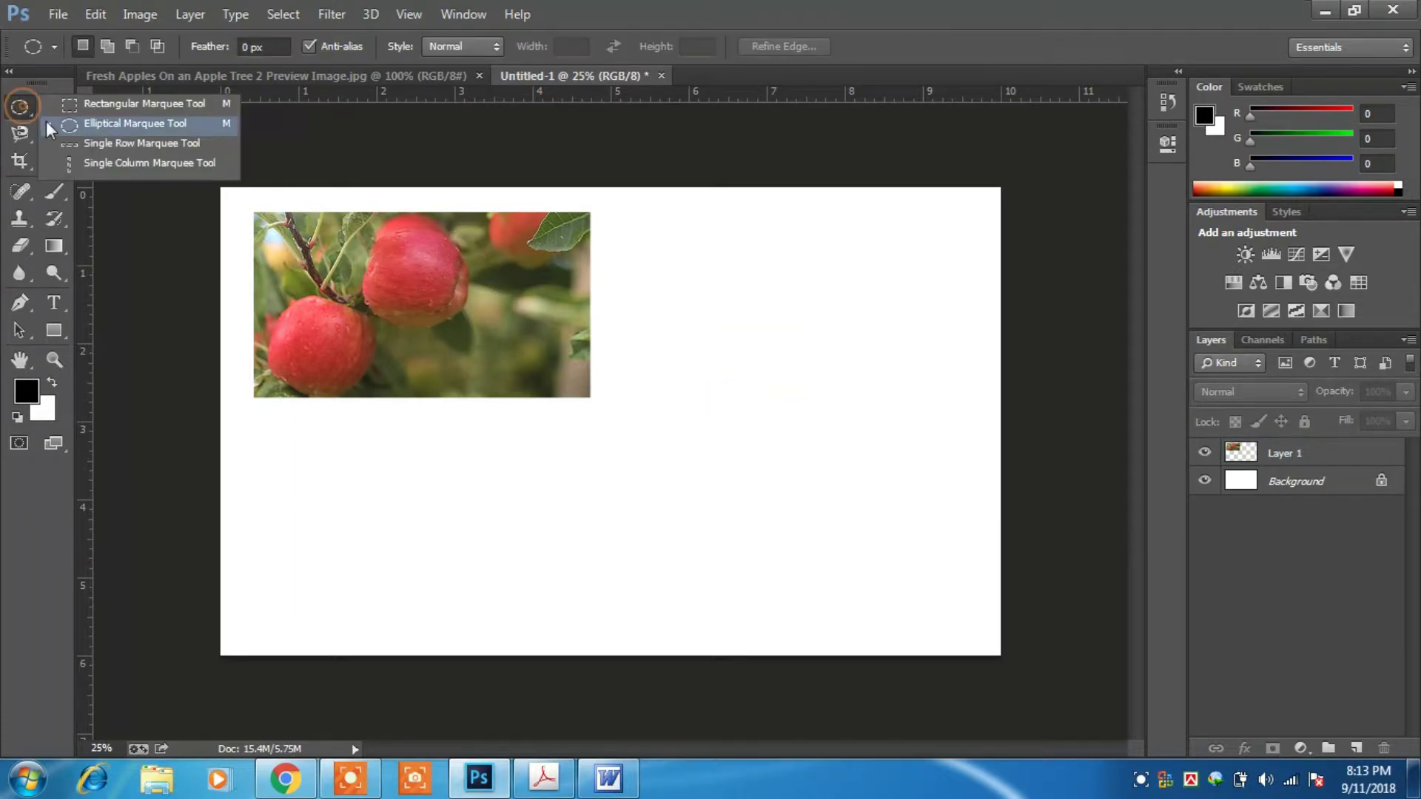
pyautogui.click(73, 145)
pyautogui.click(338, 288)
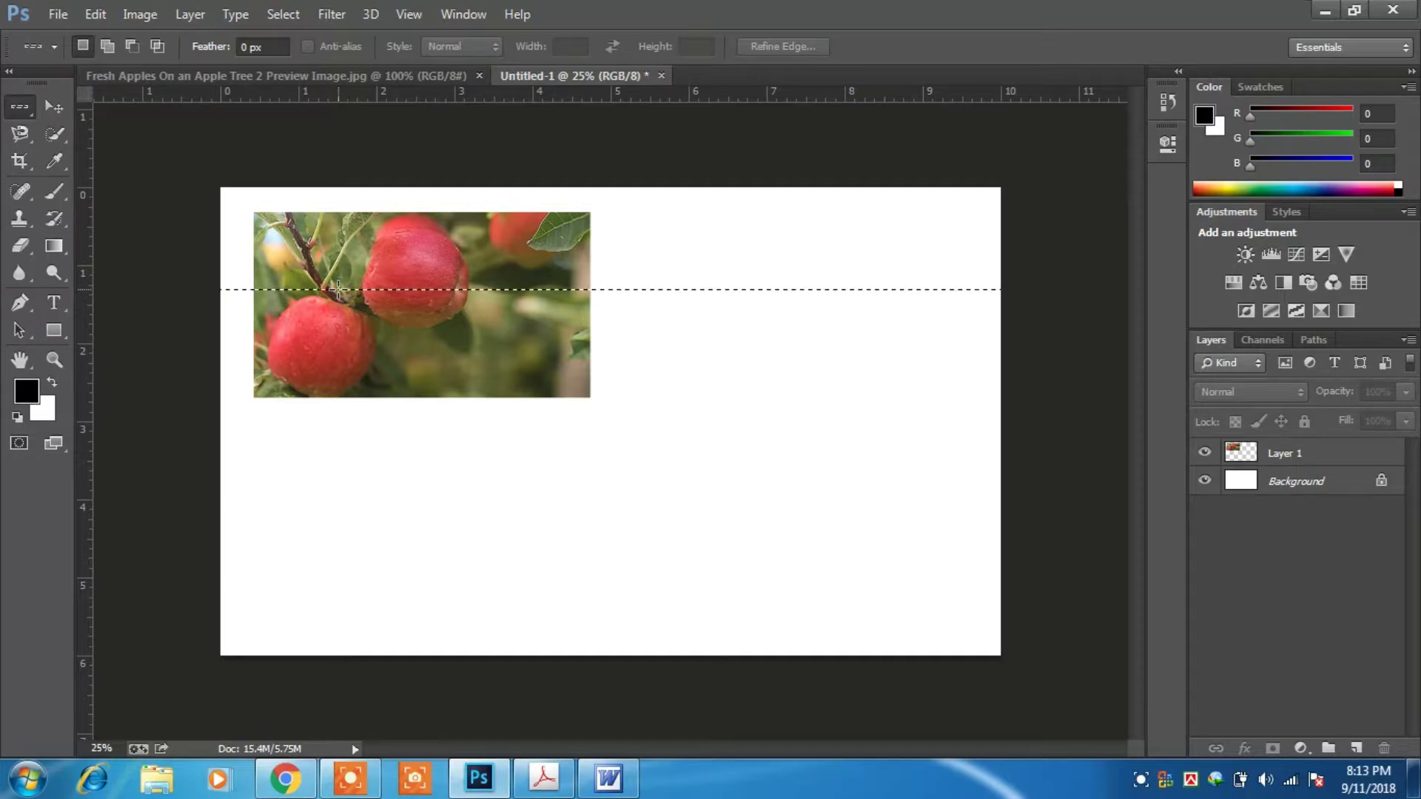
# Move the selected pixel row to the blank canvas below the picture, stretched to -2500% height, and apply the transformation
pyautogui.click(55, 108)
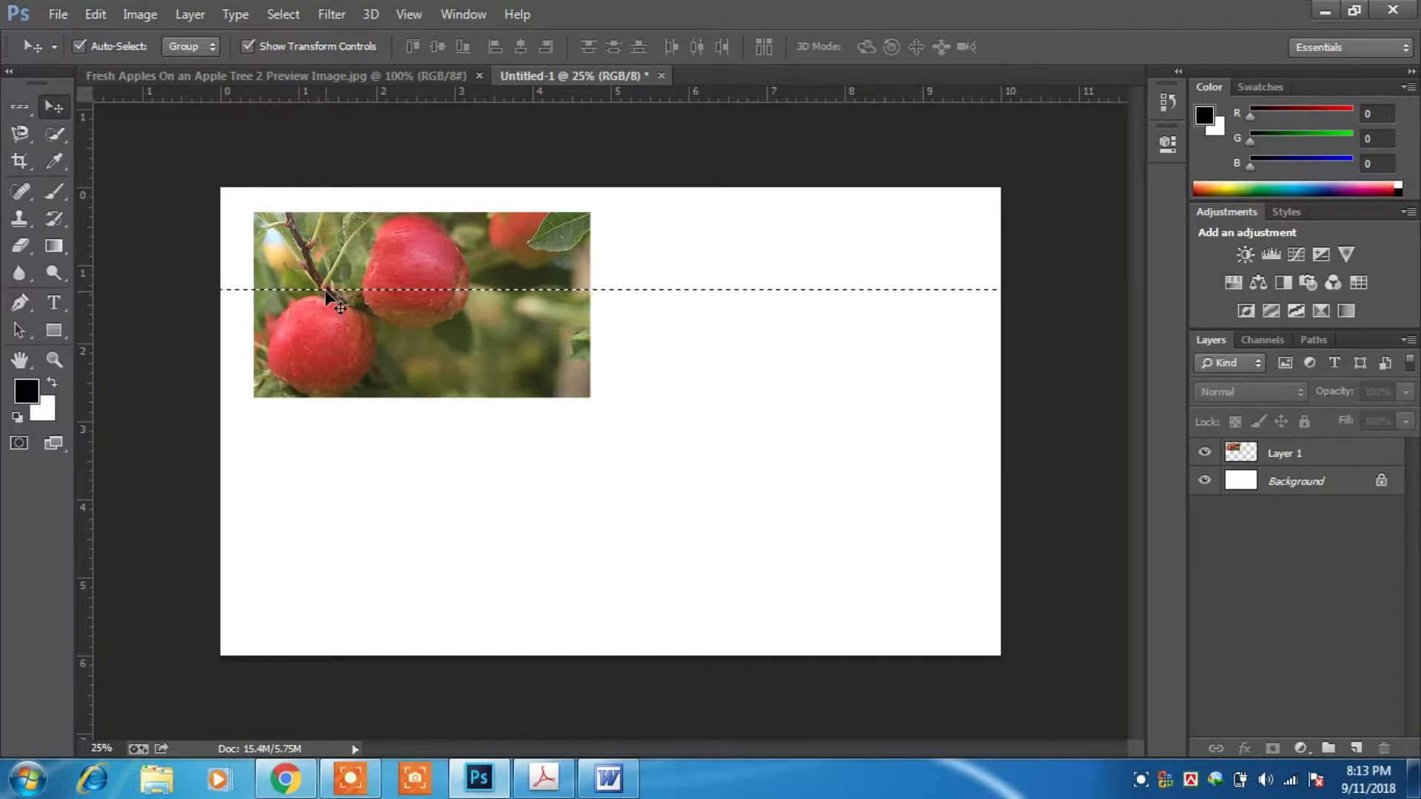
pyautogui.click(54, 360)
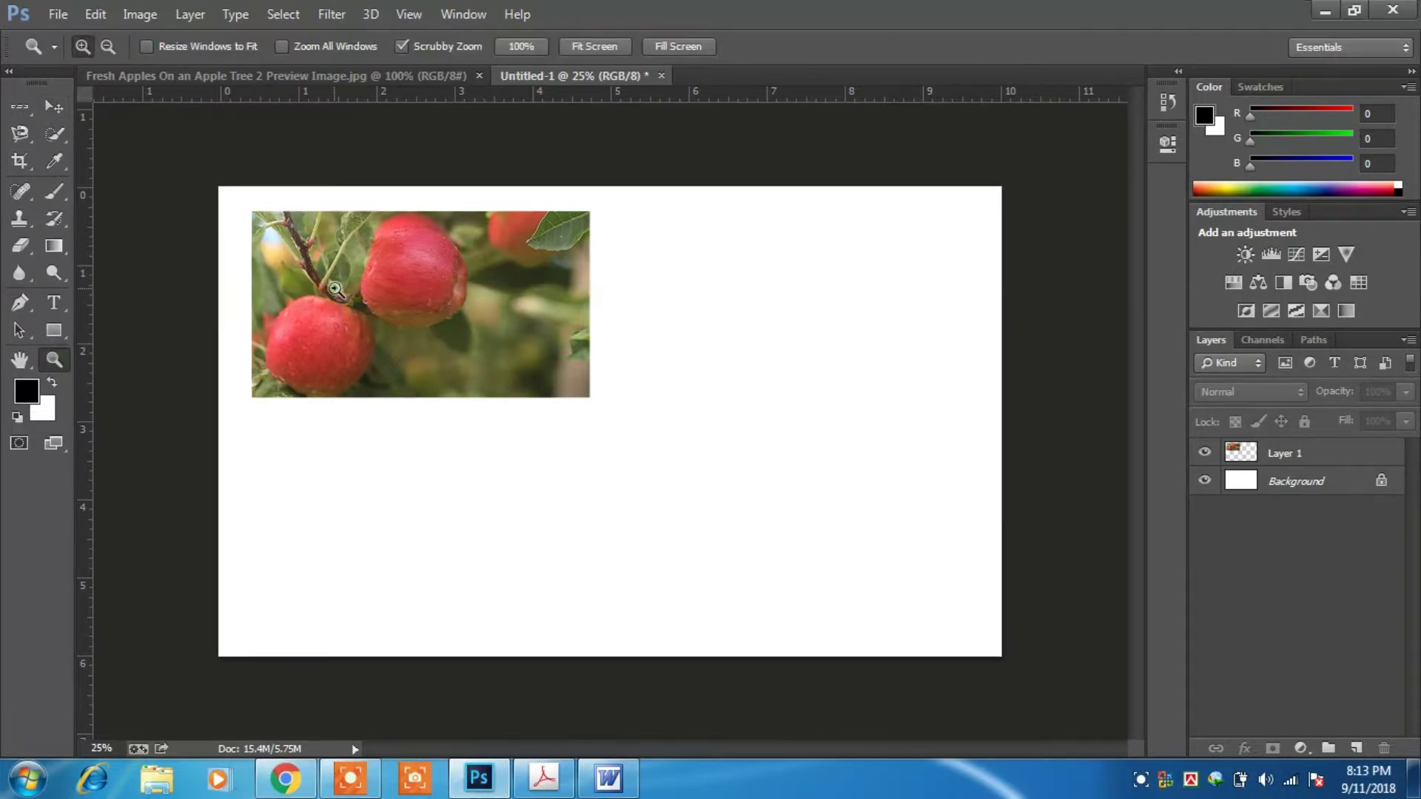
pyautogui.click(330, 293)
pyautogui.click(54, 106)
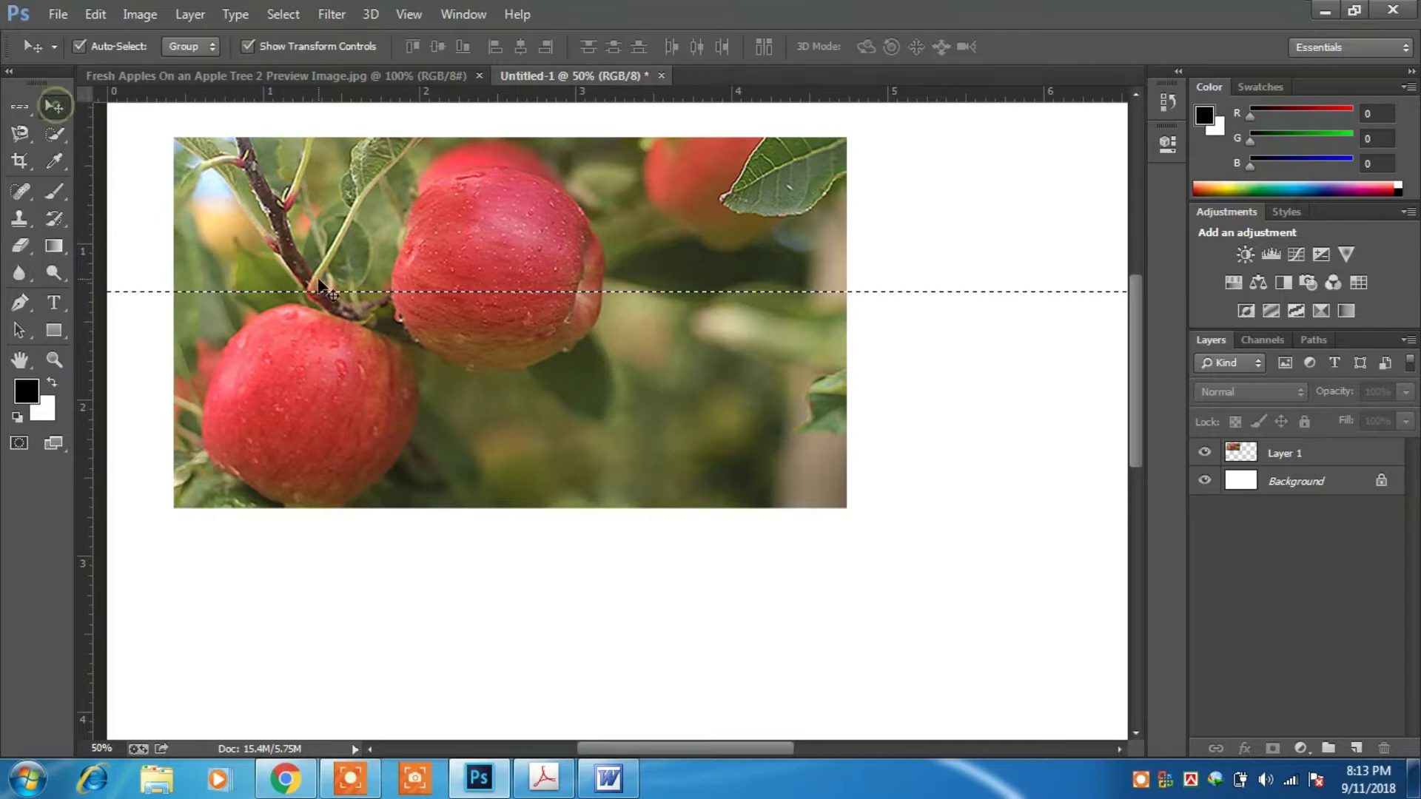
pyautogui.moveTo(325, 293)
pyautogui.mouseDown()
pyautogui.moveTo(330, 481)
pyautogui.moveTo(333, 355)
pyautogui.moveTo(355, 326)
pyautogui.moveTo(385, 329)
pyautogui.moveTo(456, 454)
pyautogui.moveTo(456, 649)
pyautogui.mouseUp()
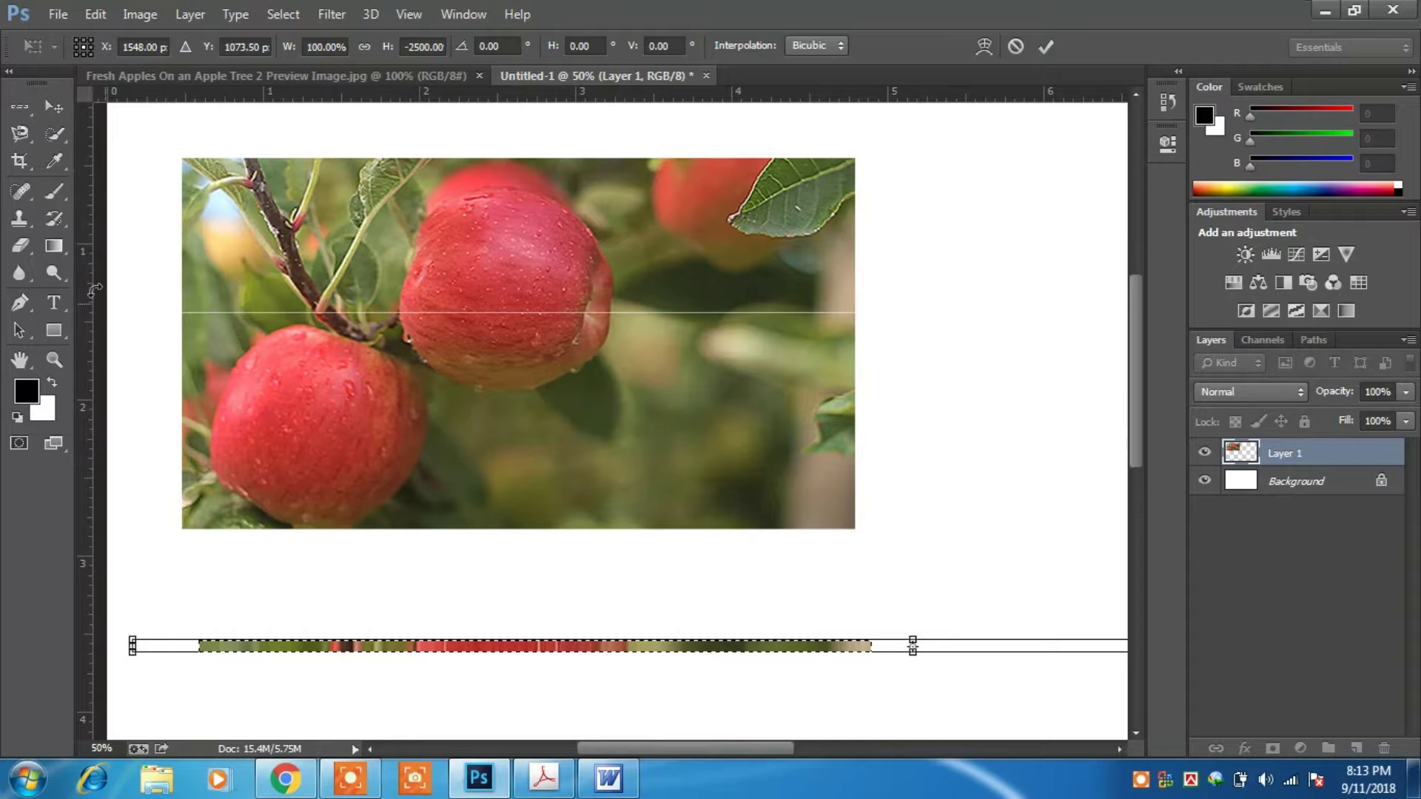
pyautogui.click(22, 108)
pyautogui.click(627, 304)
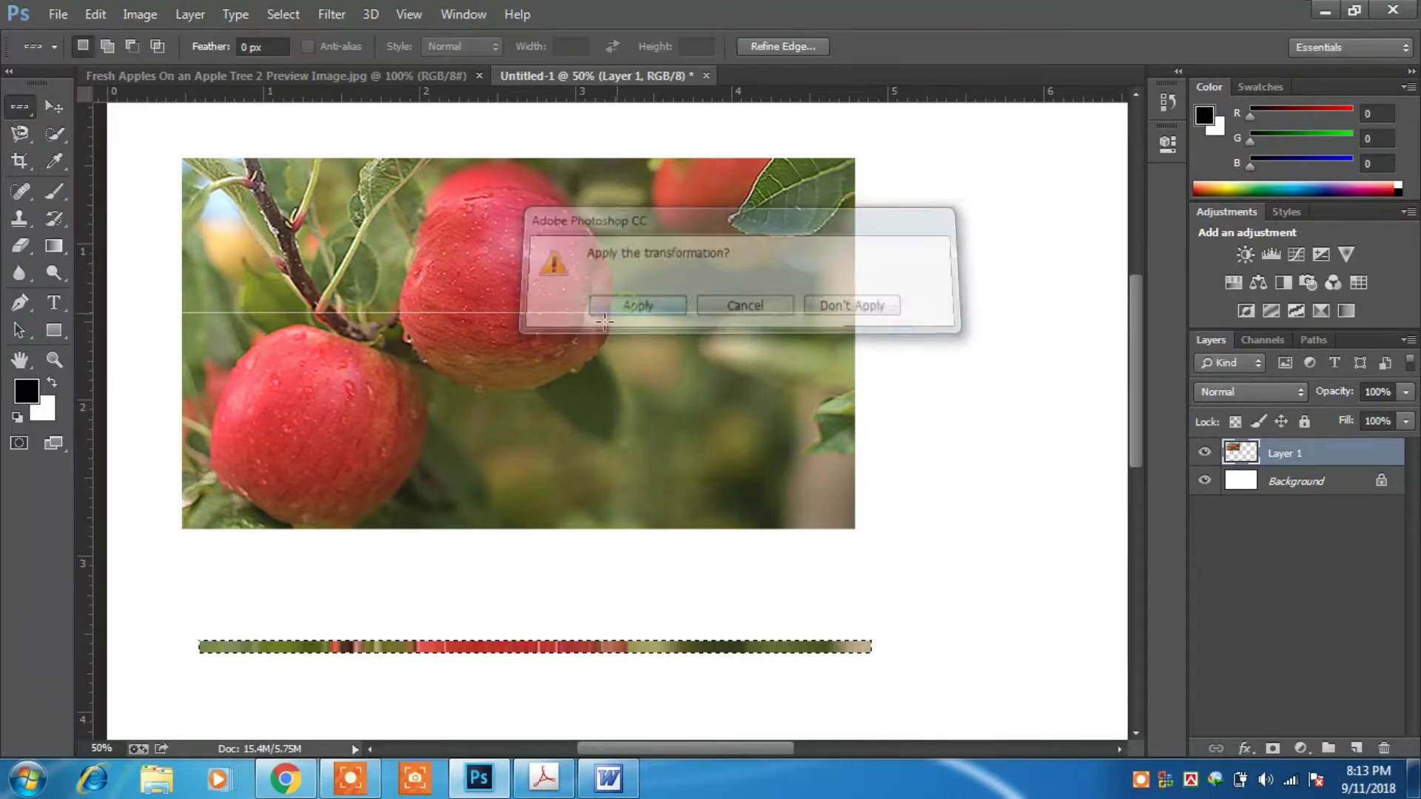
# Place another single-row selection just below the picture, and undo back to the intact picture without any selection
pyautogui.click(393, 575)
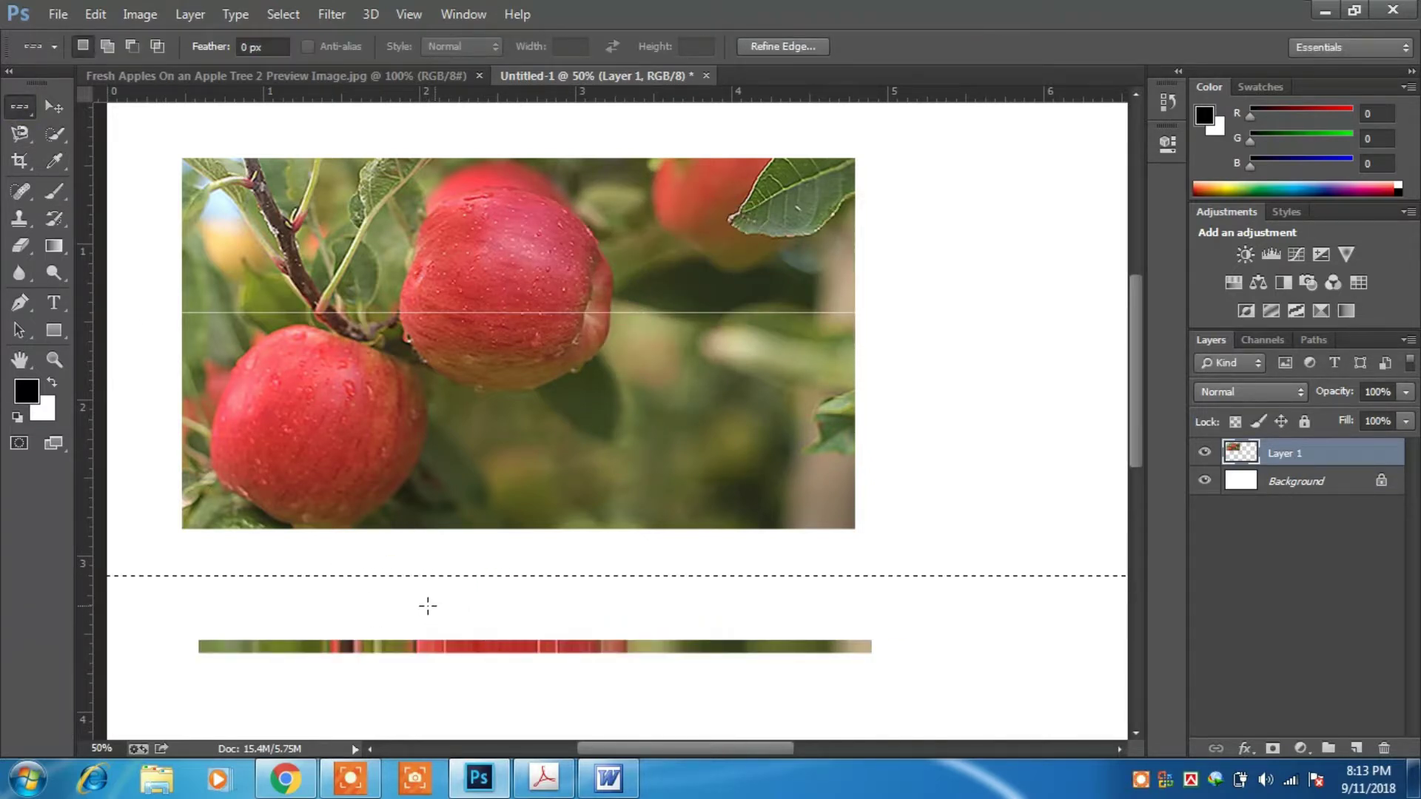
pyautogui.hotkey('ctrl', 'alt', 'z')
pyautogui.hotkey('ctrl', 'alt', 'z')
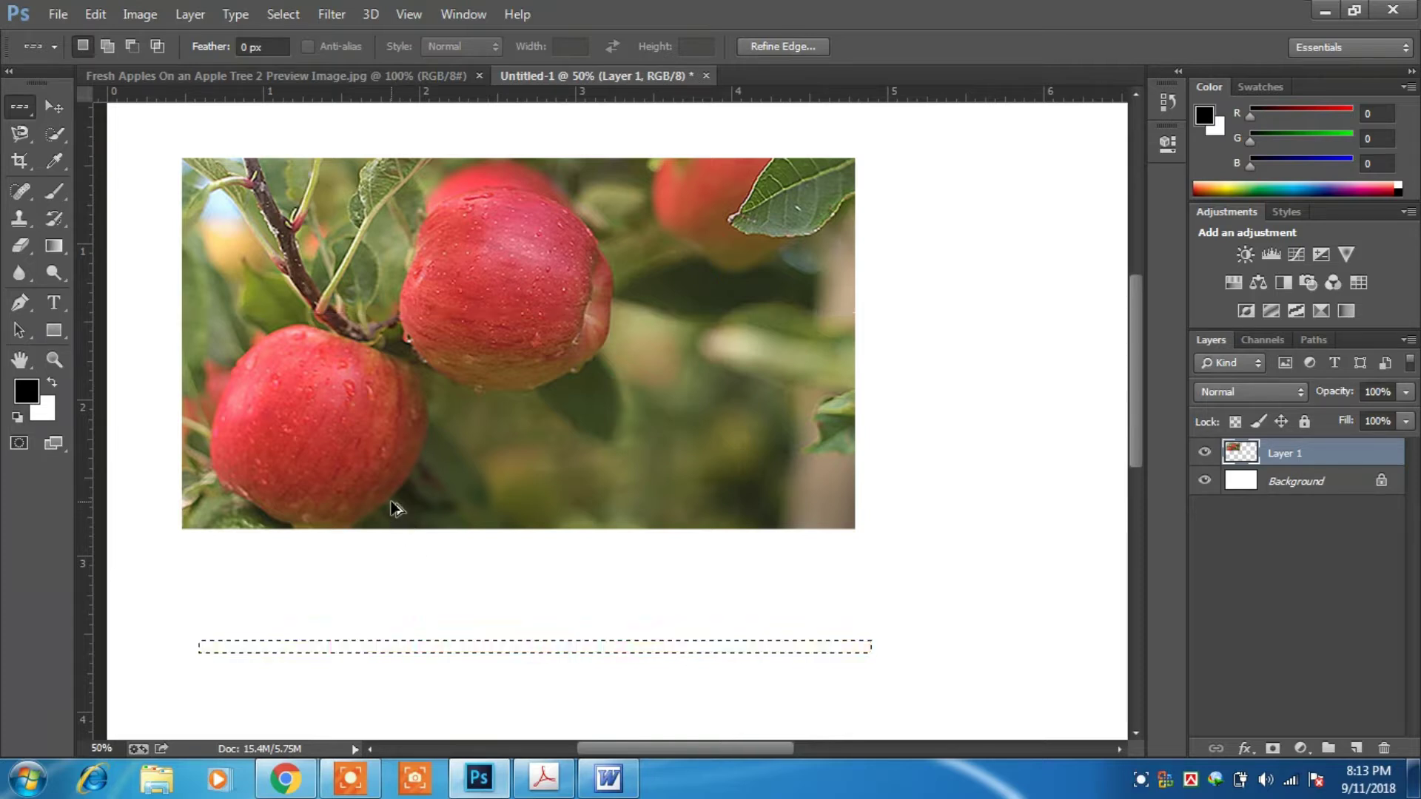
pyautogui.hotkey('ctrl', 'alt', 'z')
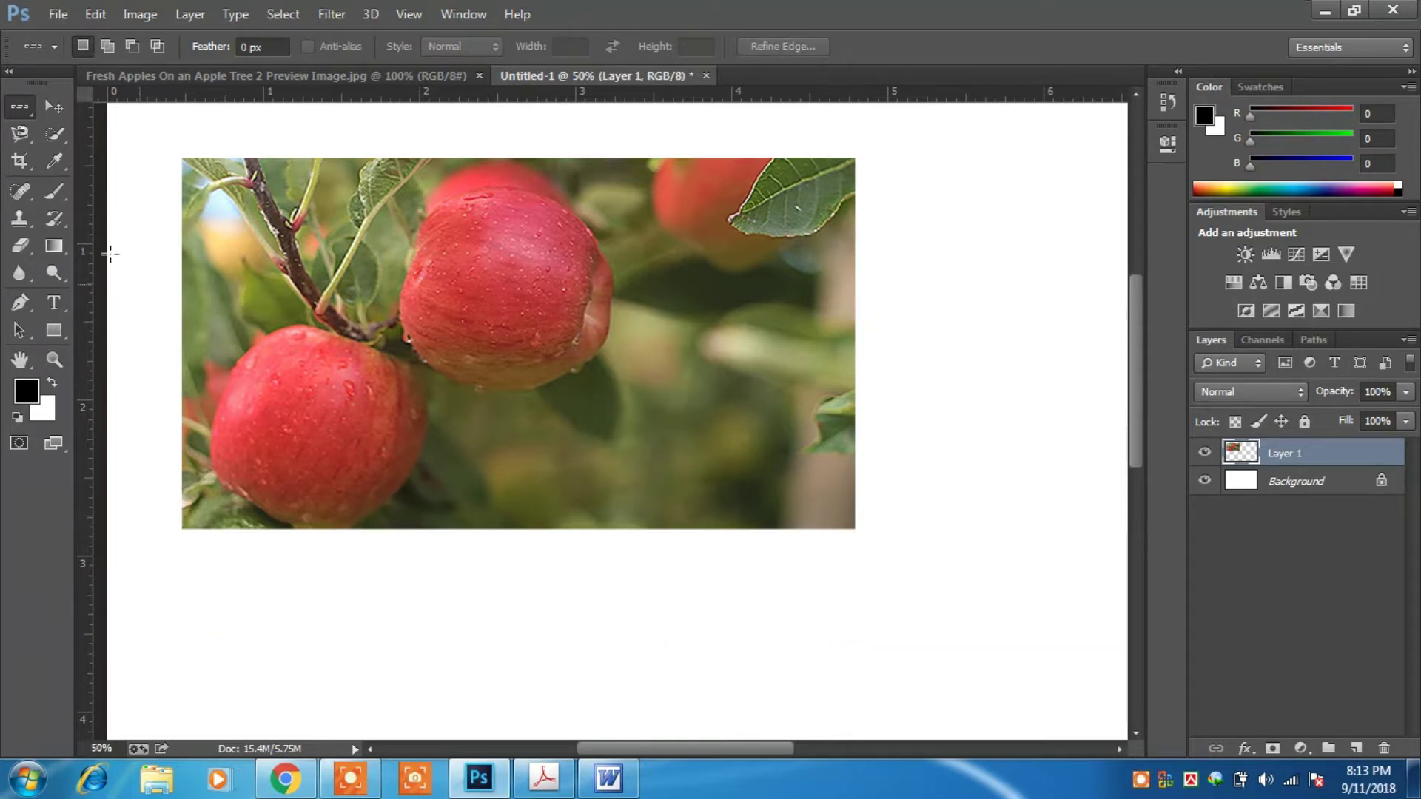
# Make a single-column marquee selection through the lower apple, about 1.6 inches along the horizontal ruler
pyautogui.click(16, 106)
pyautogui.click(67, 174)
pyautogui.click(355, 253)
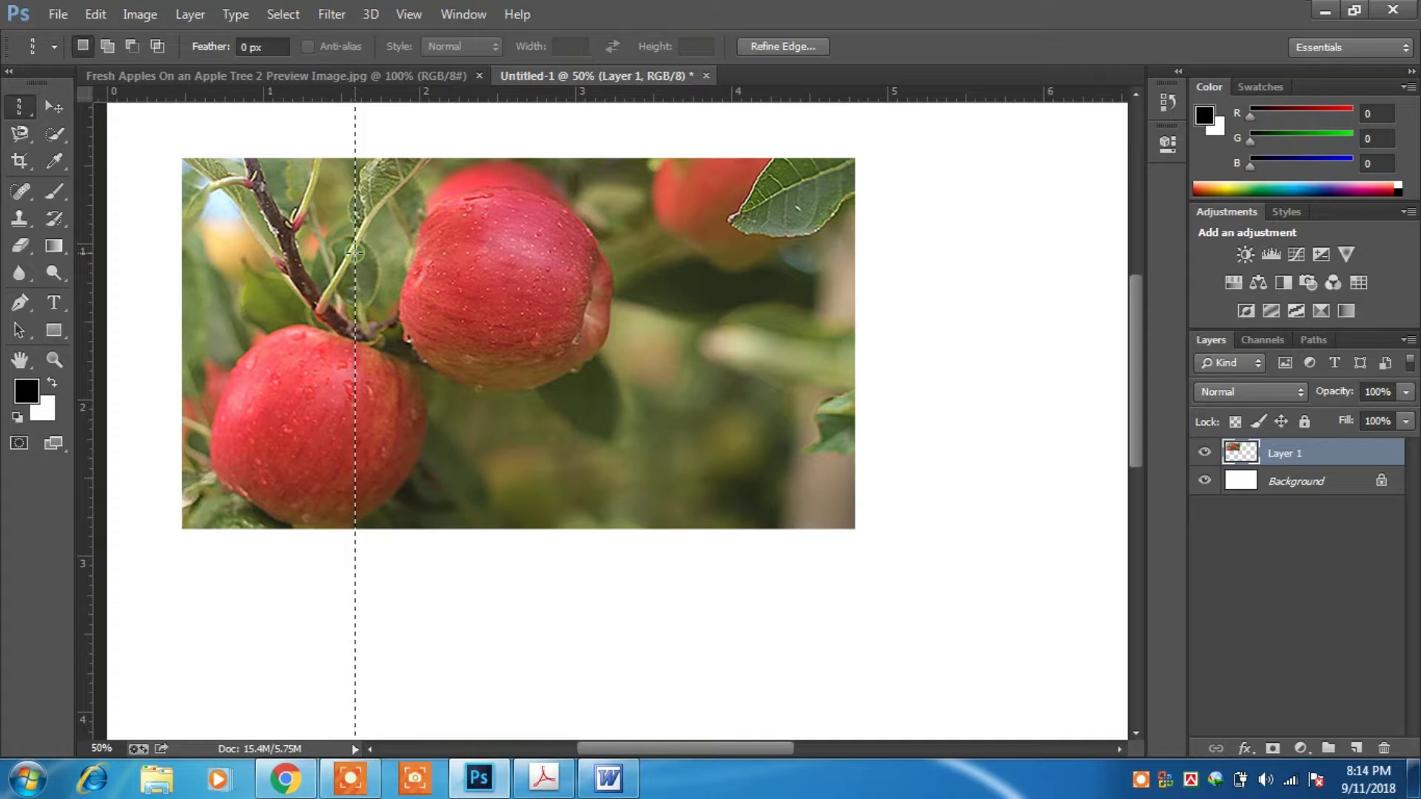
# Stretch the selected pixel column to -7100% width, move the band to the blank canvas beside the picture, and apply the transformation
pyautogui.click(46, 105)
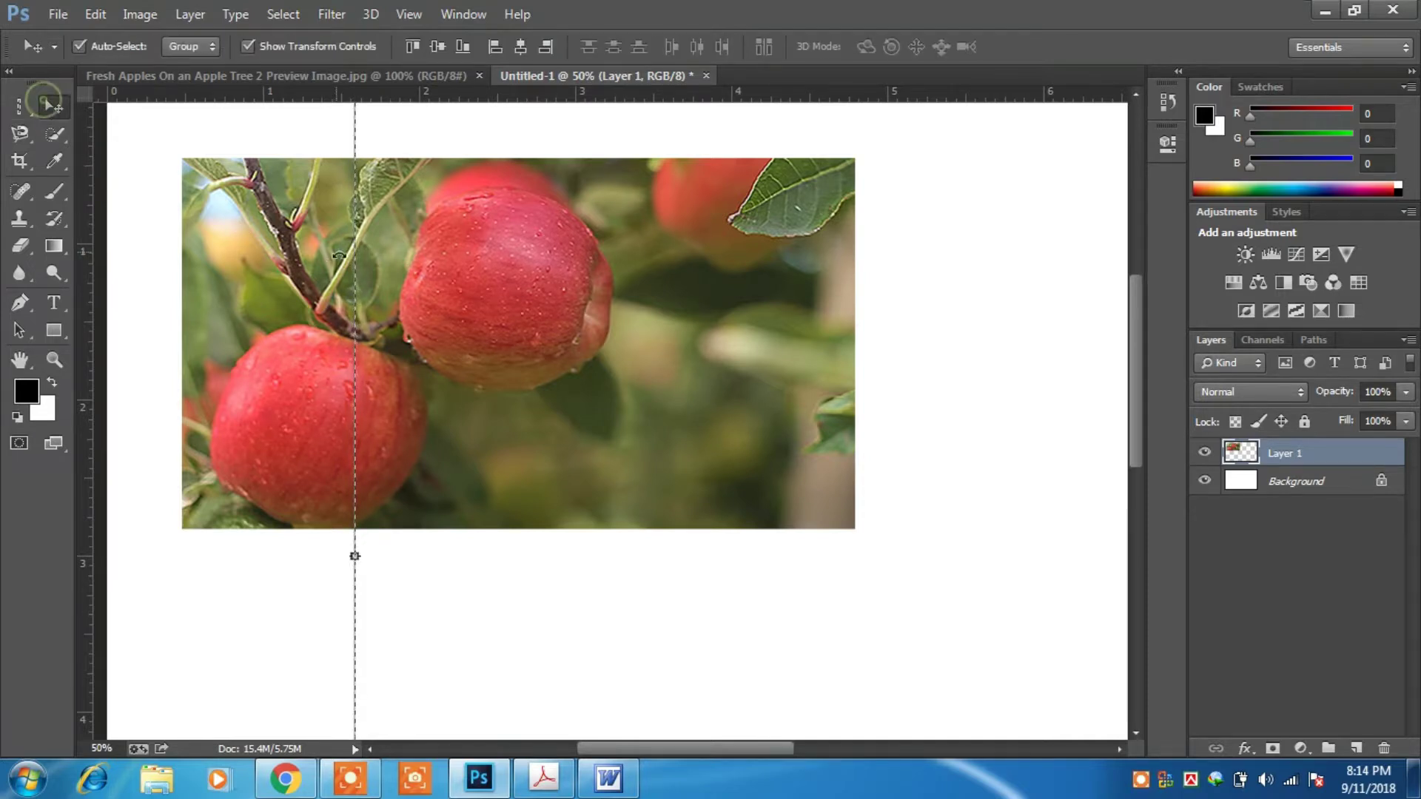
pyautogui.moveTo(353, 553); pyautogui.dragTo(390, 551)
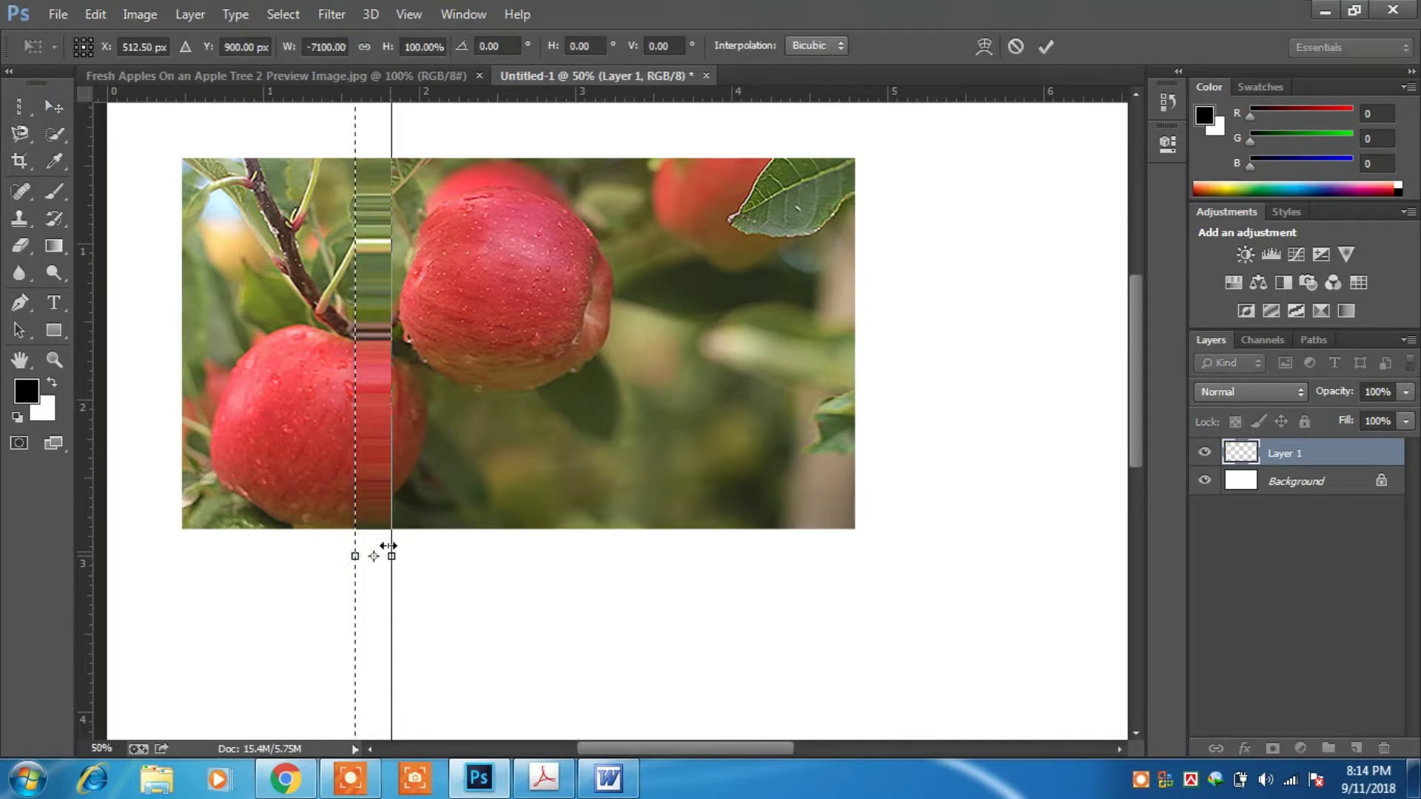
pyautogui.moveTo(371, 465); pyautogui.dragTo(975, 451)
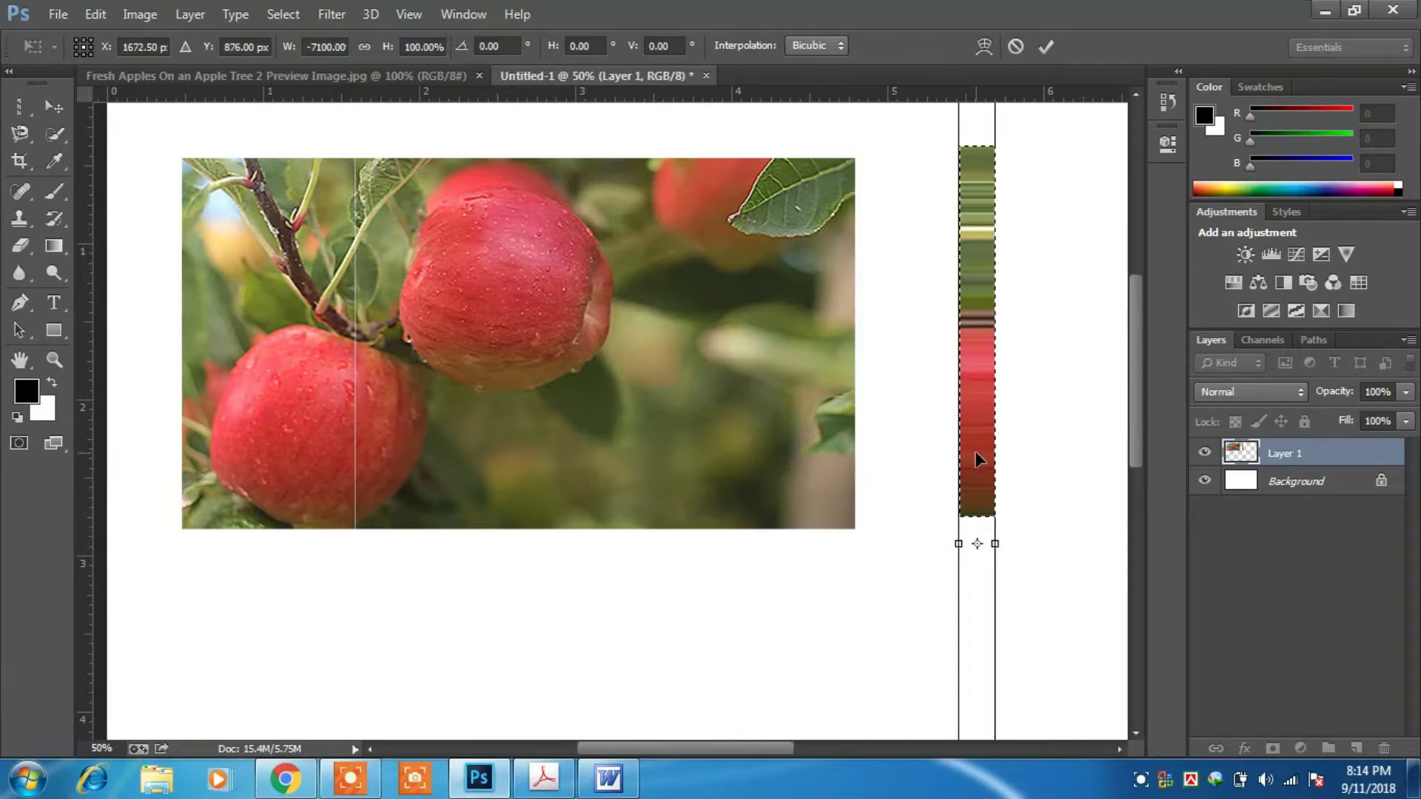
pyautogui.press('Return')
pyautogui.click(925, 361)
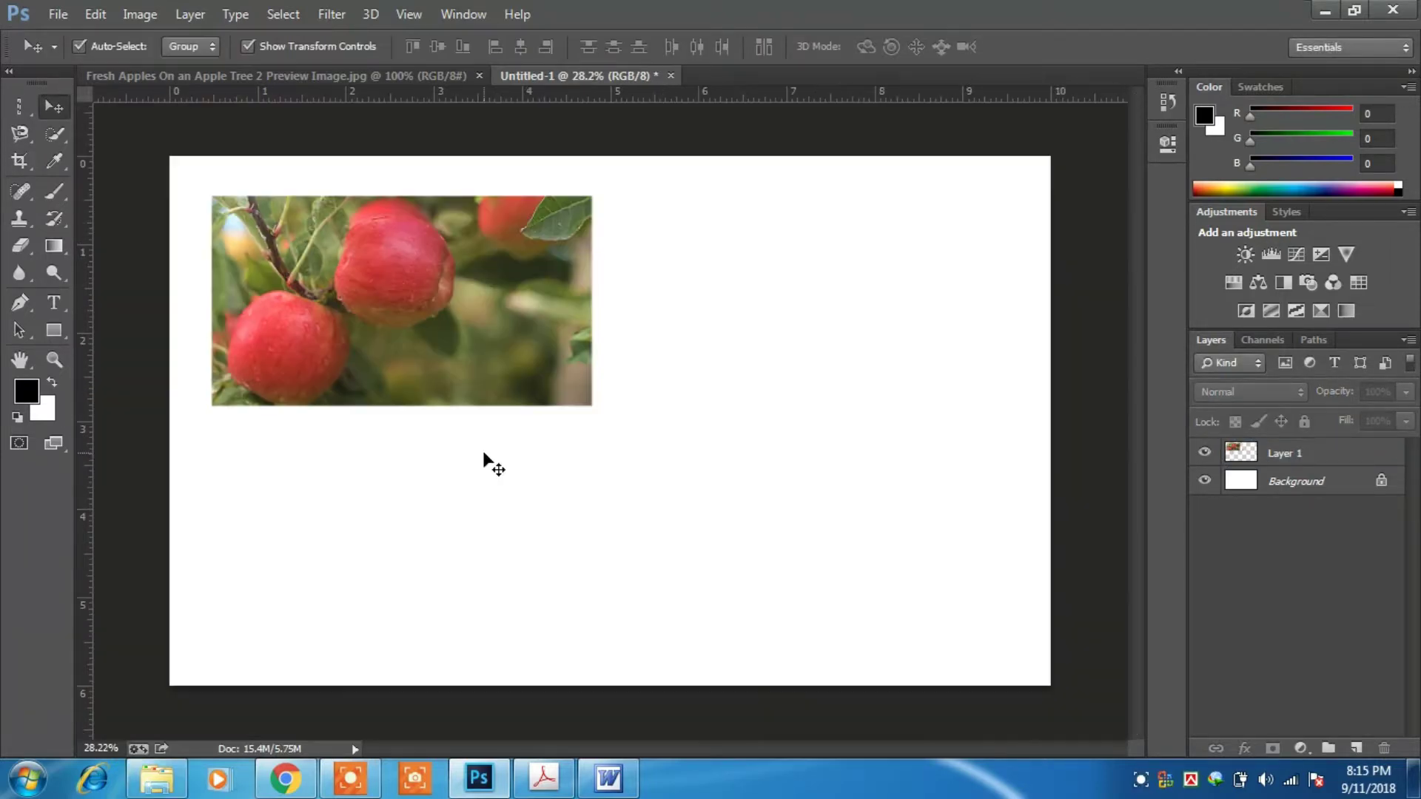
# Outline the upper apple with a freehand Lasso selection about 1.4 inches across
pyautogui.click(28, 130)
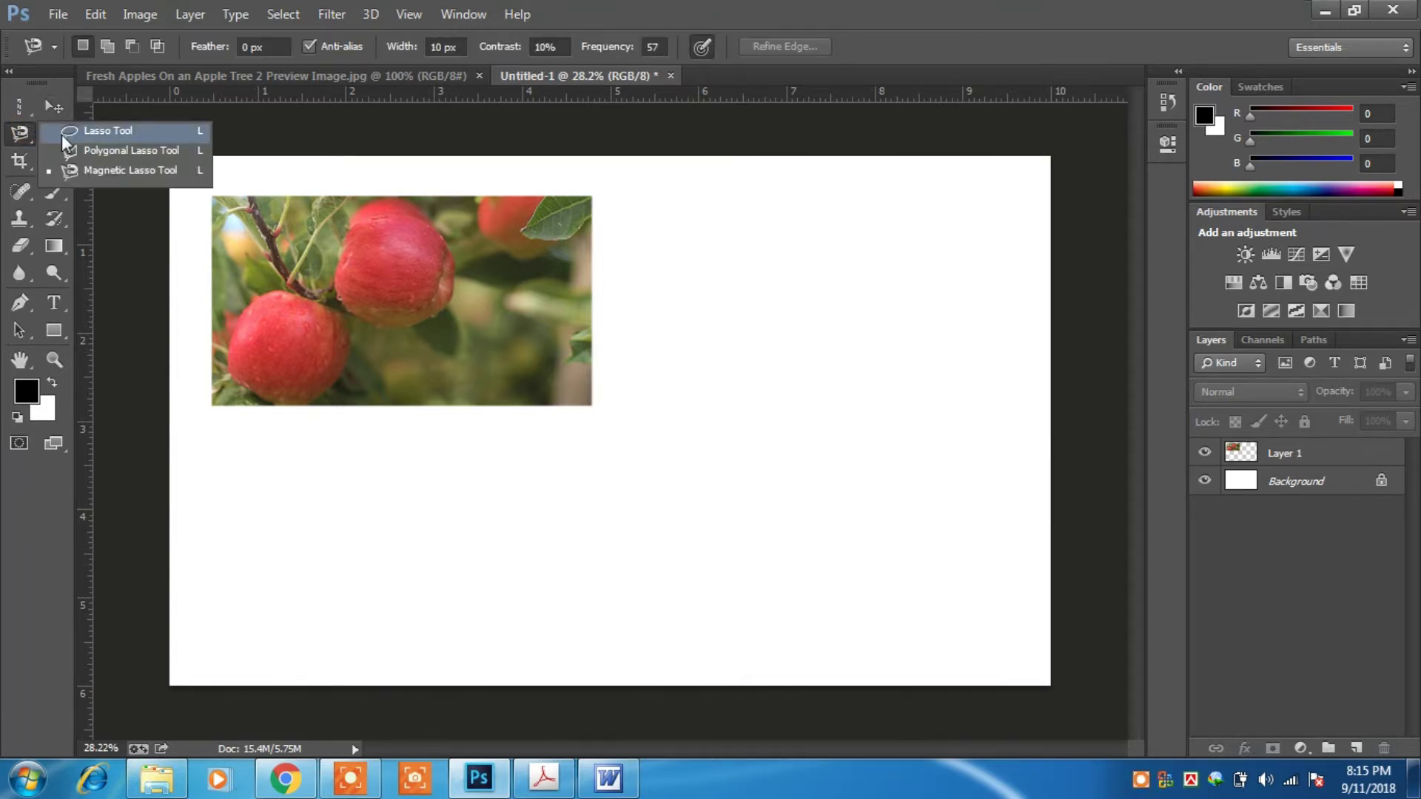
pyautogui.click(63, 133)
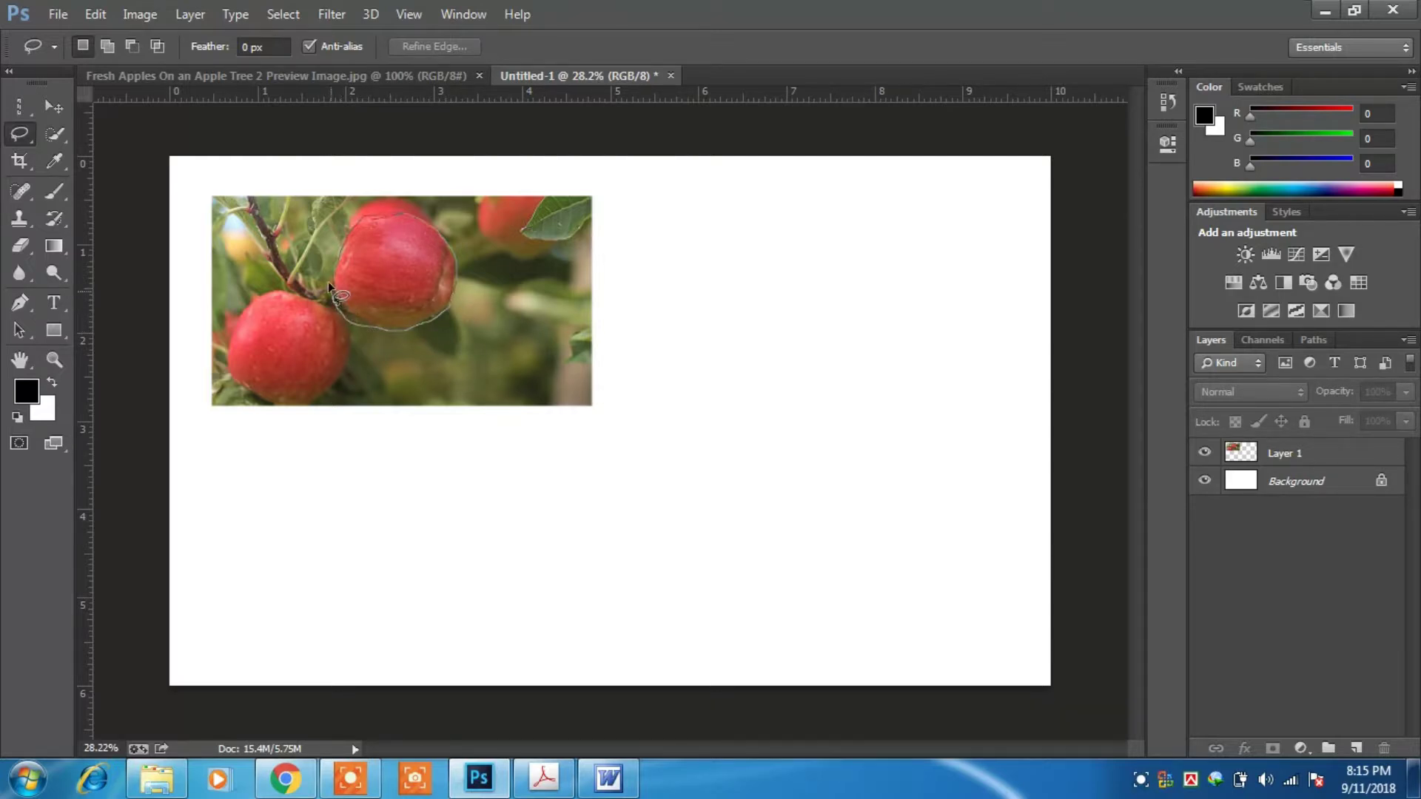
pyautogui.moveTo(327, 272); pyautogui.dragTo(336, 268)
# Activate Layer 1, move the lassoed apple to the blank canvas beside the picture, and deselect it
pyautogui.click(54, 106)
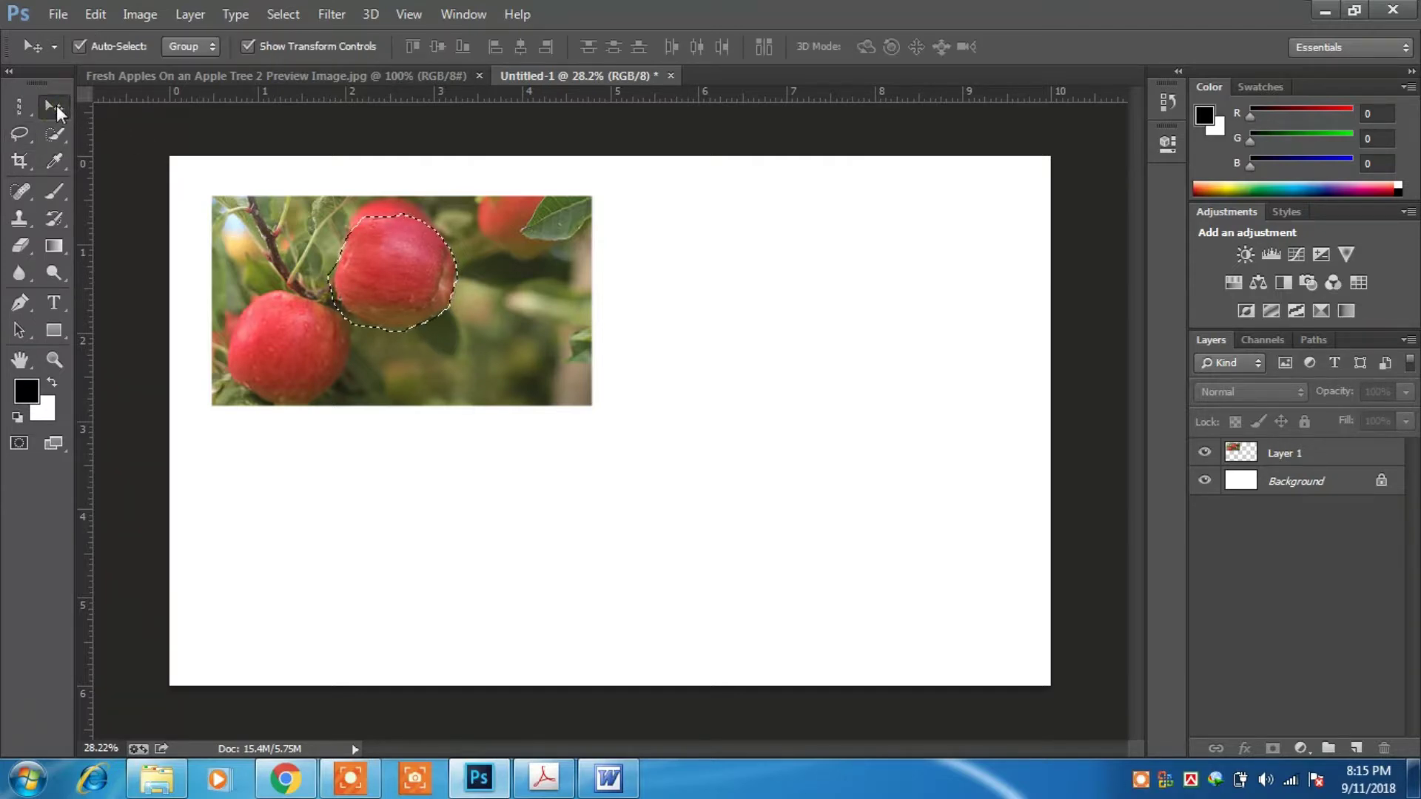
pyautogui.click(392, 283)
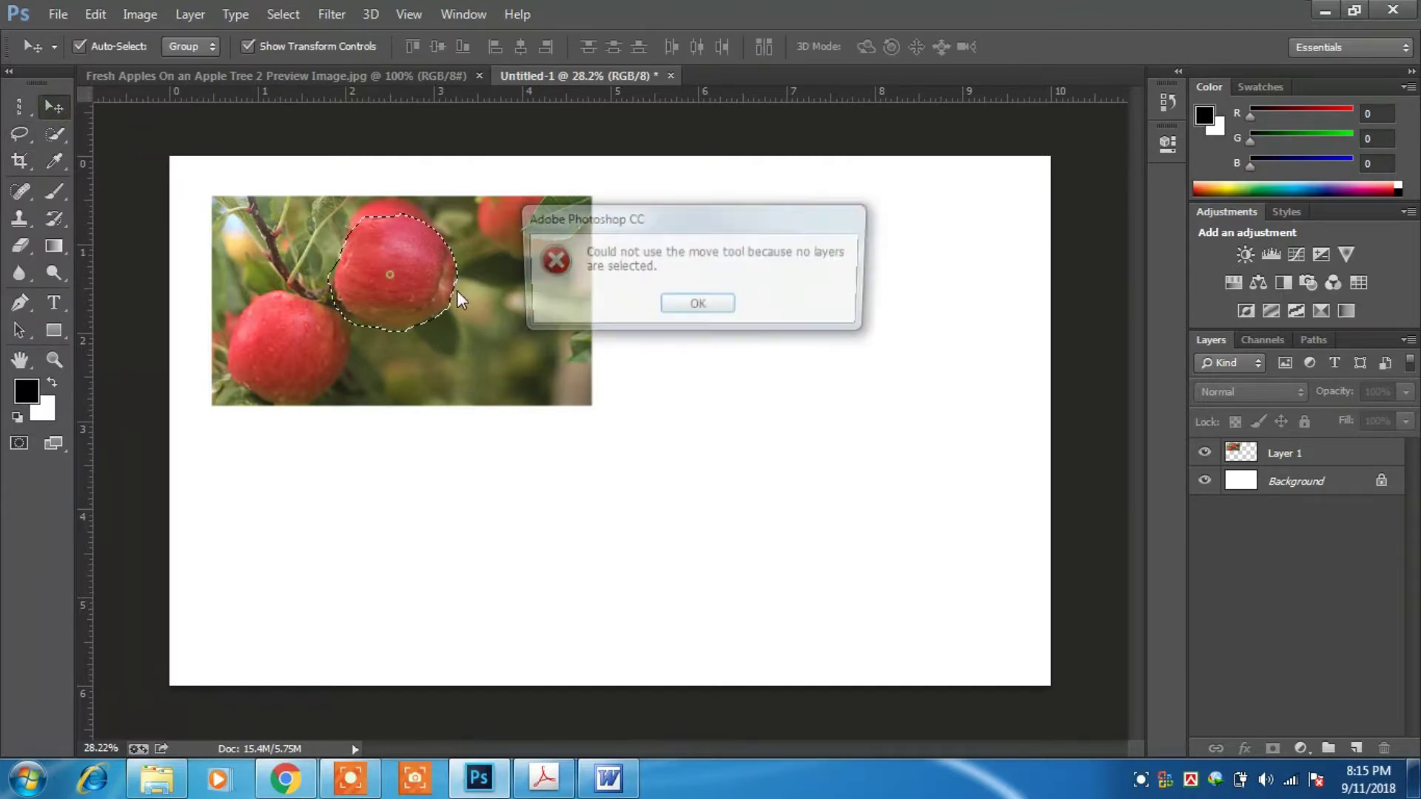
pyautogui.click(695, 309)
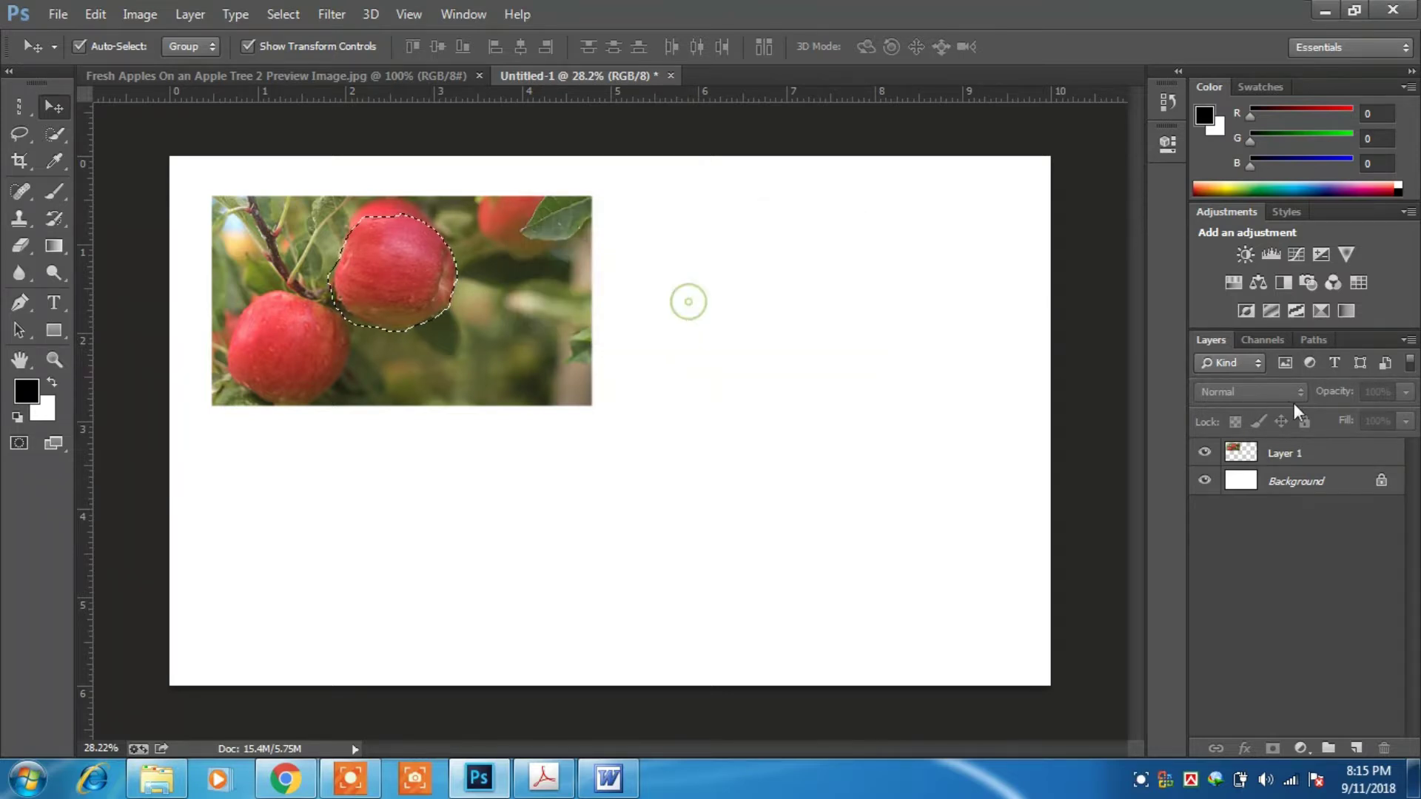
pyautogui.click(1303, 452)
pyautogui.moveTo(388, 253); pyautogui.dragTo(879, 297)
pyautogui.hotkey('ctrl', 'd')
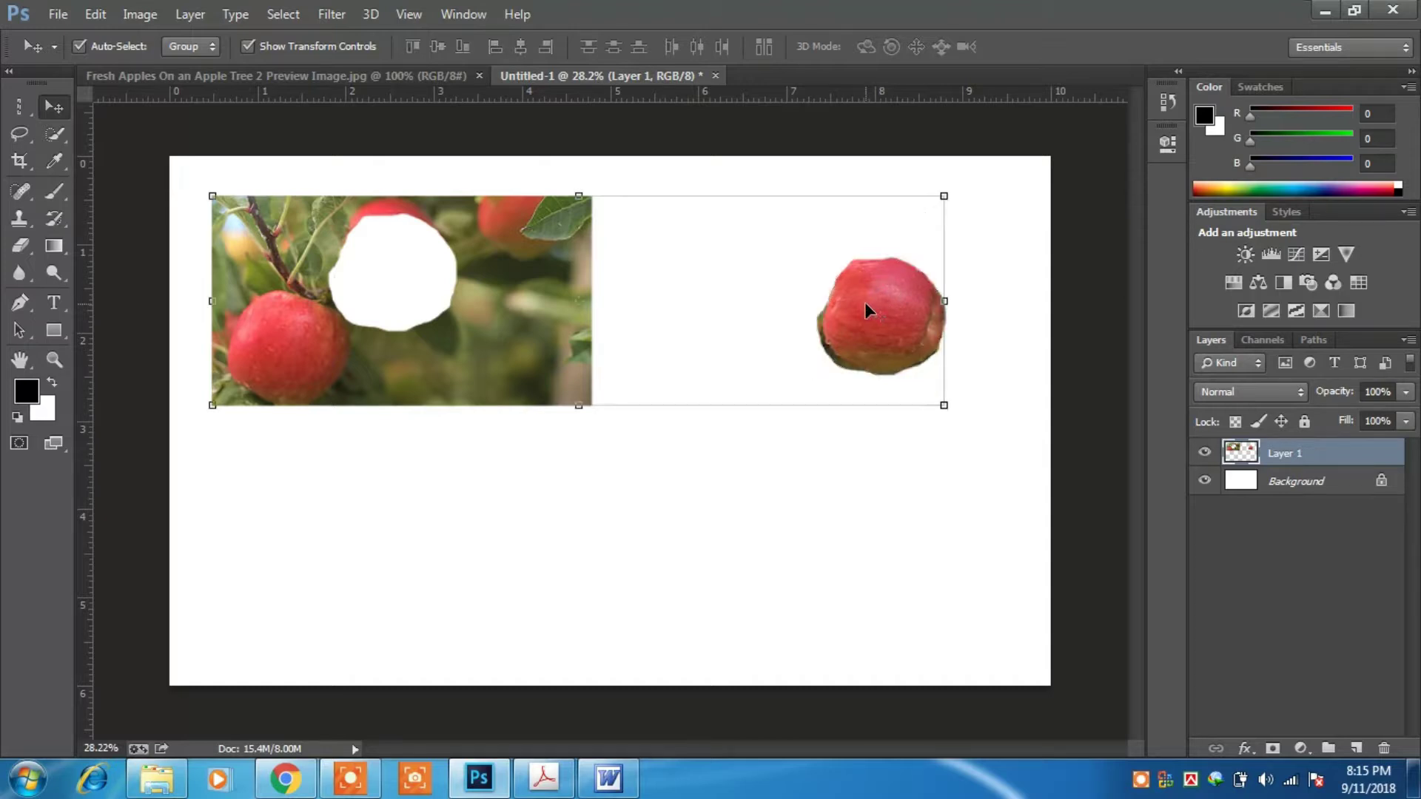
# Undo the move of the lassoed apple and clear the selection
pyautogui.hotkey('ctrl', 'alt', 'z')
pyautogui.hotkey('ctrl', 'alt', 'z')
pyautogui.hotkey('ctrl', 'd')
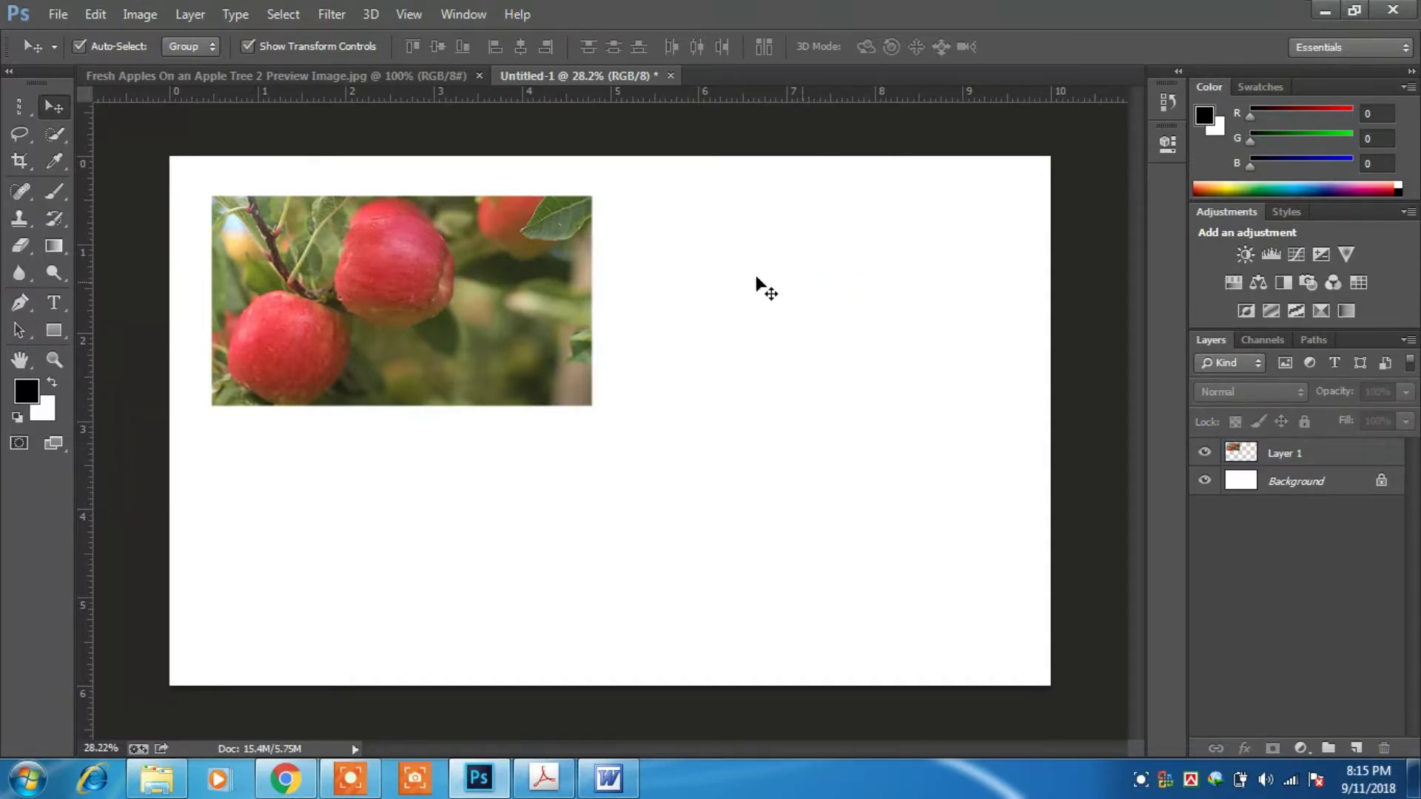
# Outline the upper apple with a closed Polygonal Lasso selection about 1.6 inches wide
pyautogui.click(21, 134)
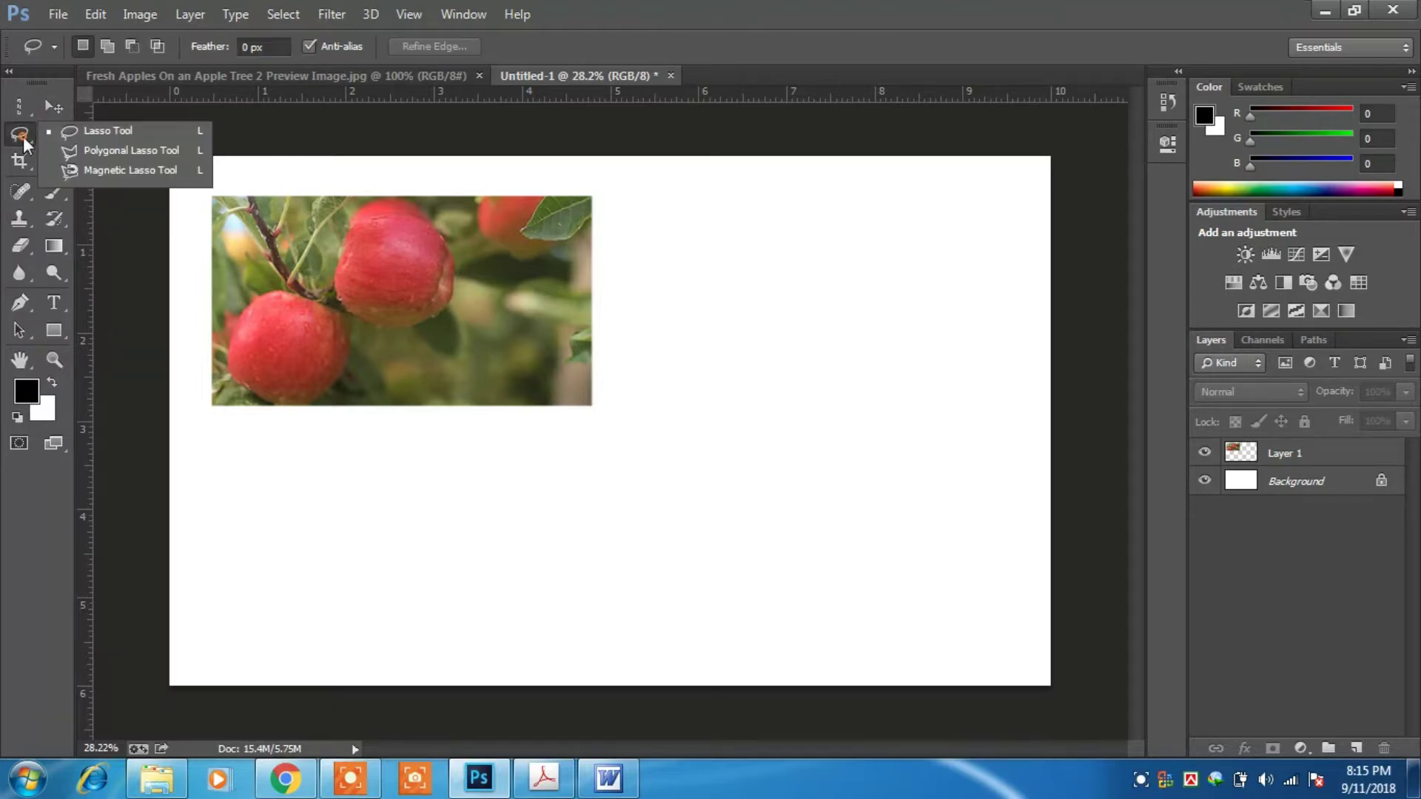
pyautogui.click(64, 149)
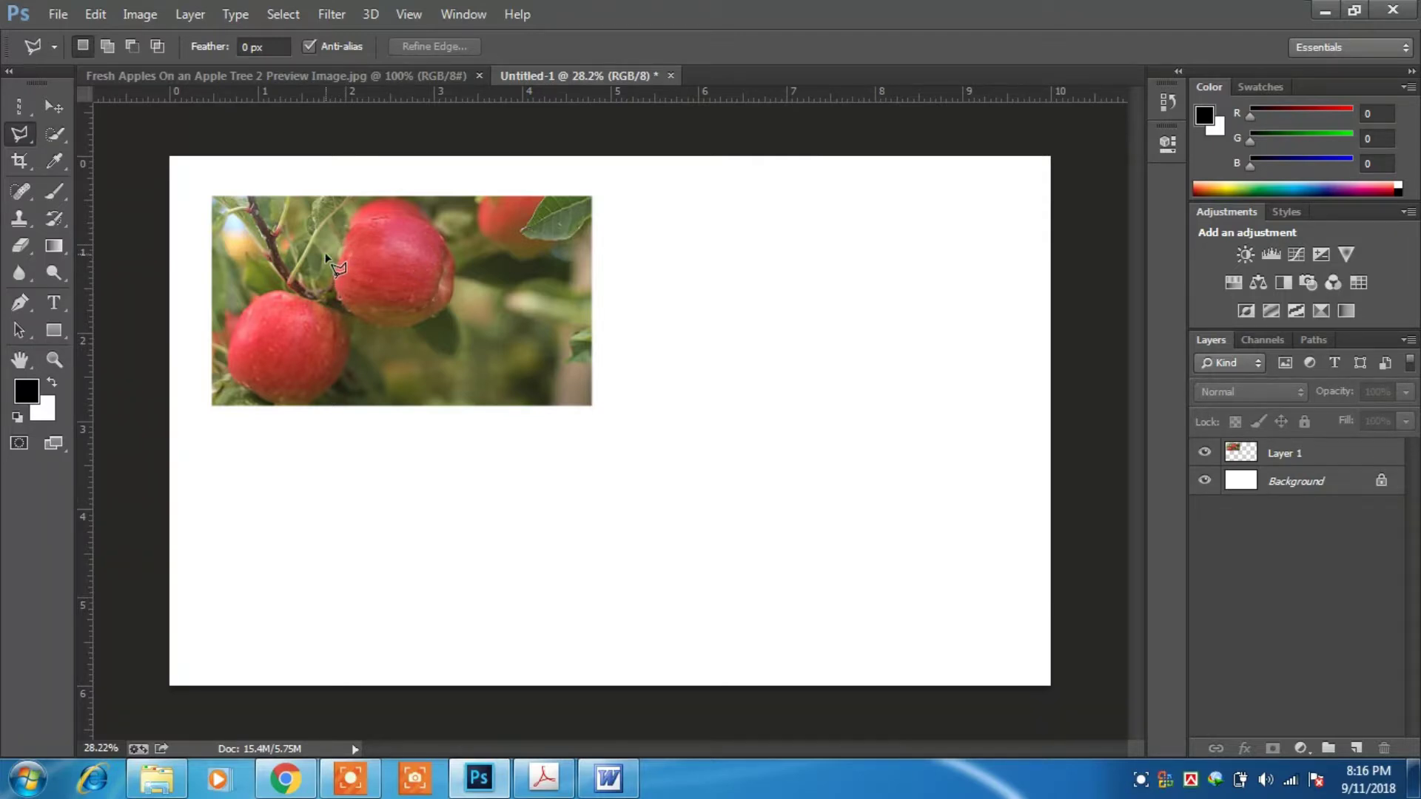
pyautogui.click(337, 227)
pyautogui.click(432, 216)
pyautogui.click(464, 253)
pyautogui.click(464, 305)
pyautogui.click(363, 328)
pyautogui.click(323, 285)
pyautogui.click(325, 256)
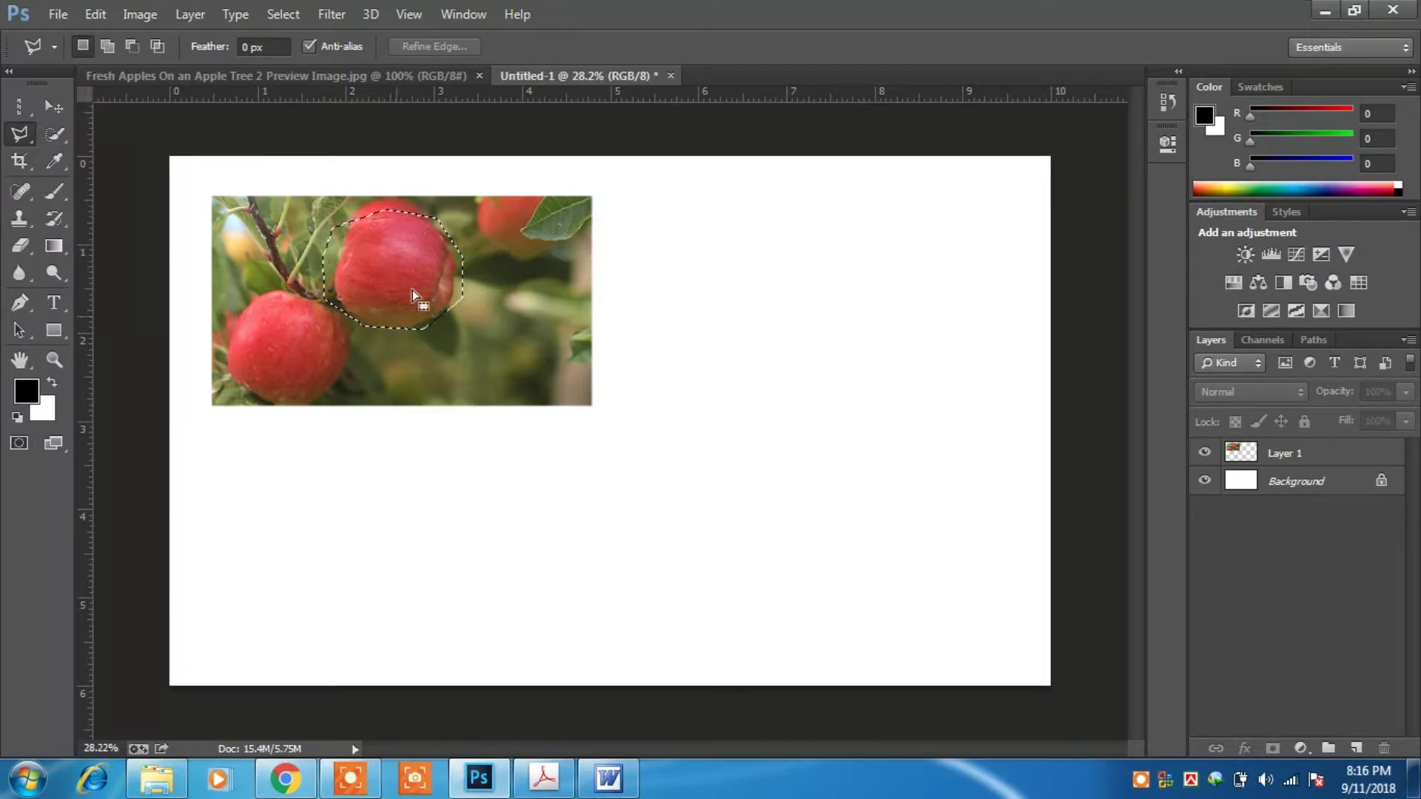
# Activate Layer 1, move the polygonal apple piece to the blank canvas beside the picture, and deselect it
pyautogui.click(1251, 455)
pyautogui.click(53, 106)
pyautogui.moveTo(378, 242); pyautogui.dragTo(827, 314)
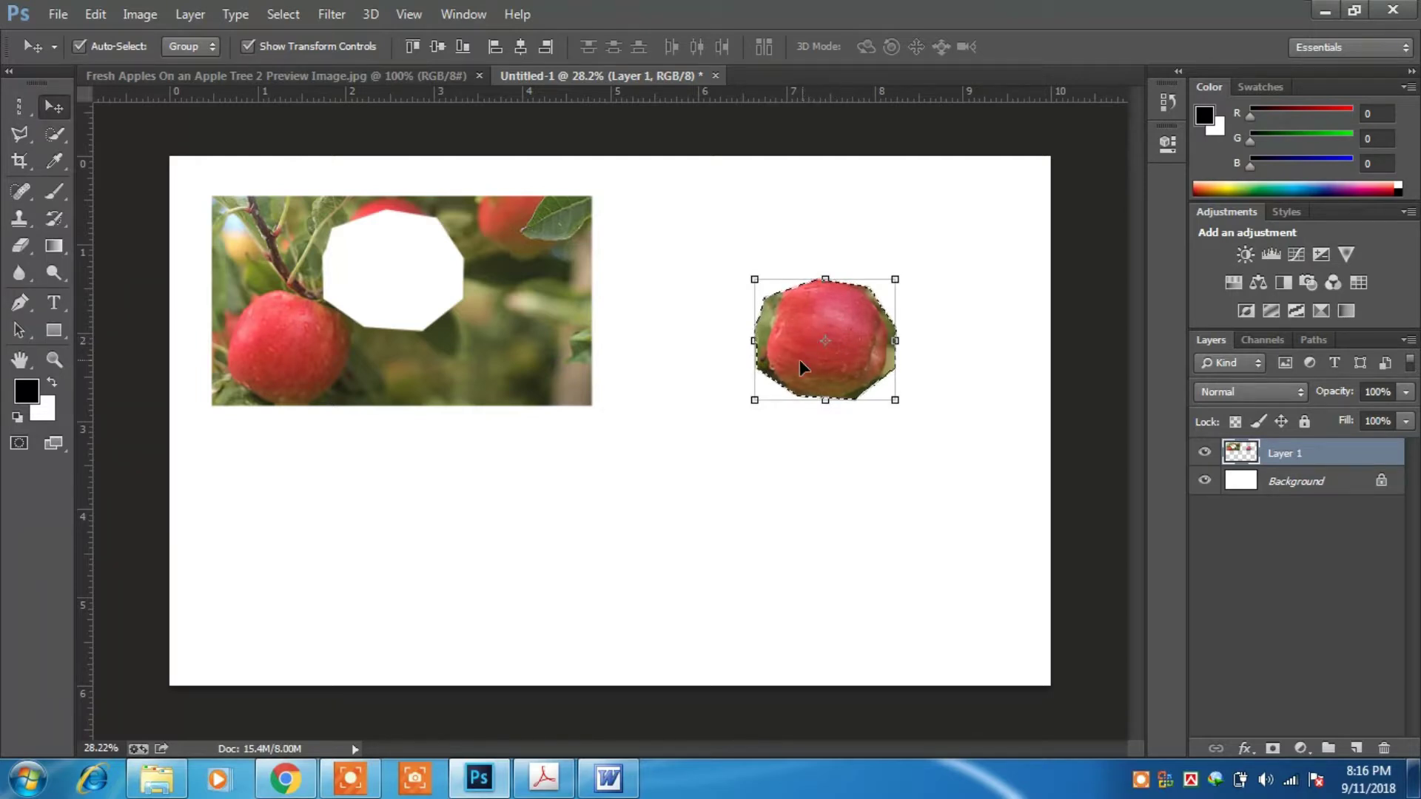
pyautogui.hotkey('ctrl', 'd')
# Undo the move of the polygonal apple piece along with its selection
pyautogui.hotkey('ctrl', 'alt', 'z')
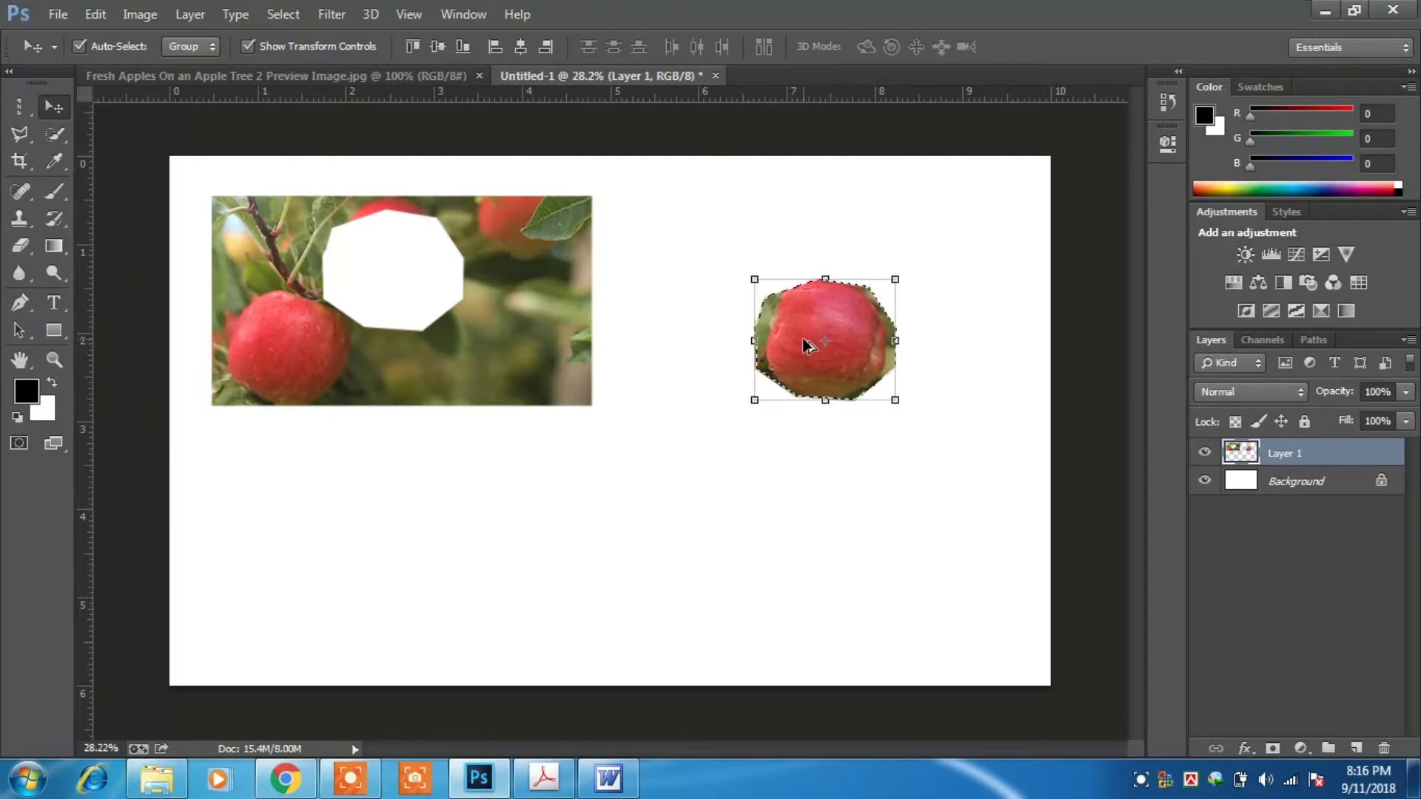
pyautogui.hotkey('ctrl', 'alt', 'z')
pyautogui.hotkey('ctrl', 'alt', 'z')
# Select the upper apple on Layer 1 by tracing its edge with the Magnetic Lasso
pyautogui.click(33, 137)
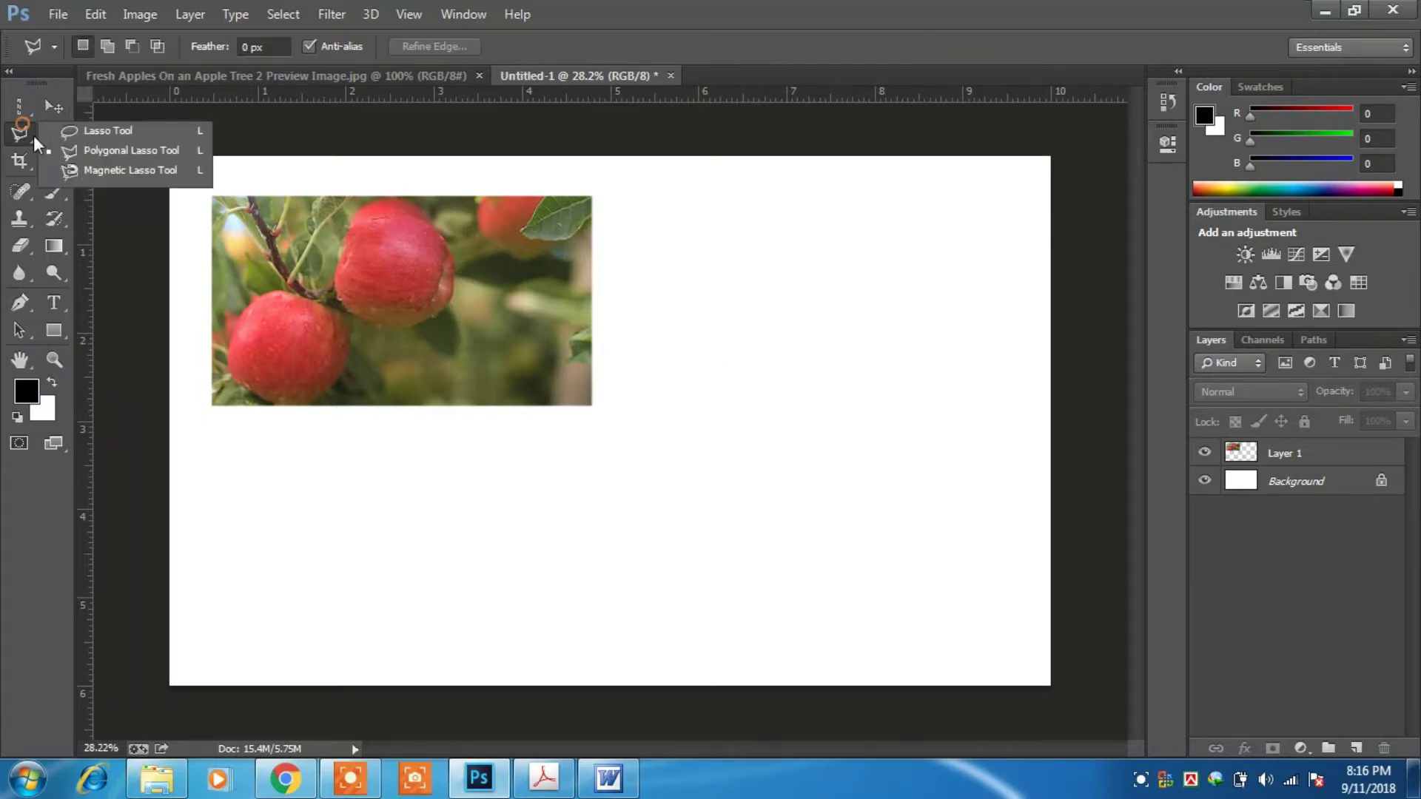
pyautogui.click(74, 169)
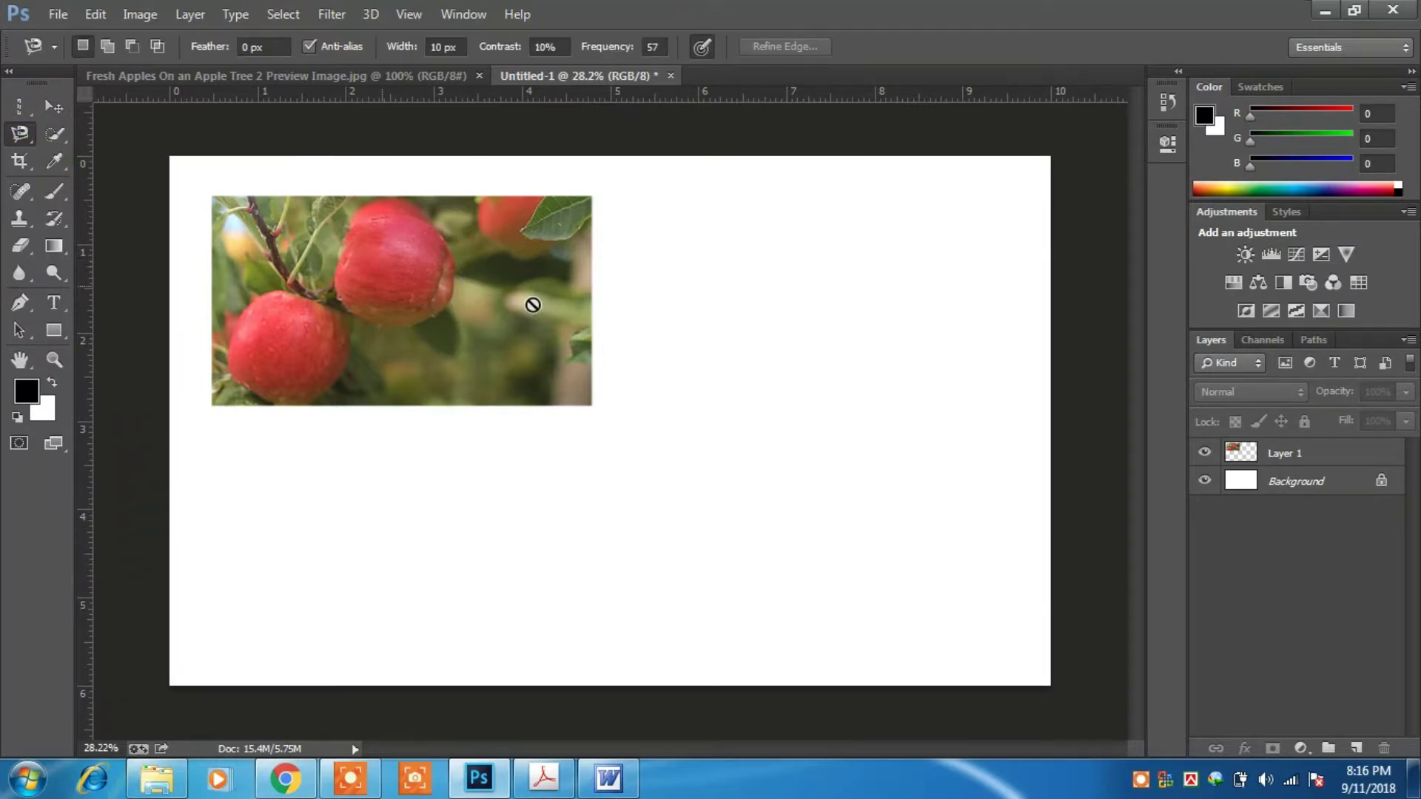
pyautogui.click(1258, 451)
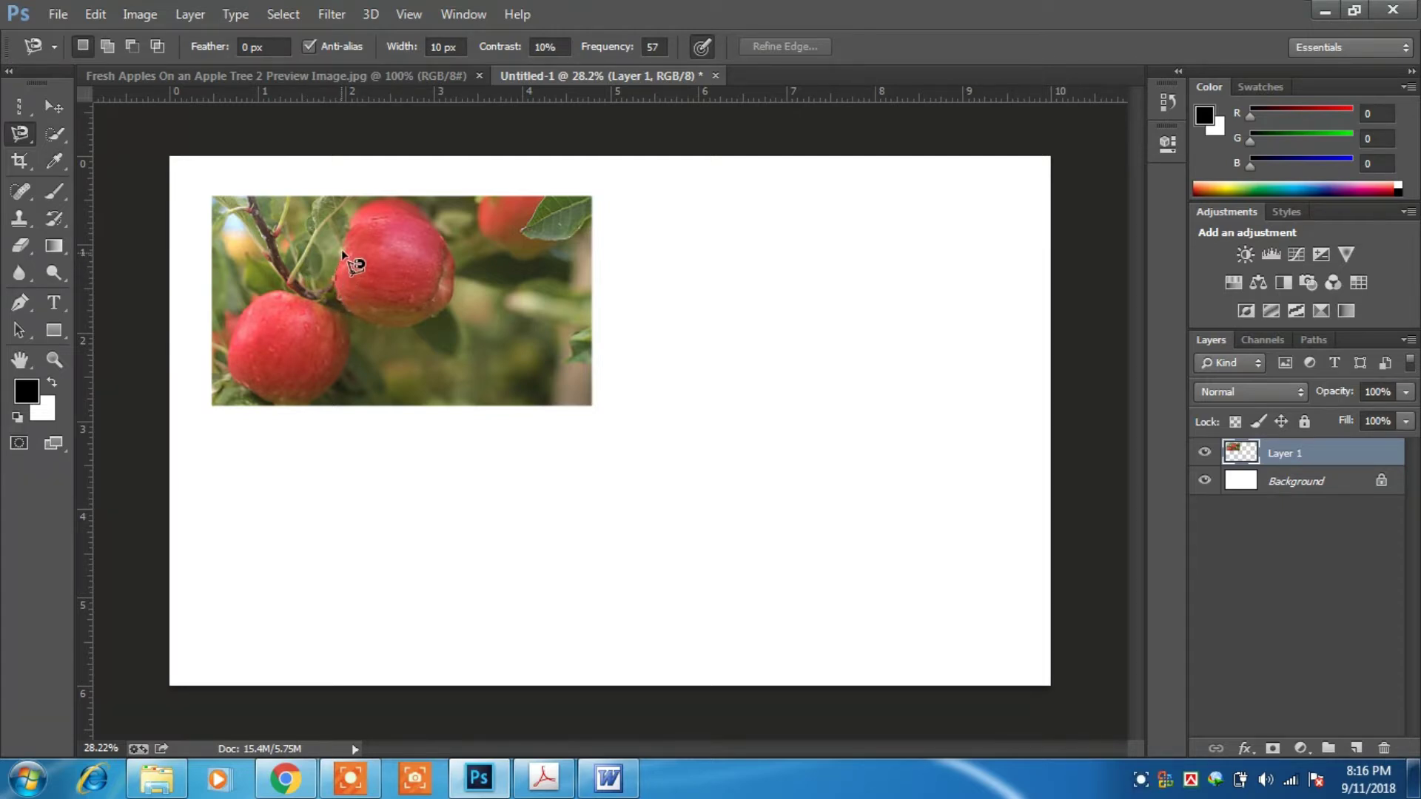
pyautogui.click(360, 223)
pyautogui.click(345, 291)
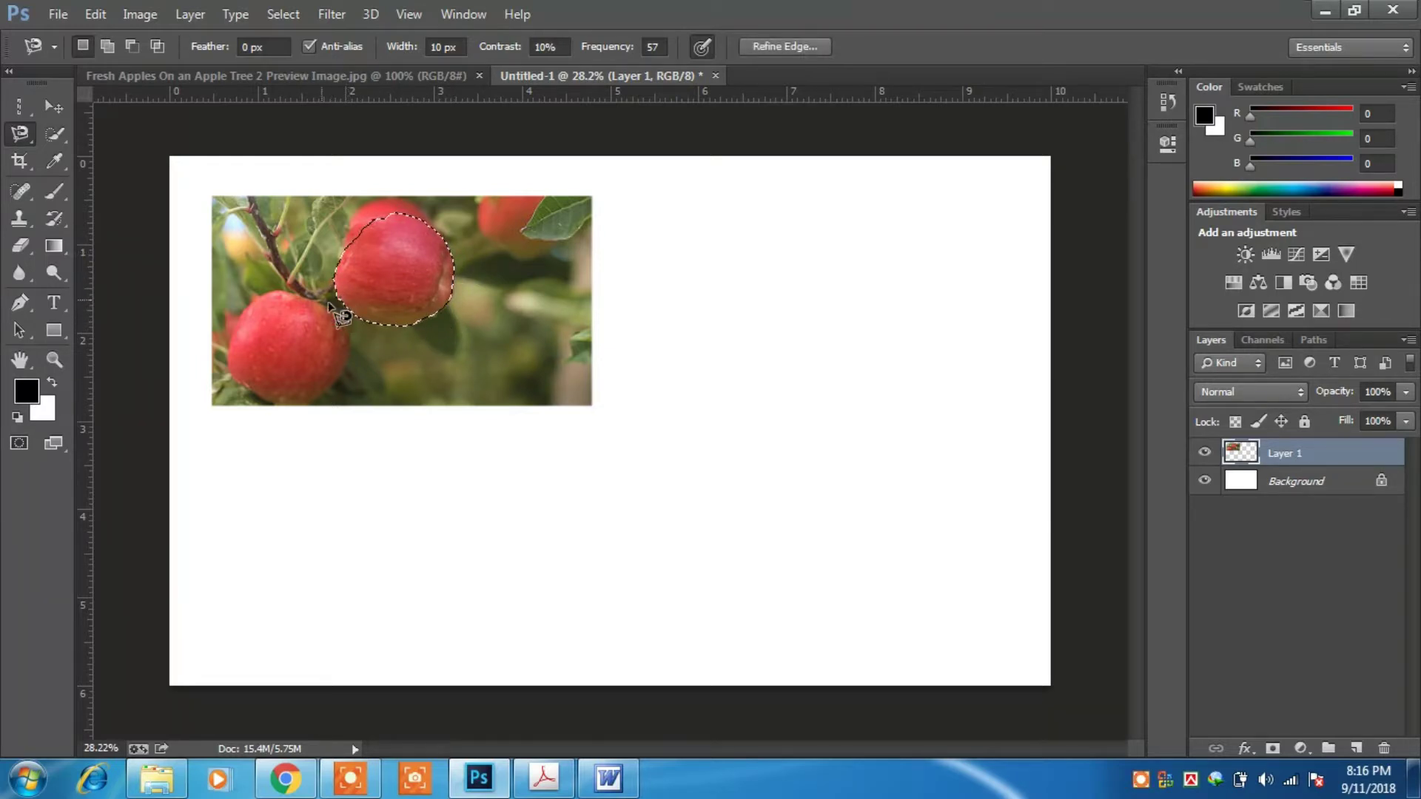
# Move the magnetically selected apple to the blank canvas beside the picture and deselect it
pyautogui.click(55, 107)
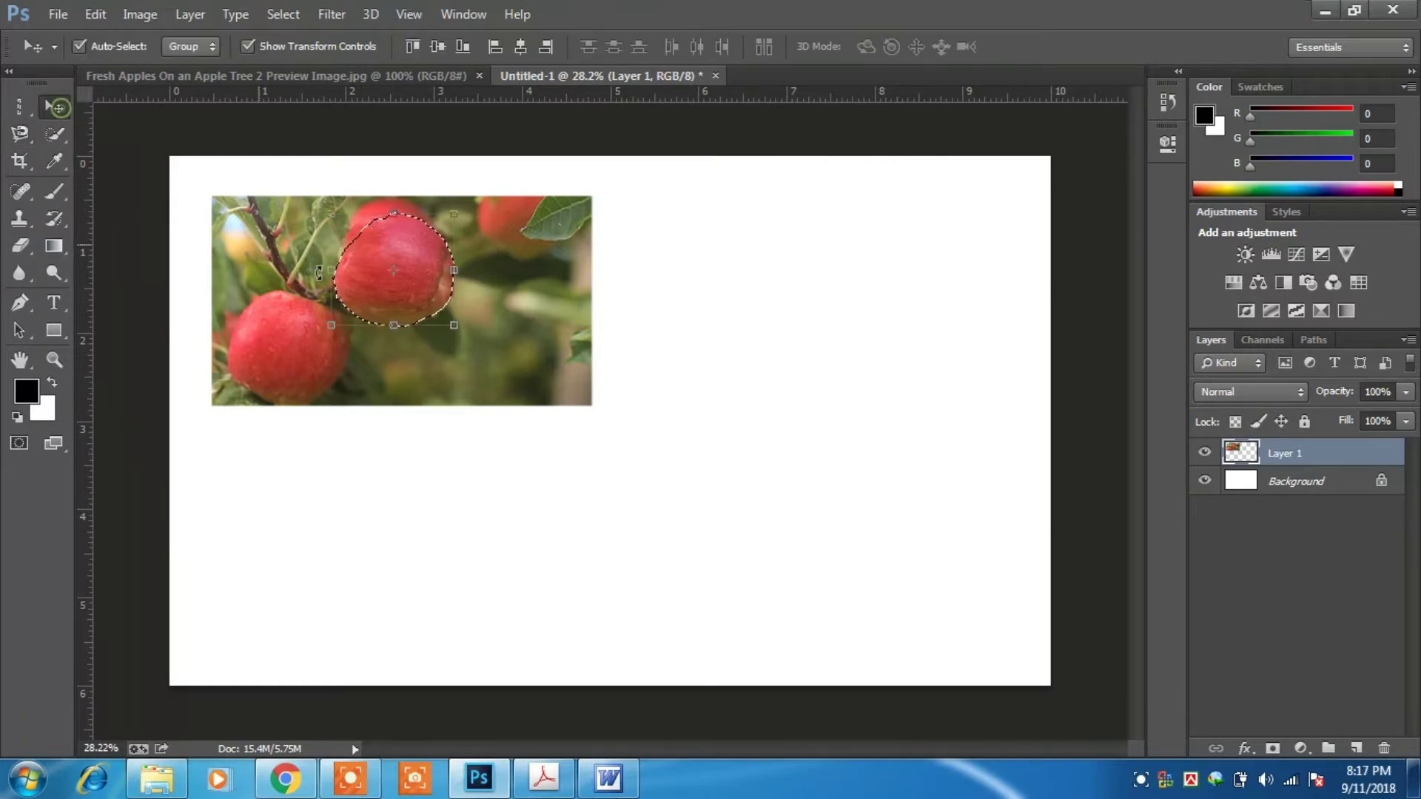
pyautogui.moveTo(392, 242); pyautogui.dragTo(826, 308)
pyautogui.hotkey('ctrl', 'd')
pyautogui.click(703, 448)
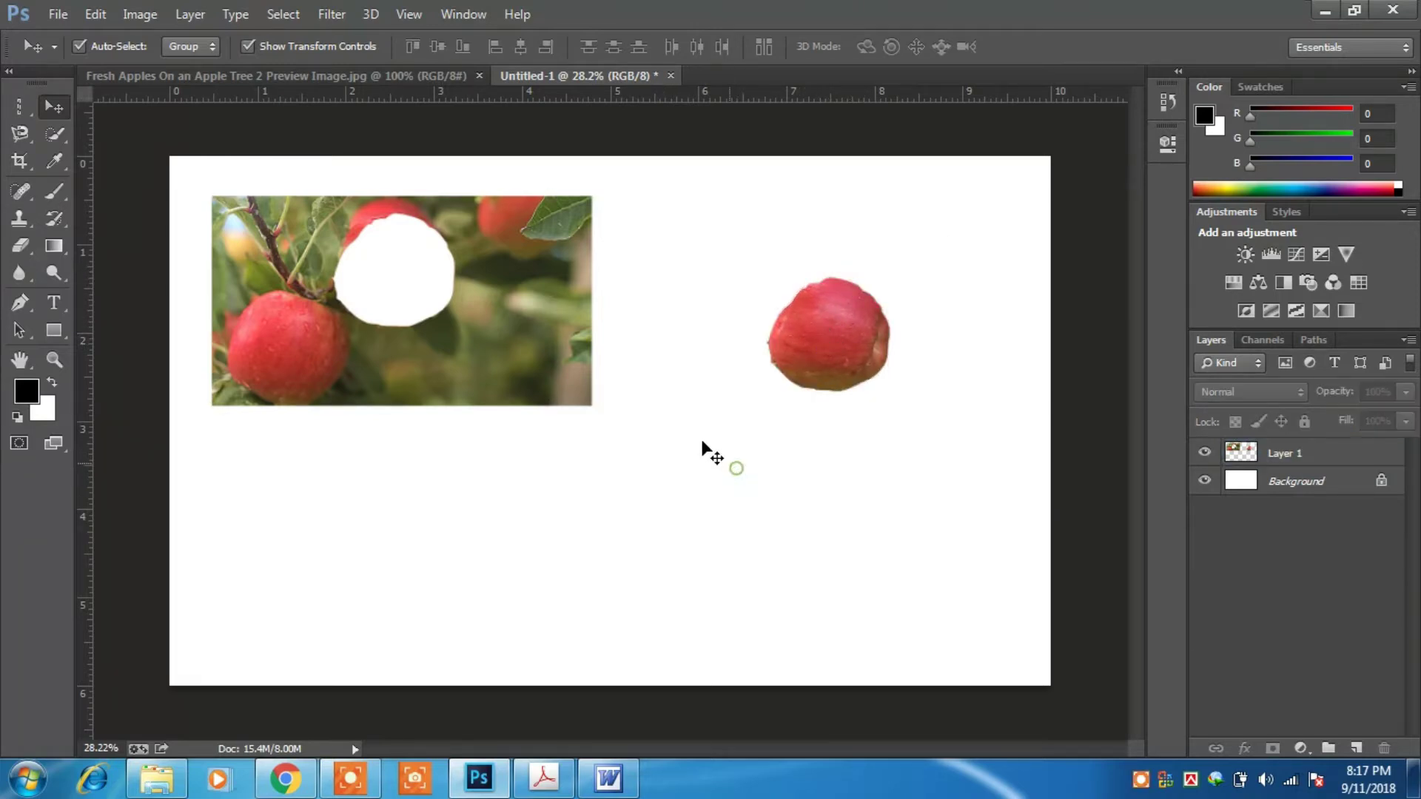
# Select the loose apple beside the picture on Layer 1 by tracing its edge with the Magnetic Lasso
pyautogui.click(25, 136)
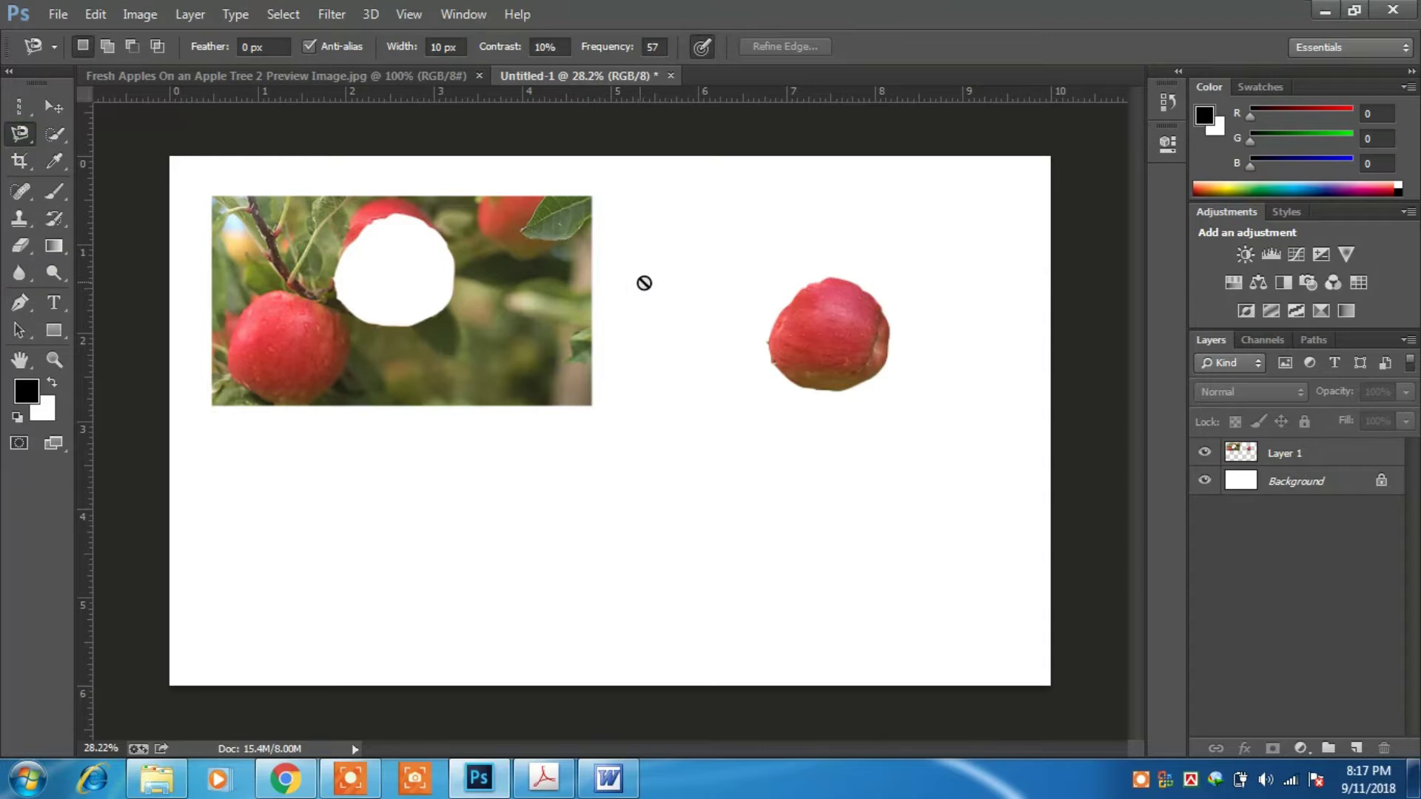
pyautogui.click(1259, 455)
pyautogui.click(775, 325)
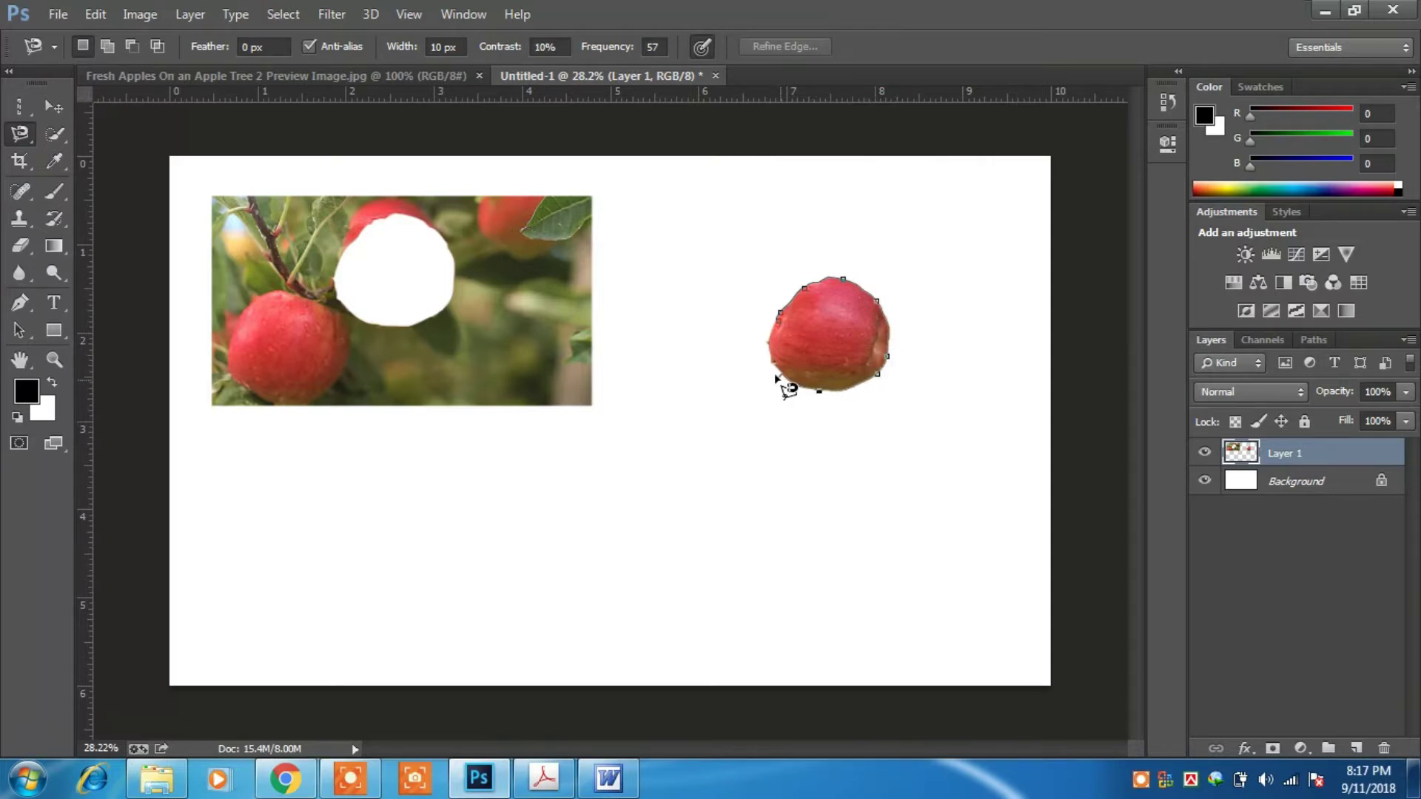
pyautogui.click(776, 324)
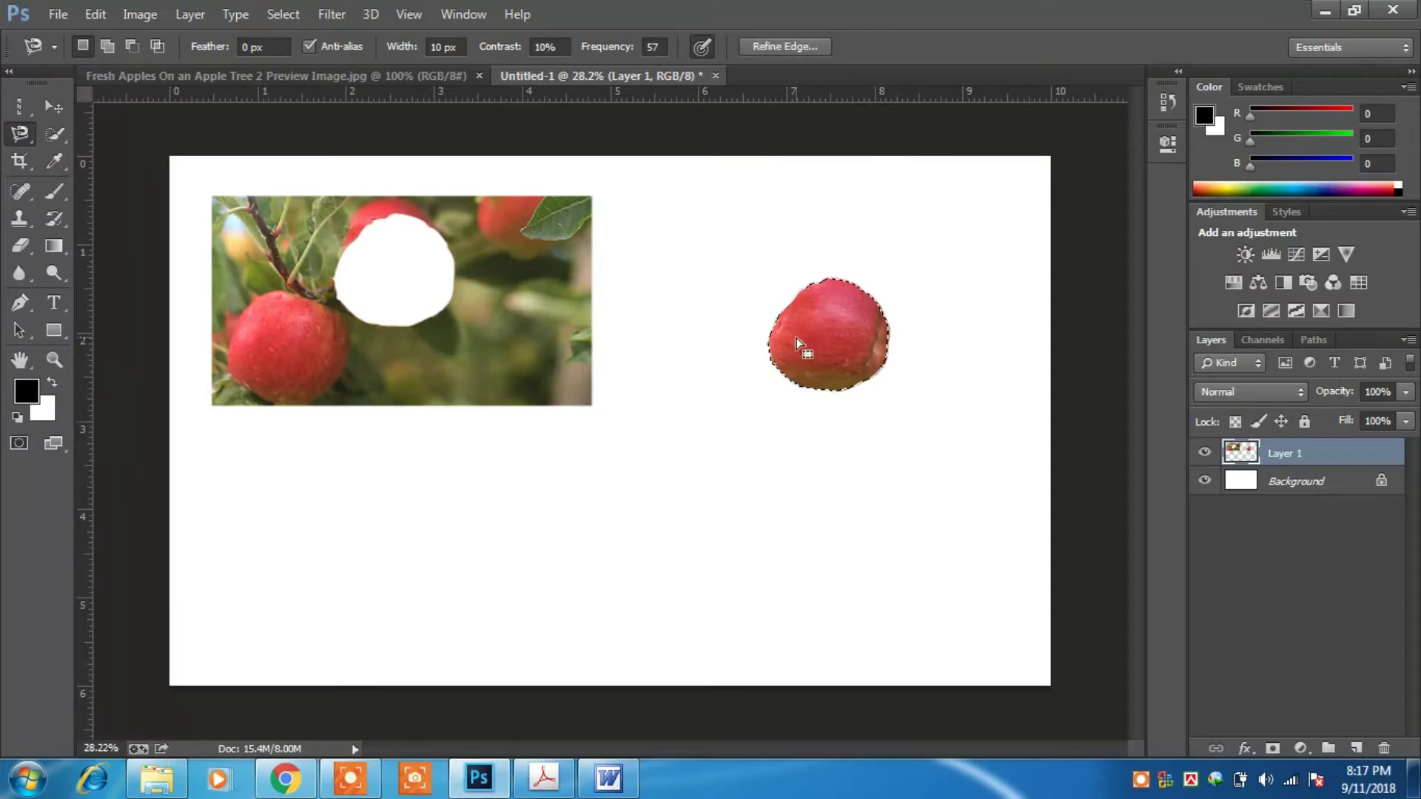
# Place a copy of the selected loose apple on the blank canvas below the picture
pyautogui.click(53, 107)
pyautogui.press('alt')
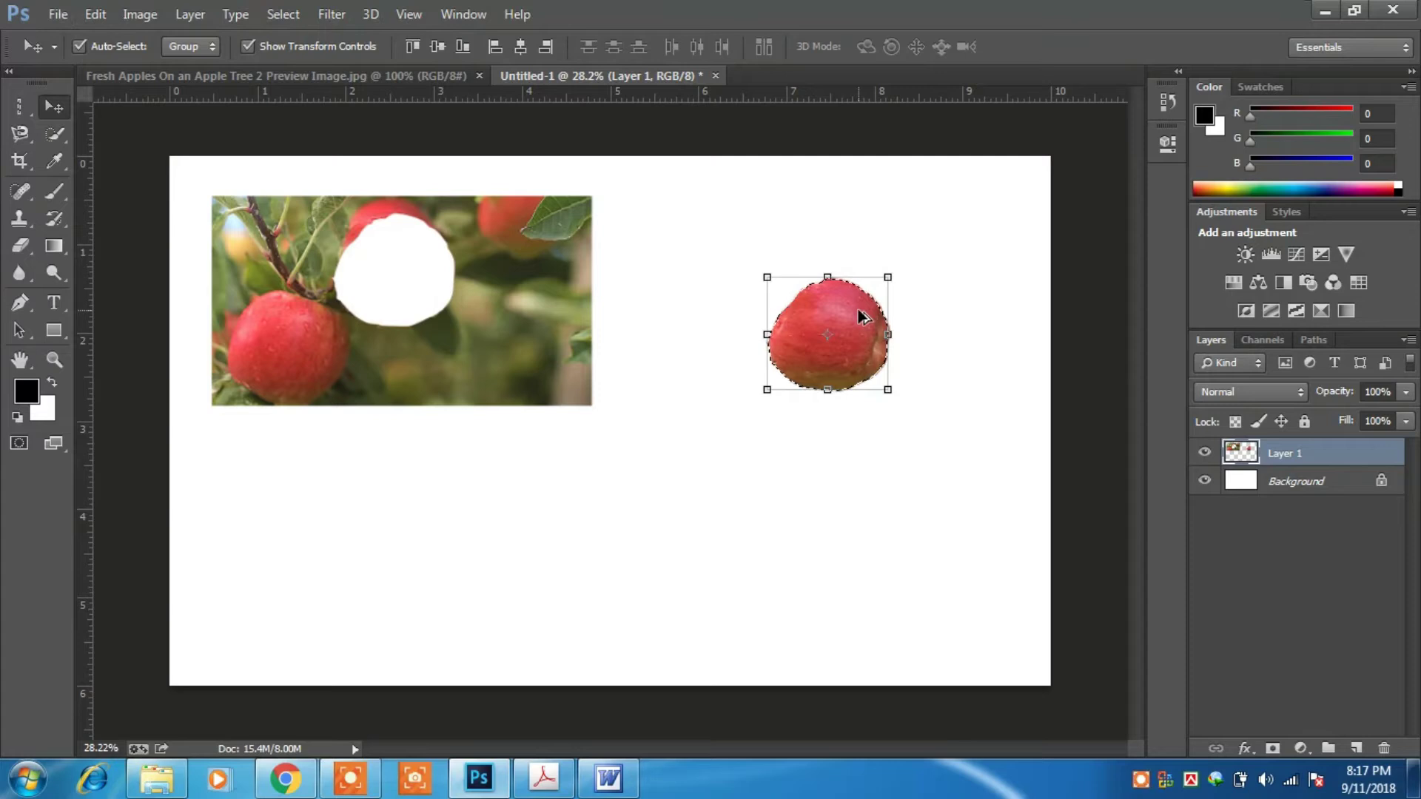
pyautogui.moveTo(857, 318); pyautogui.dragTo(681, 575)
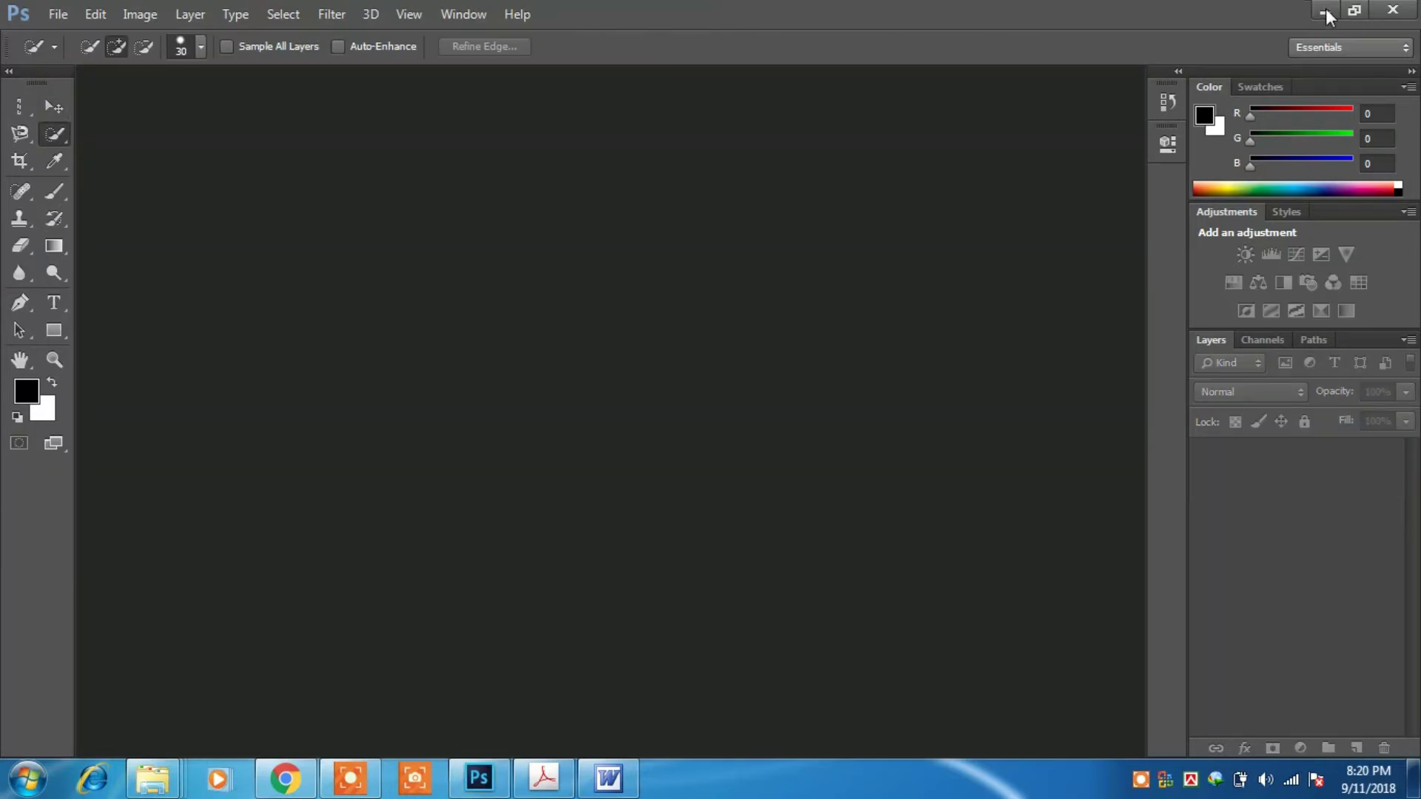
# Open the pexels-photo apple image from the desktop in Photoshop and select the whole apple with the Quick Selection tool
pyautogui.click(1325, 10)
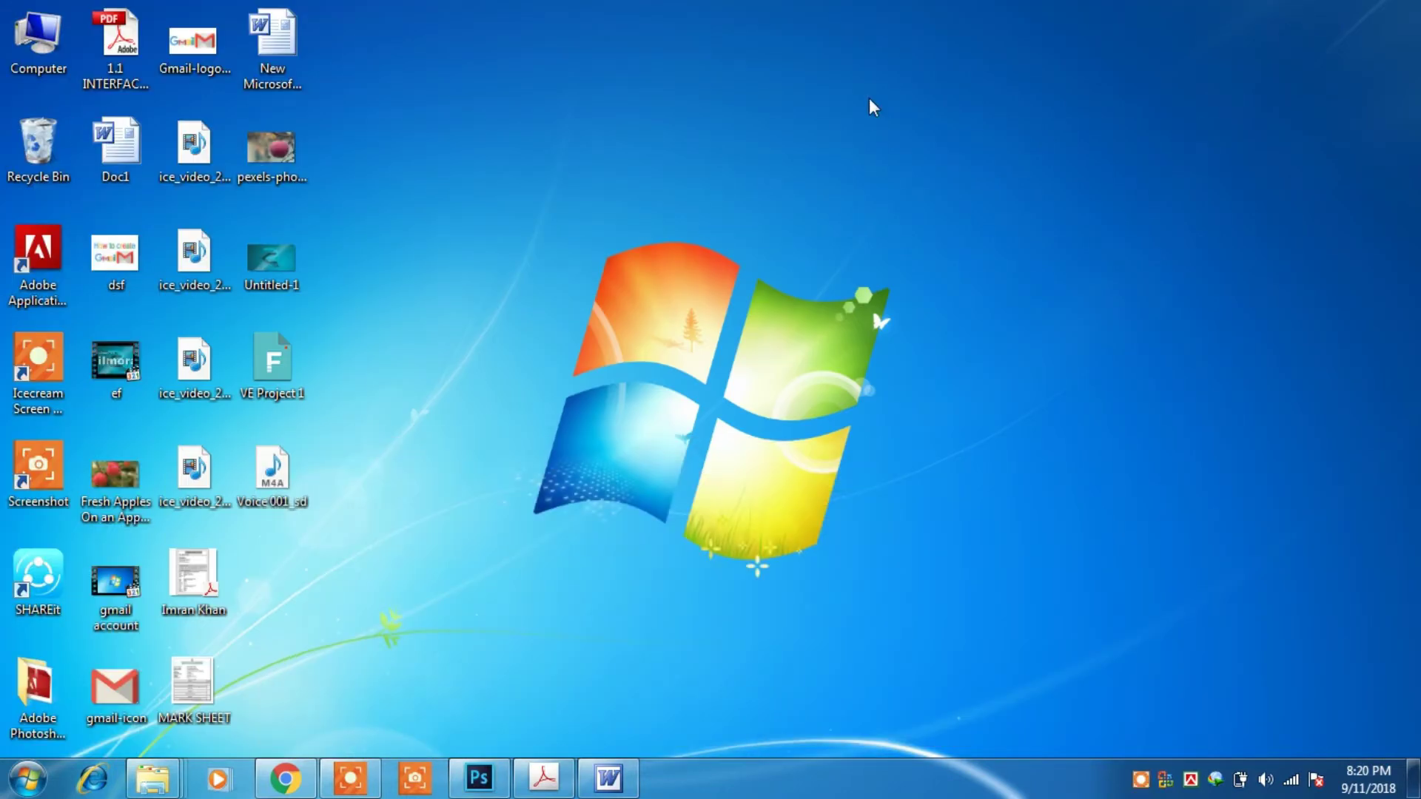
pyautogui.moveTo(300, 151); pyautogui.dragTo(550, 437)
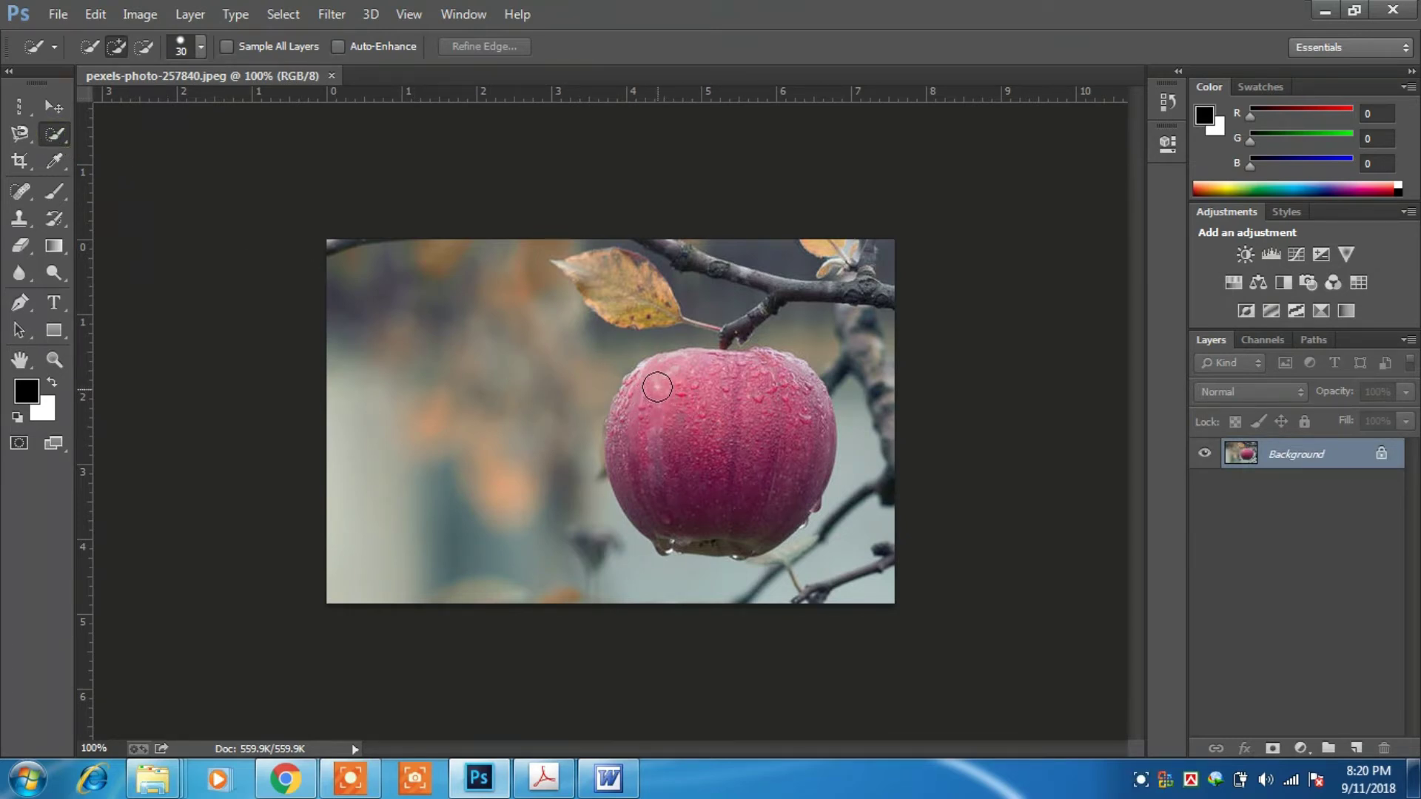
pyautogui.moveTo(677, 389)
pyautogui.mouseDown()
pyautogui.moveTo(711, 436)
pyautogui.moveTo(711, 481)
pyautogui.moveTo(693, 497)
pyautogui.mouseUp()
pyautogui.click(622, 432)
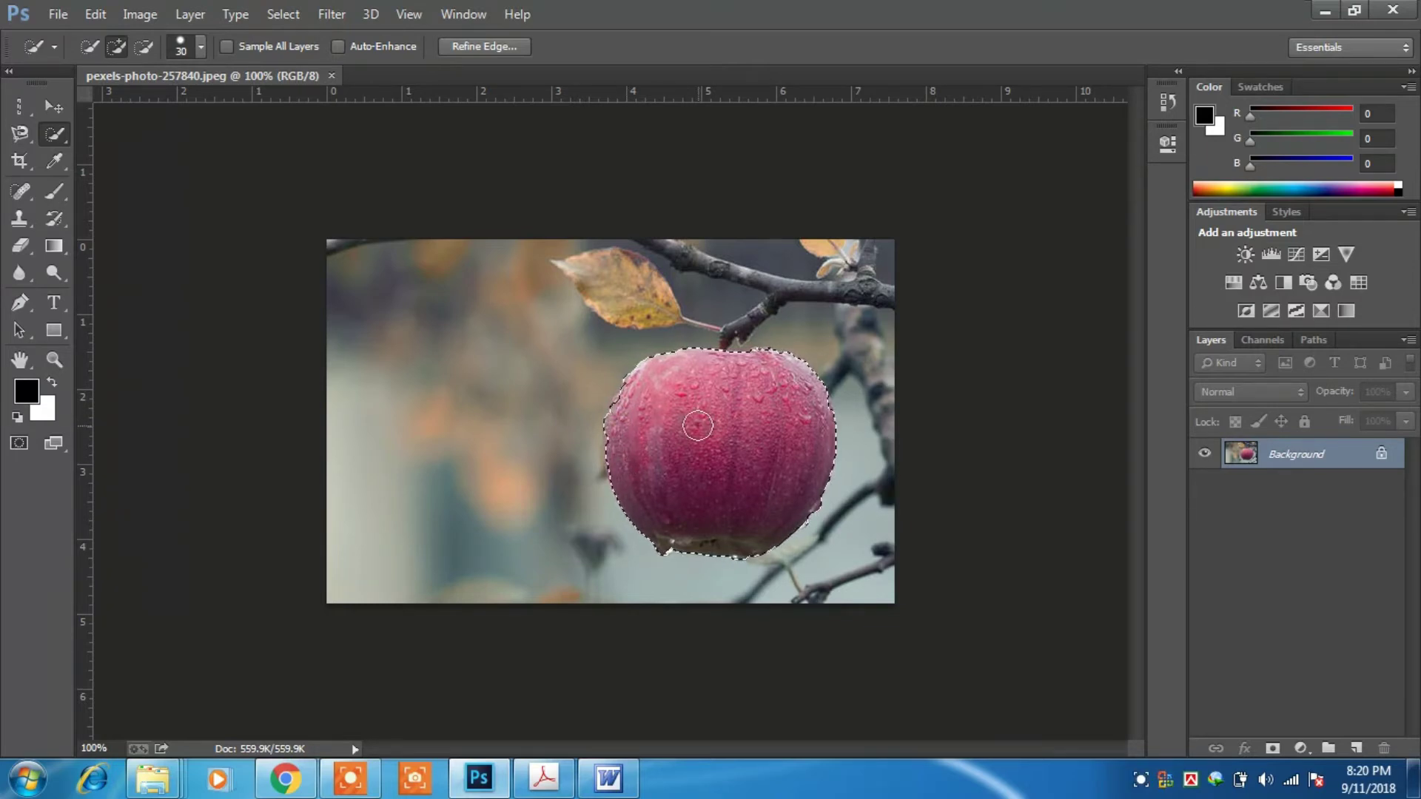
# Create a new white document of 8.194 by 4.611 inches at a resolution of 300 pixels/inch
pyautogui.click(58, 14)
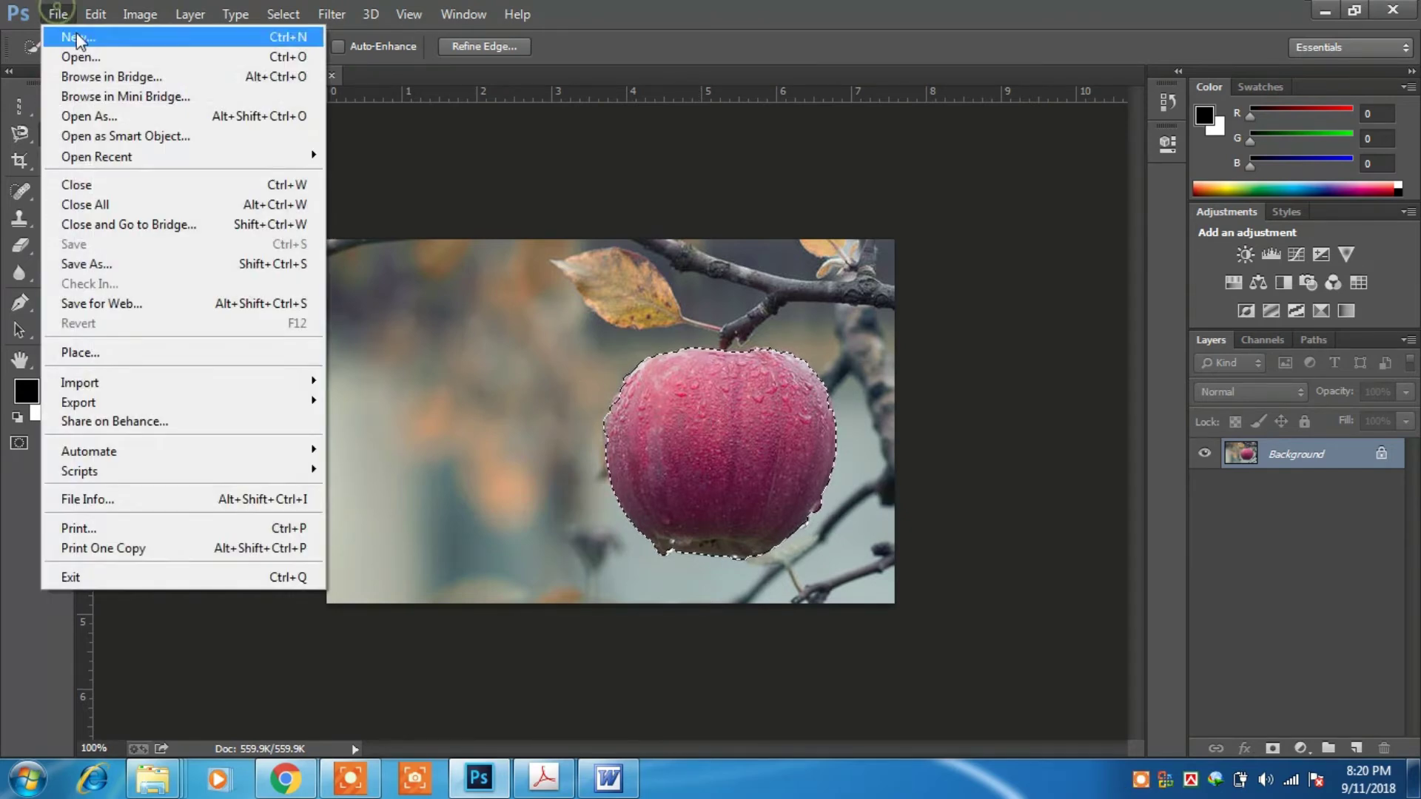
pyautogui.click(78, 41)
pyautogui.click(829, 271)
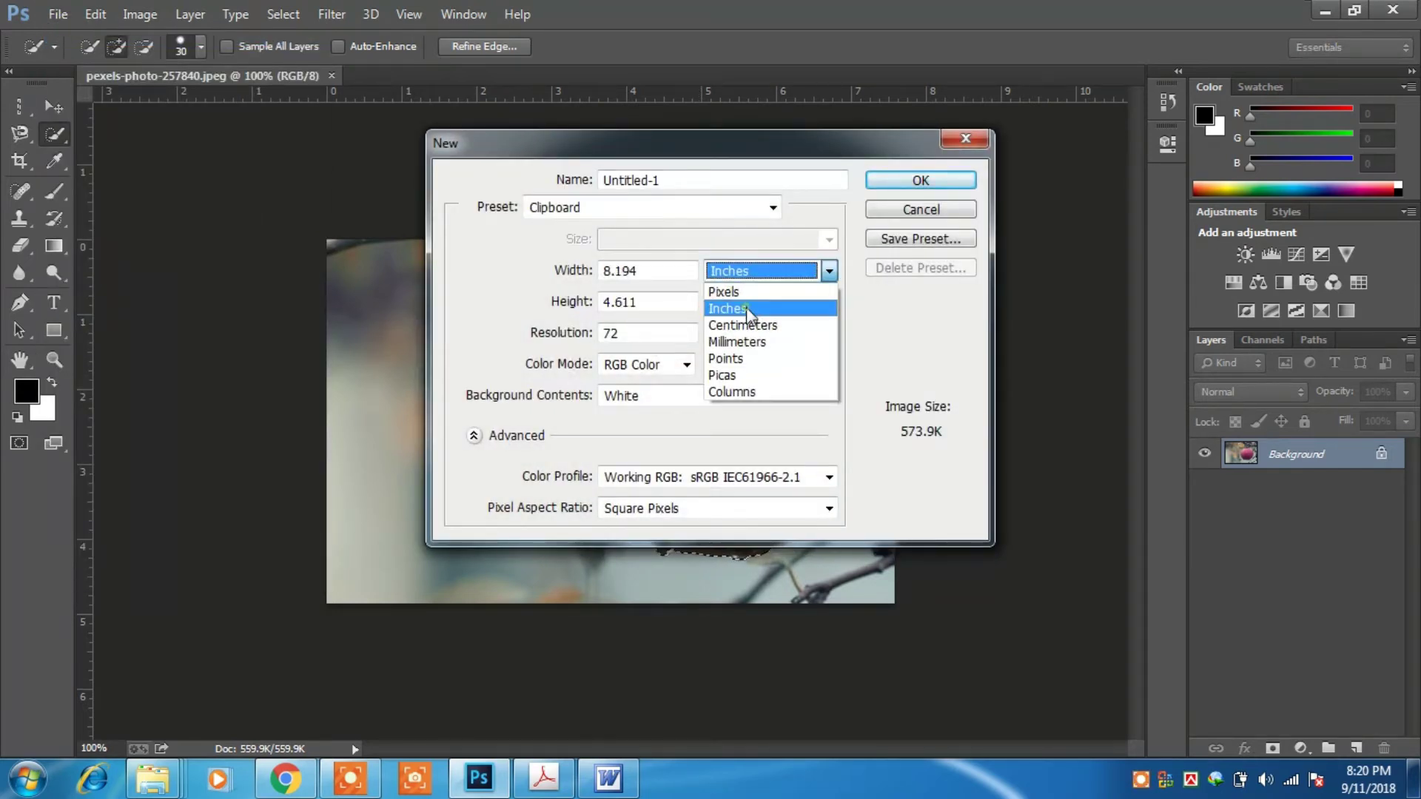
pyautogui.click(746, 308)
pyautogui.doubleClick(625, 333)
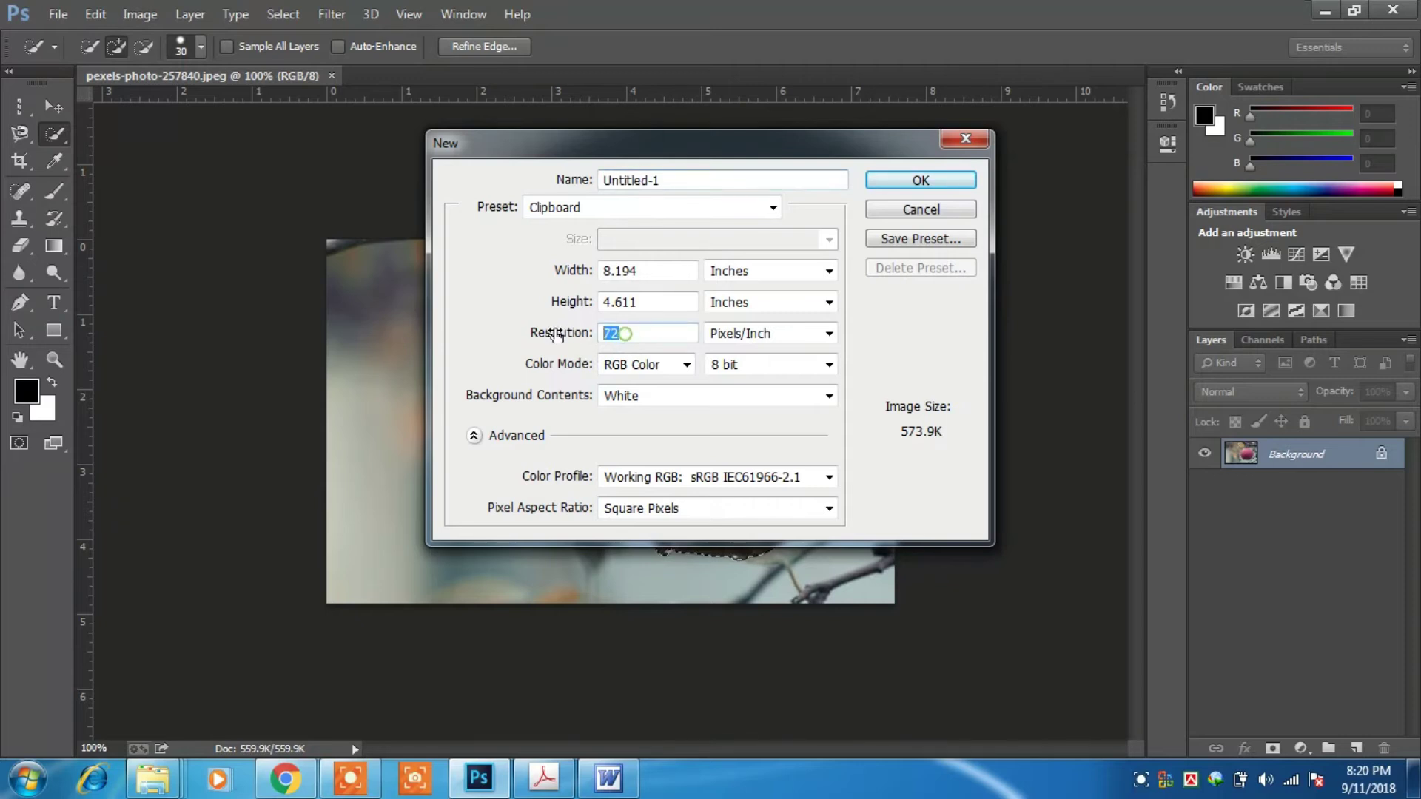
pyautogui.write('300')
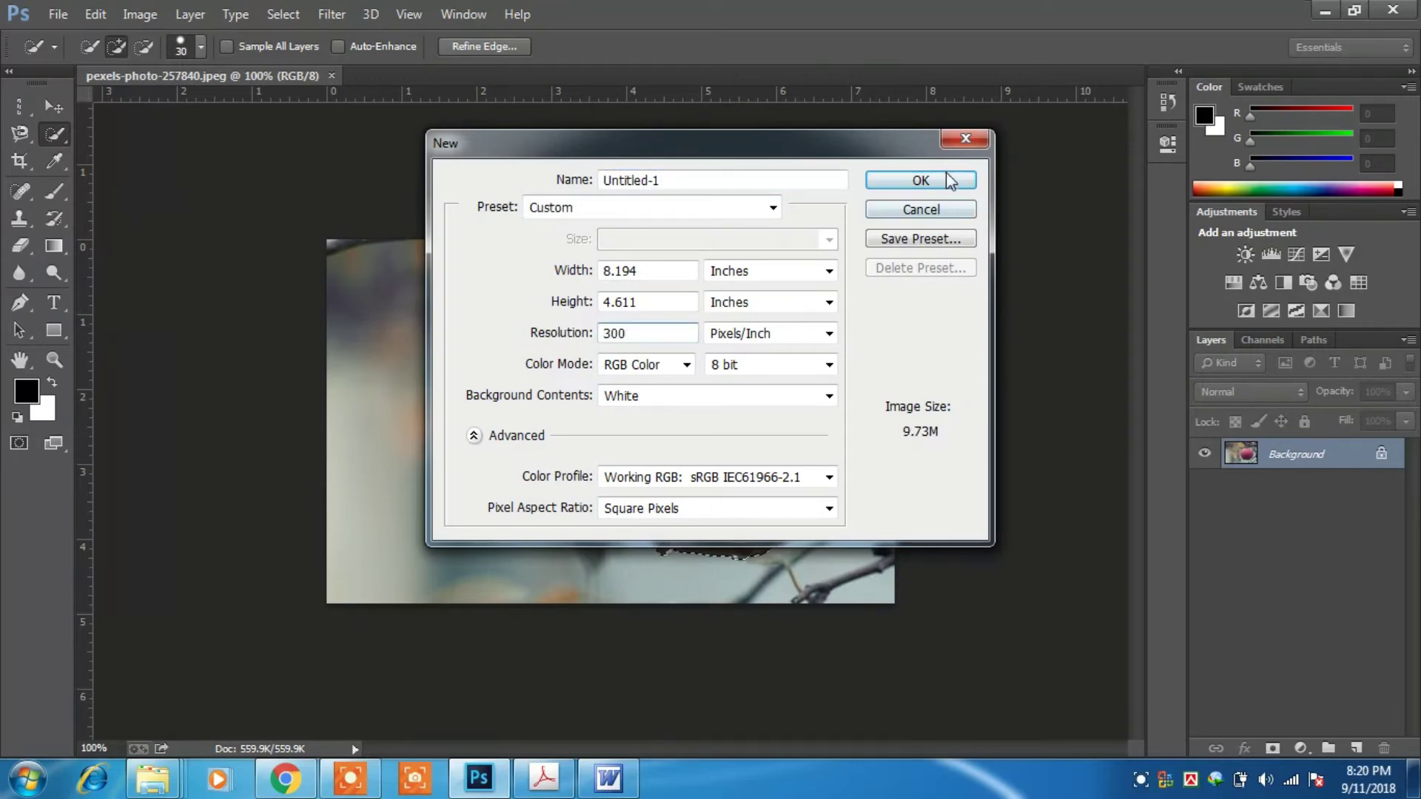
pyautogui.click(950, 181)
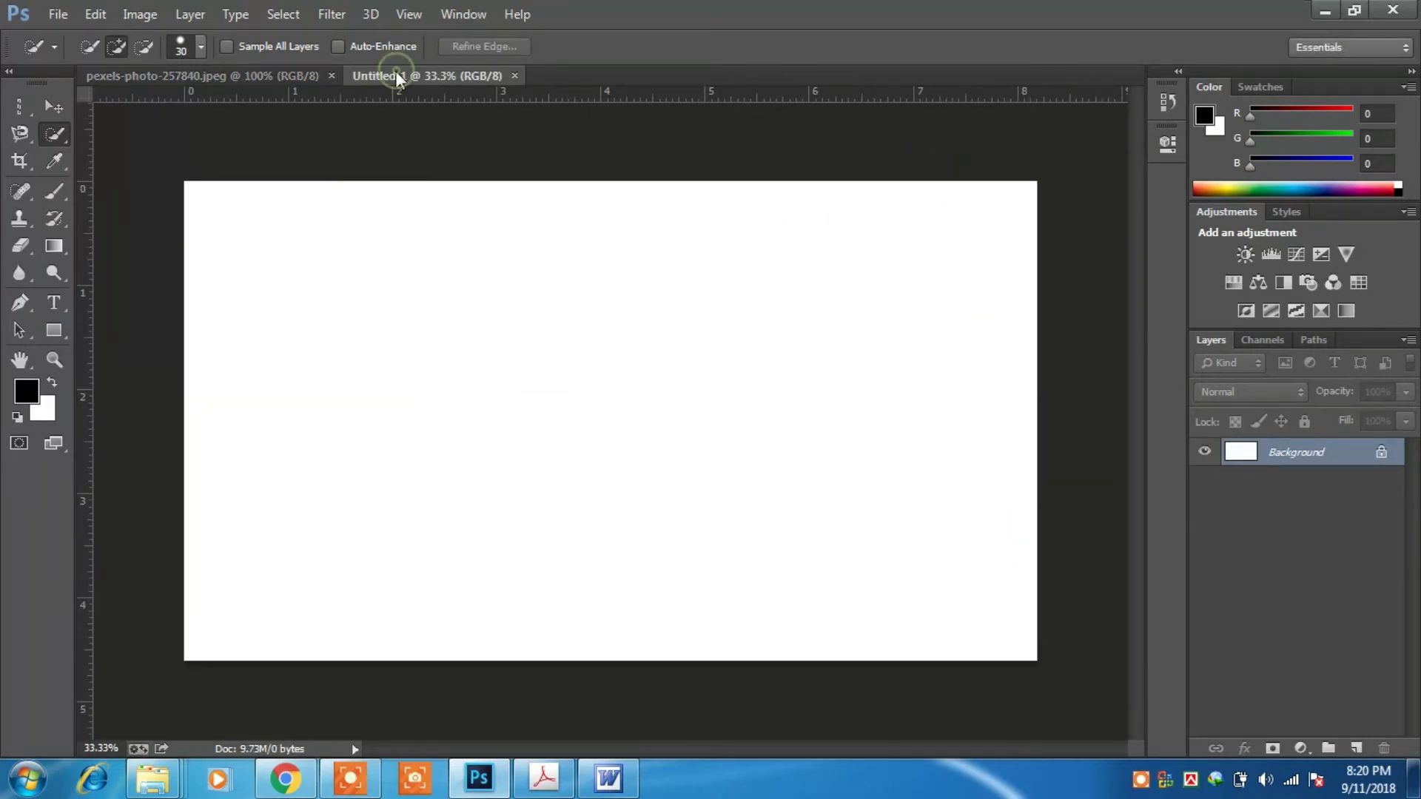
# Bring the selected apple from the pexels photo into the Untitled-1 document with the Move tool
pyautogui.click(292, 74)
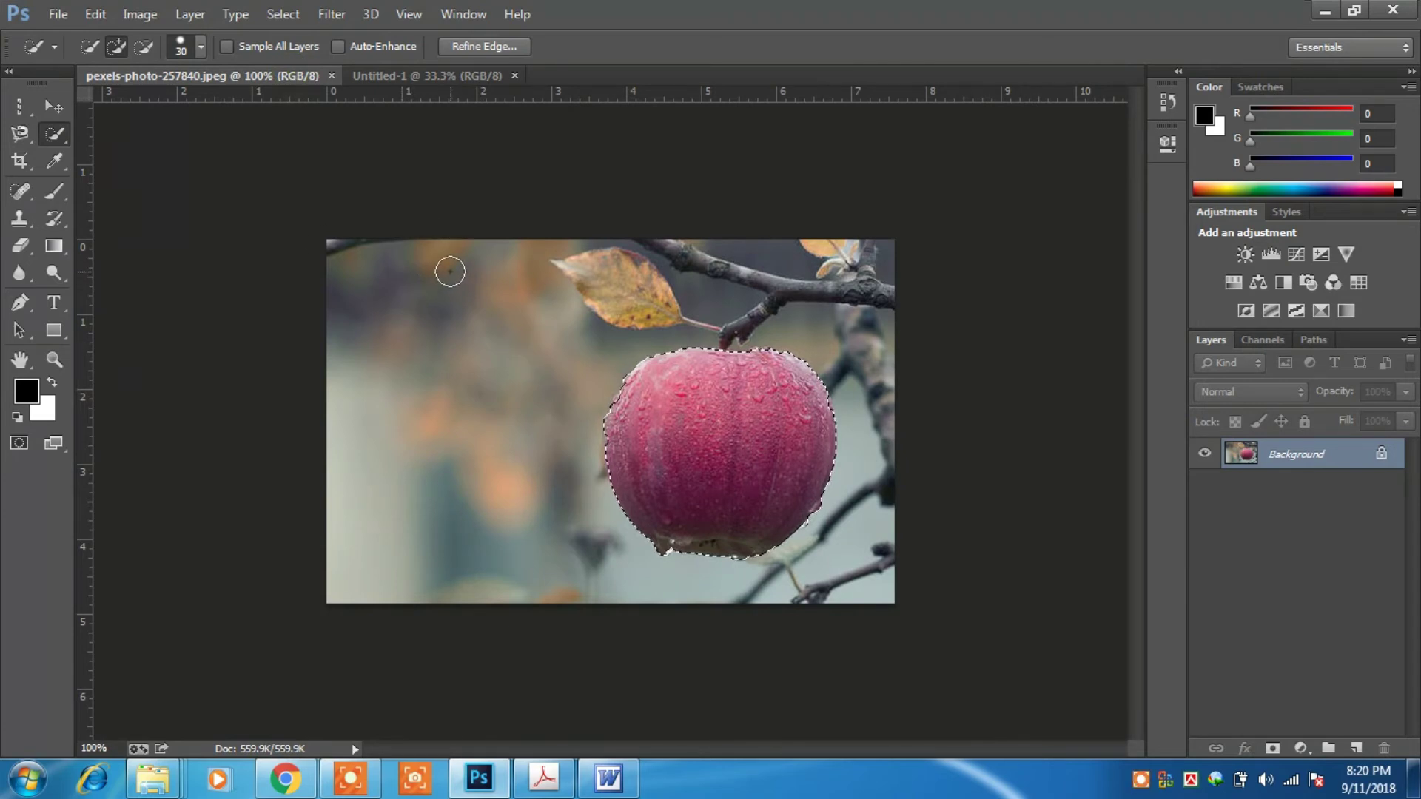
pyautogui.click(56, 110)
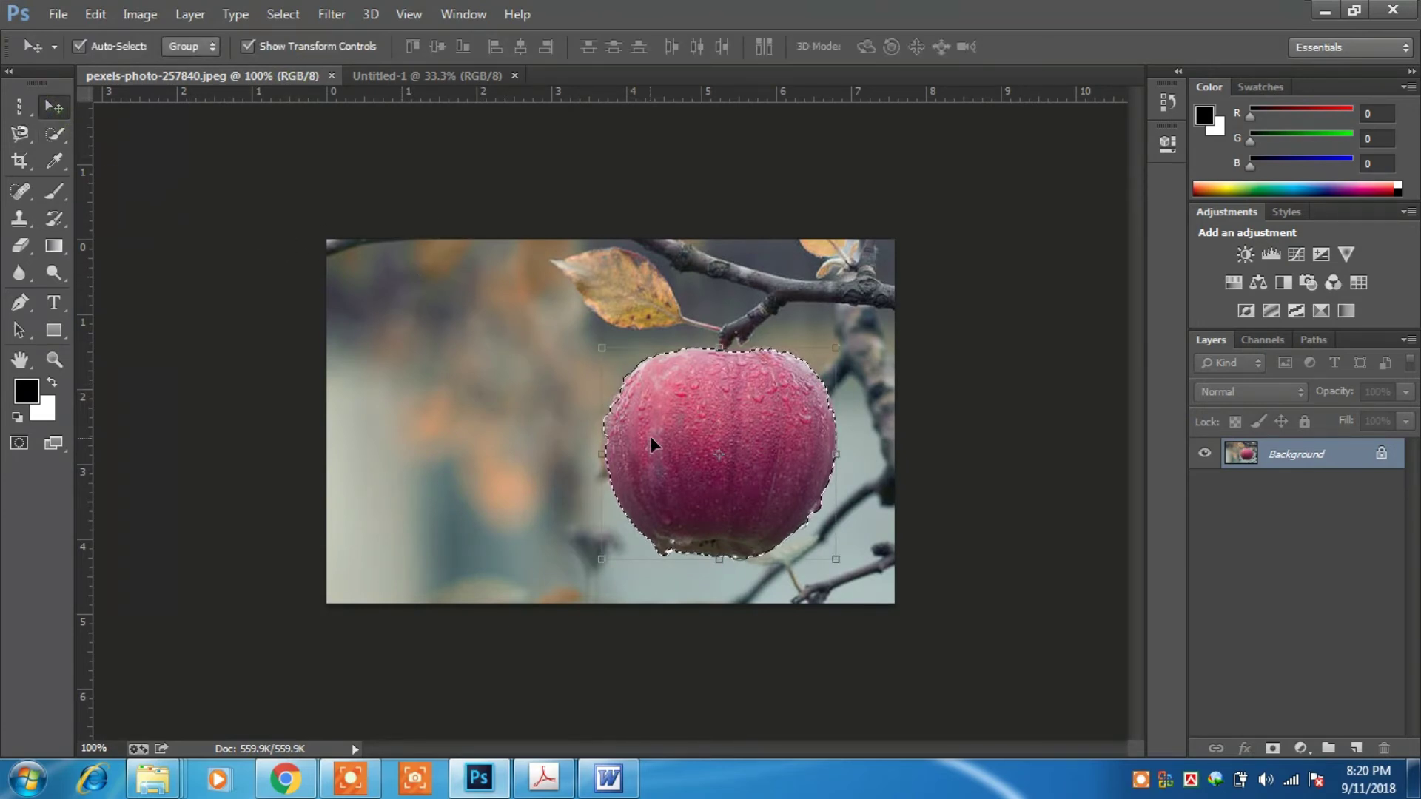
pyautogui.moveTo(641, 394); pyautogui.dragTo(482, 106)
pyautogui.moveTo(468, 74); pyautogui.dragTo(473, 266)
pyautogui.moveTo(476, 350); pyautogui.dragTo(475, 348)
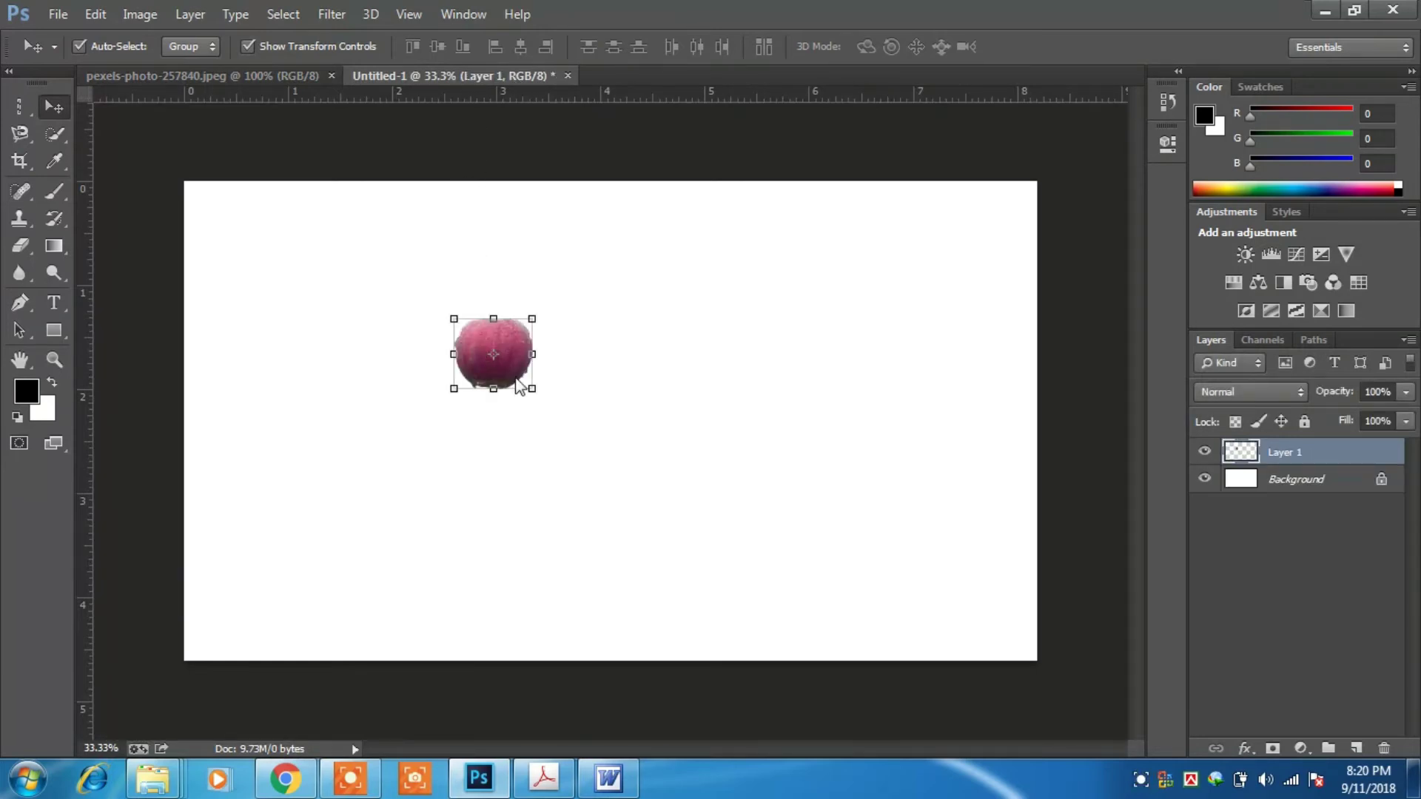
# Resize the apple on Layer 1 from its lower-right corner and move it to the right part of the canvas
pyautogui.moveTo(537, 395); pyautogui.dragTo(620, 466)
pyautogui.doubleClick(567, 376)
pyautogui.moveTo(612, 460); pyautogui.dragTo(583, 434)
pyautogui.doubleClick(535, 362)
pyautogui.moveTo(539, 358); pyautogui.dragTo(937, 398)
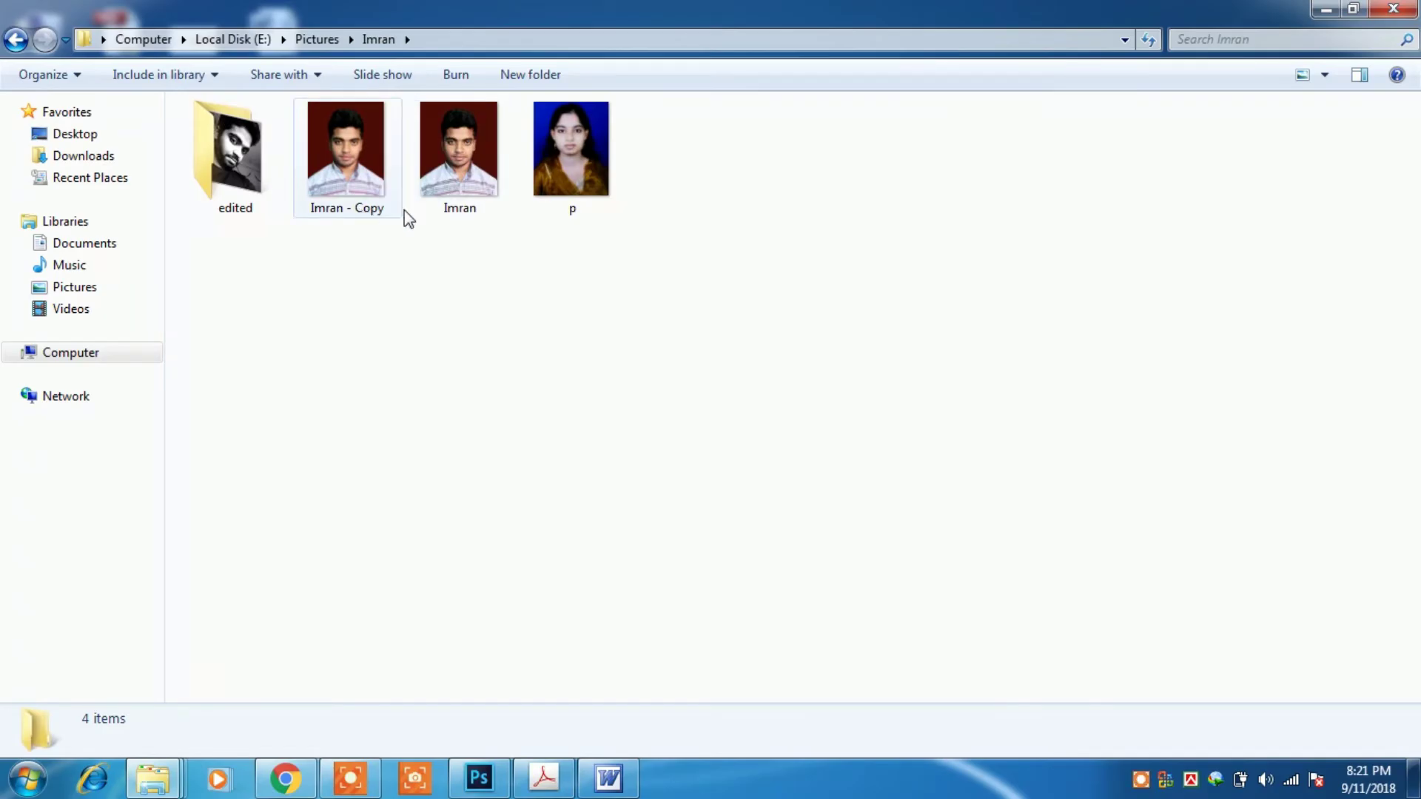
# Open the copy of the man's portrait from the Pictures subfolder in Photoshop and convert its Background to Layer 0
pyautogui.moveTo(374, 216)
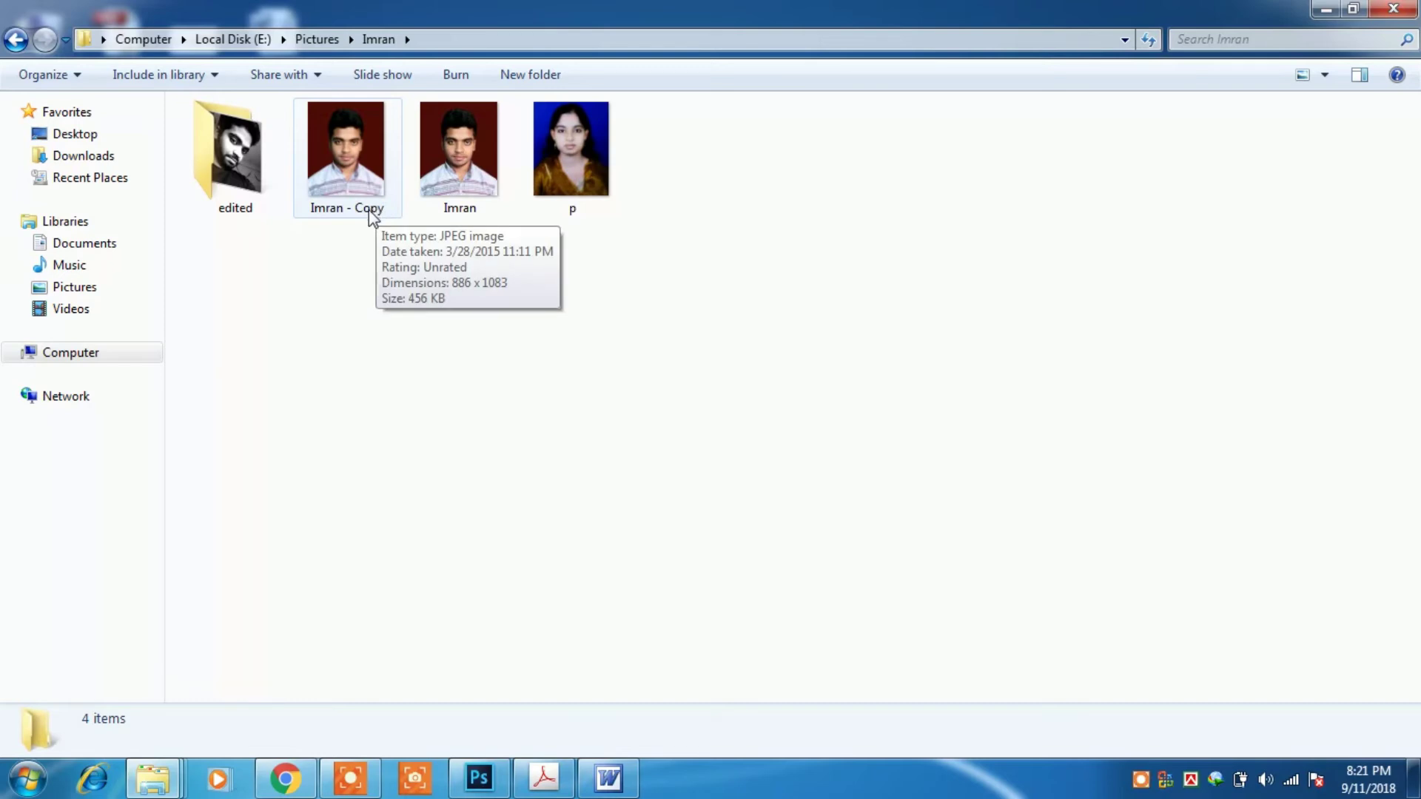
pyautogui.moveTo(349, 153); pyautogui.dragTo(510, 466)
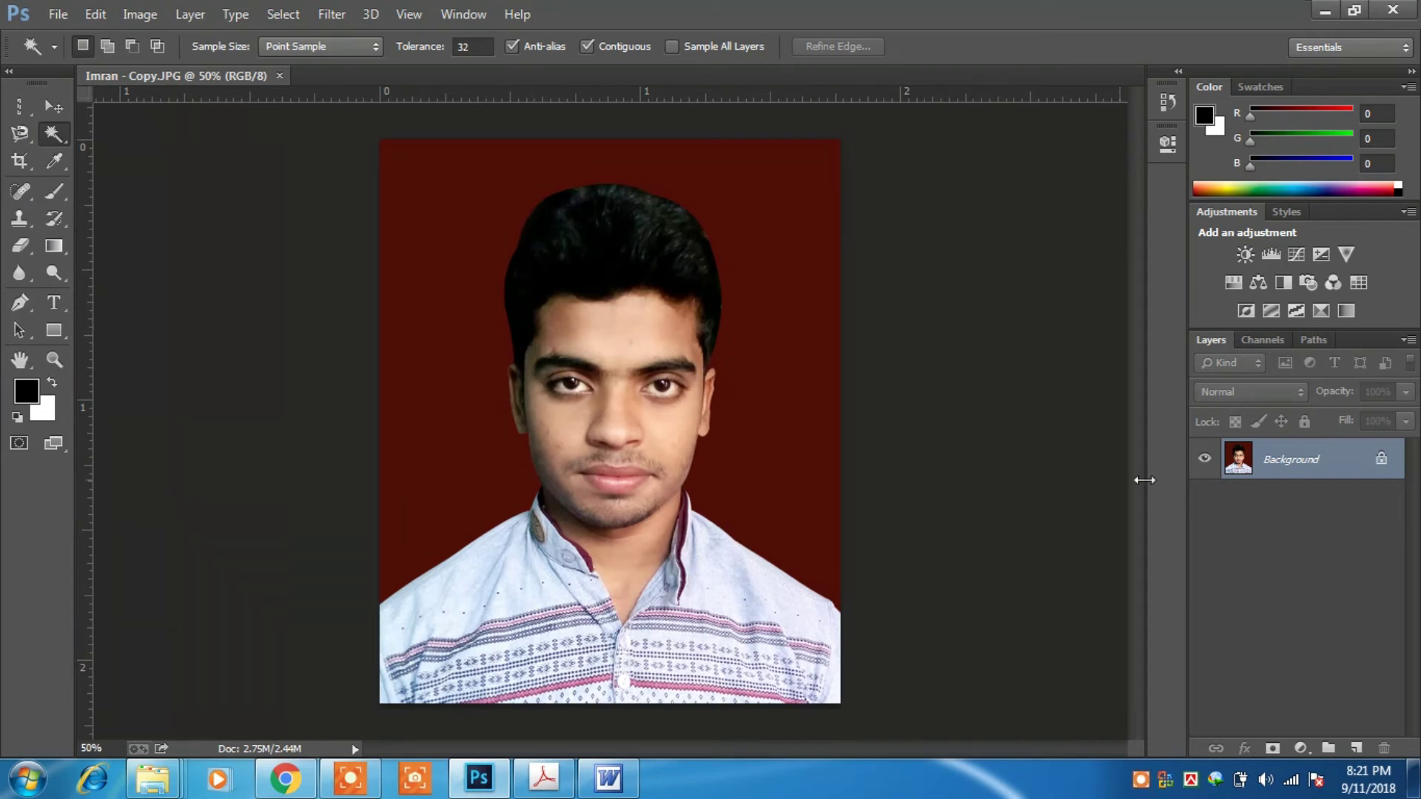
pyautogui.doubleClick(1322, 459)
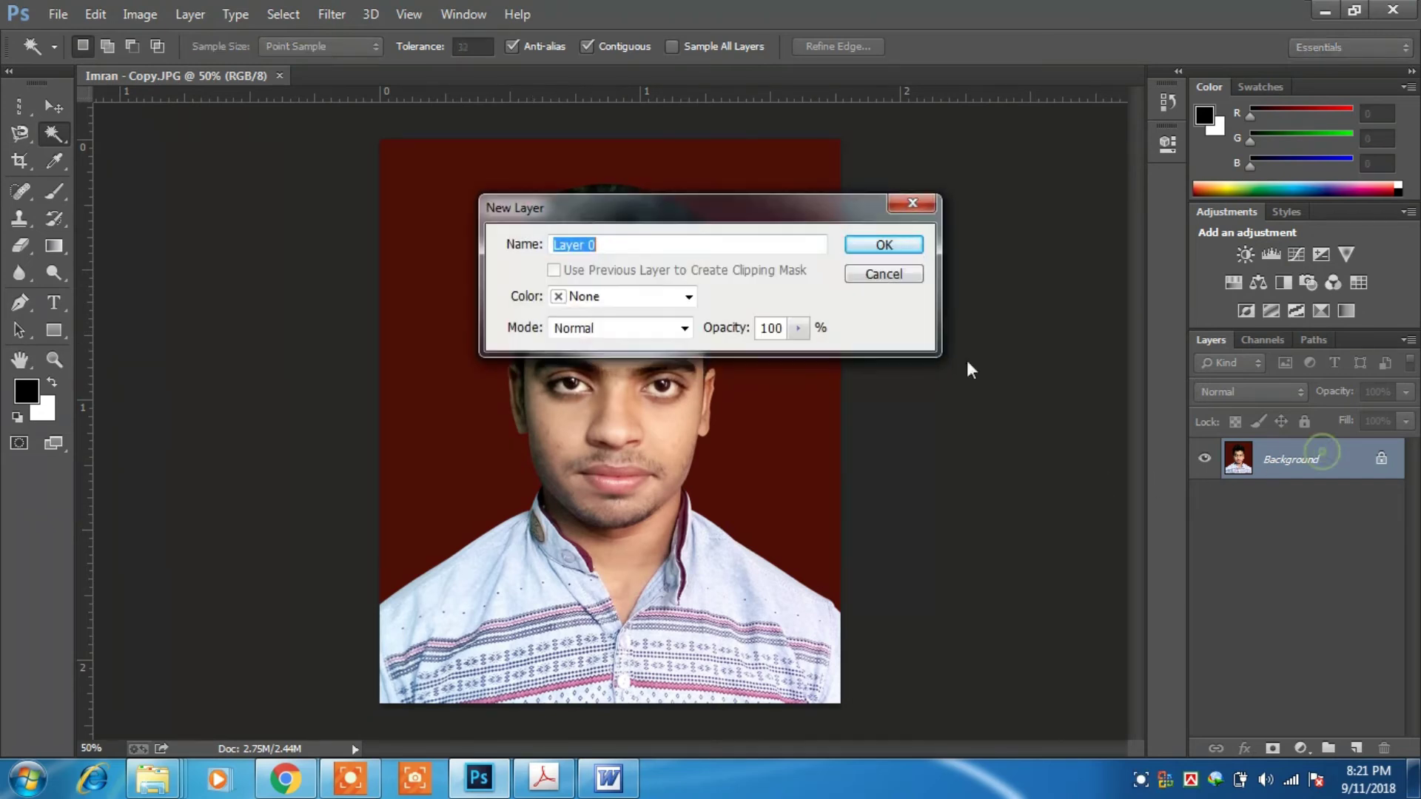
pyautogui.click(885, 246)
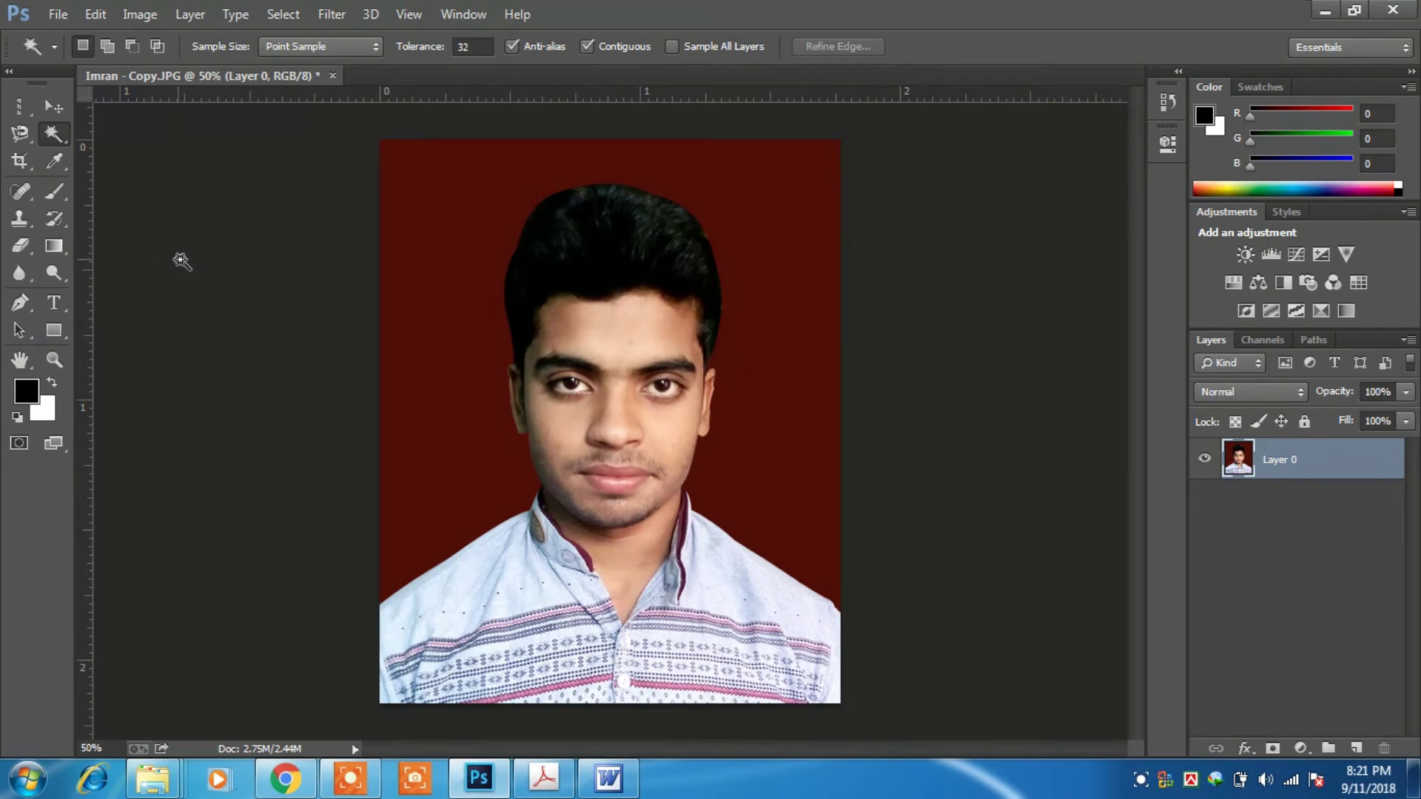
# Select the dark red backdrop behind the man with the Magic Wand at a tolerance of 20
pyautogui.rightClick(62, 133)
pyautogui.click(131, 146)
pyautogui.click(402, 224)
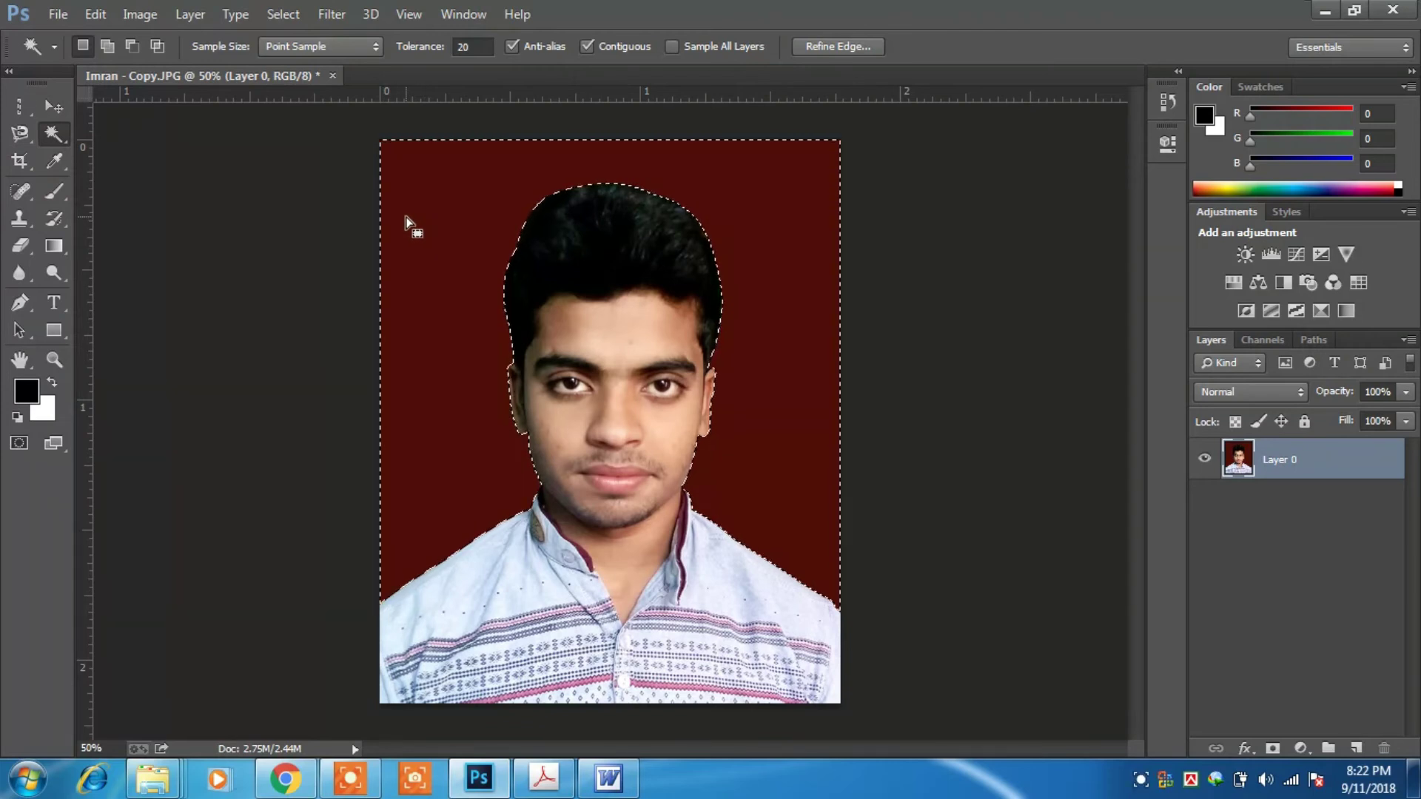
# Fill the selected backdrop with the turquoise foreground colour #0ad4c3 and deselect it
pyautogui.click(31, 390)
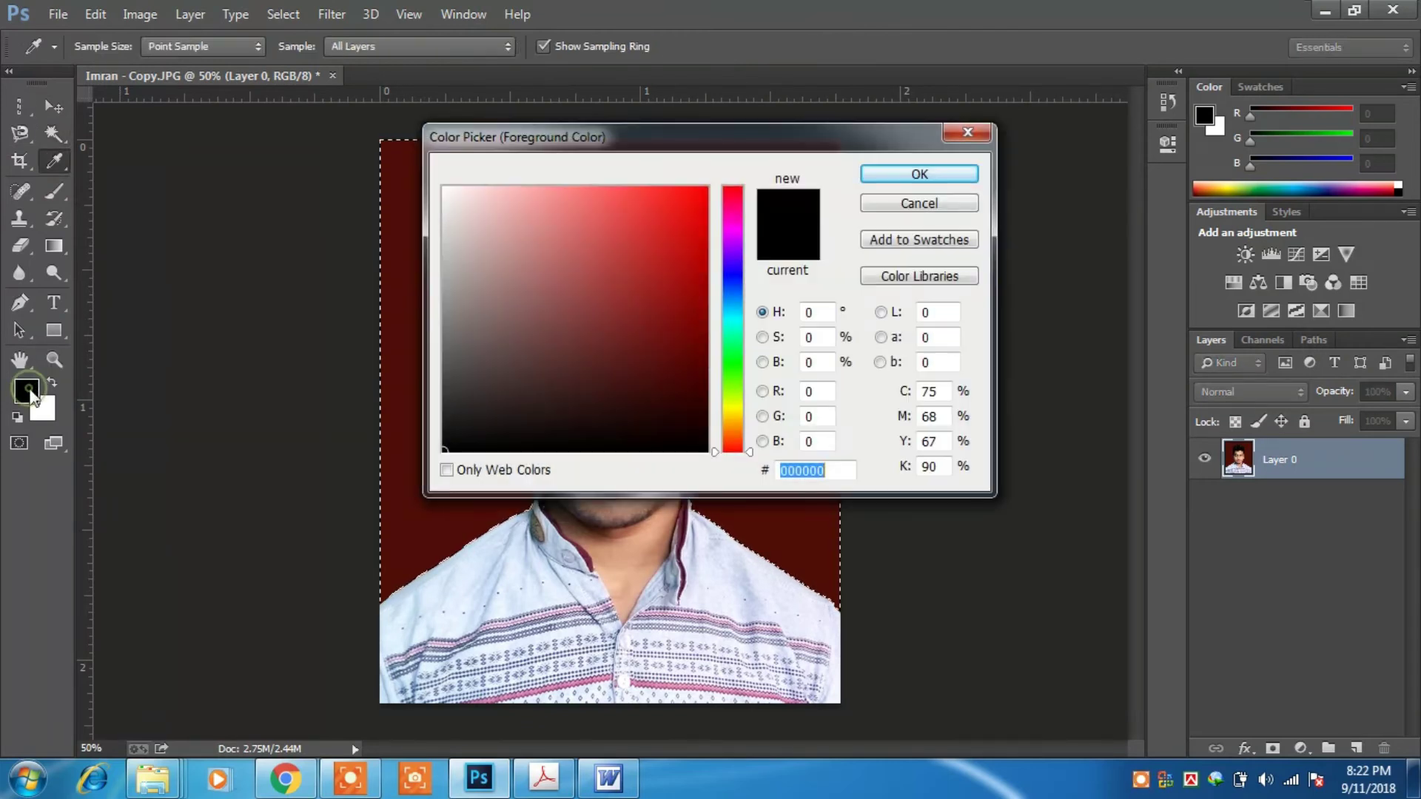
pyautogui.click(732, 323)
pyautogui.click(686, 253)
pyautogui.click(919, 175)
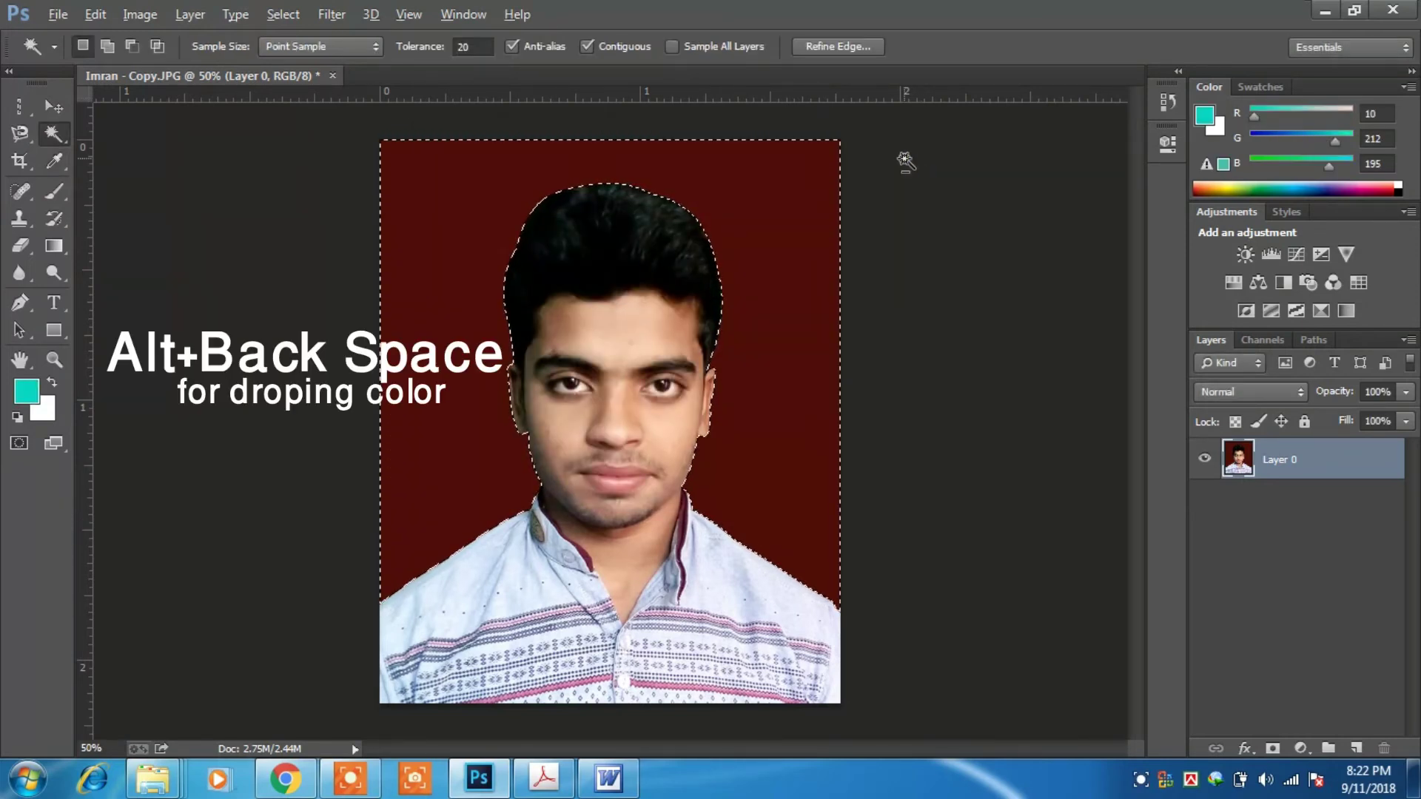
pyautogui.hotkey('alt', 'BackSpace')
pyautogui.hotkey('ctrl', 'd')
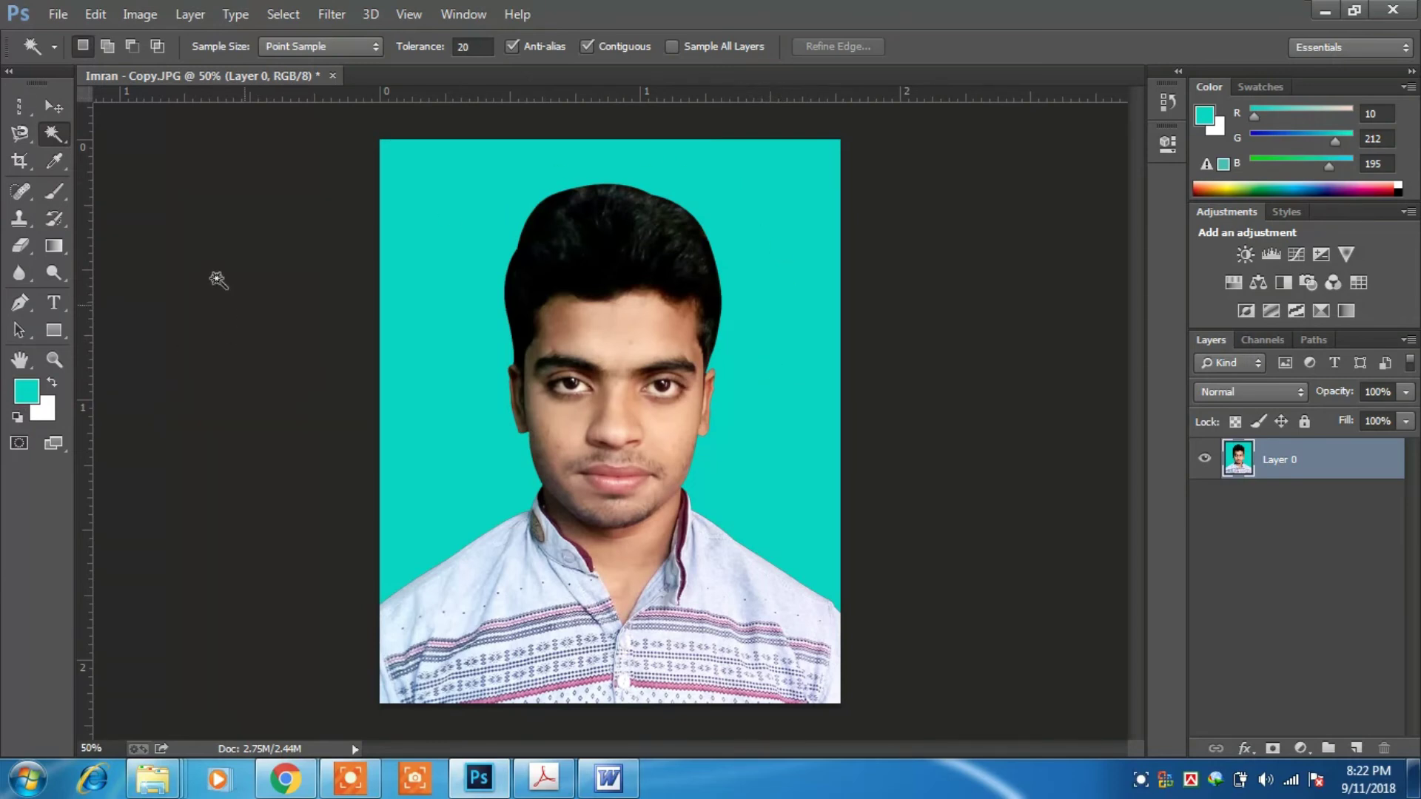
# Select the turquoise backdrop with the Magic Wand, fill it with dark blue #11079c, and deselect it
pyautogui.click(464, 231)
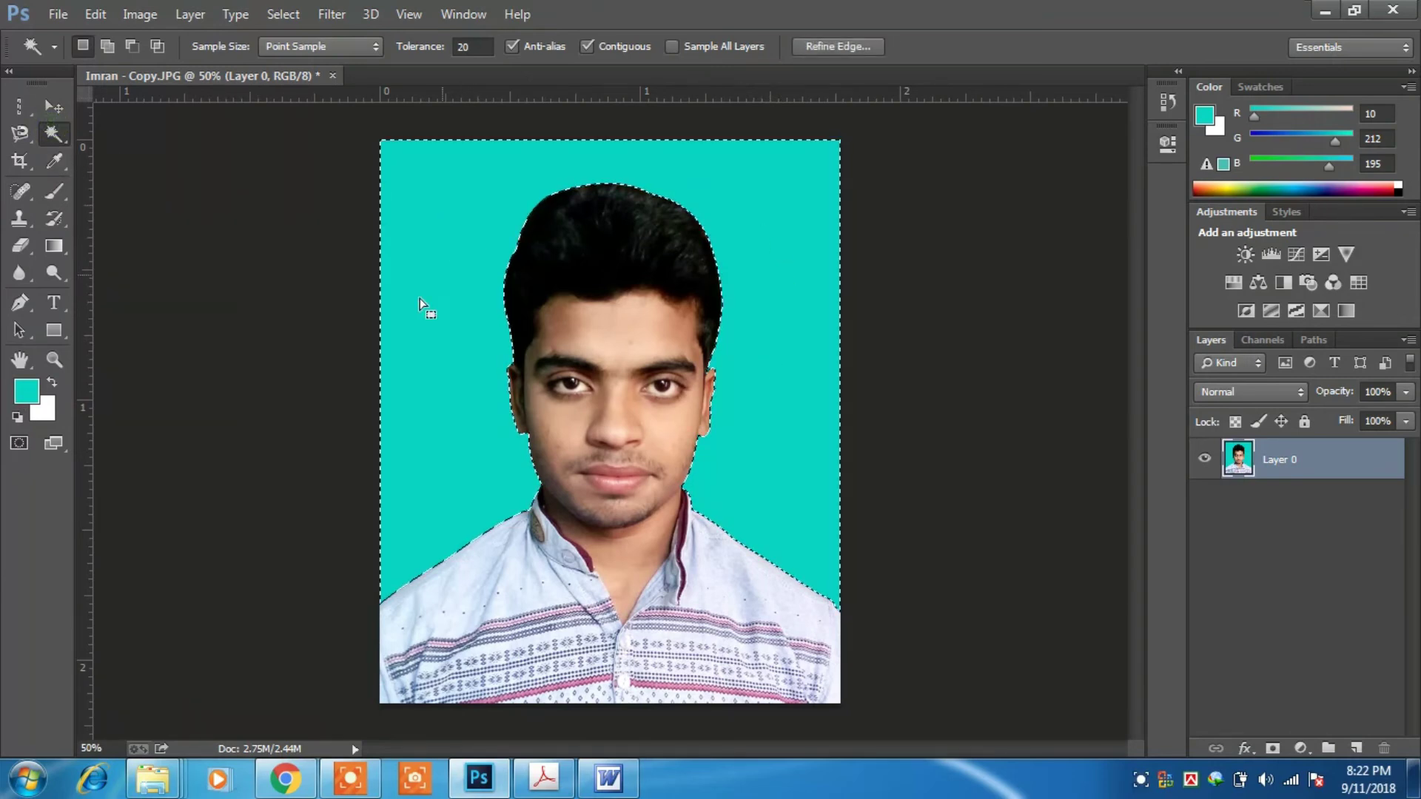
pyautogui.click(29, 392)
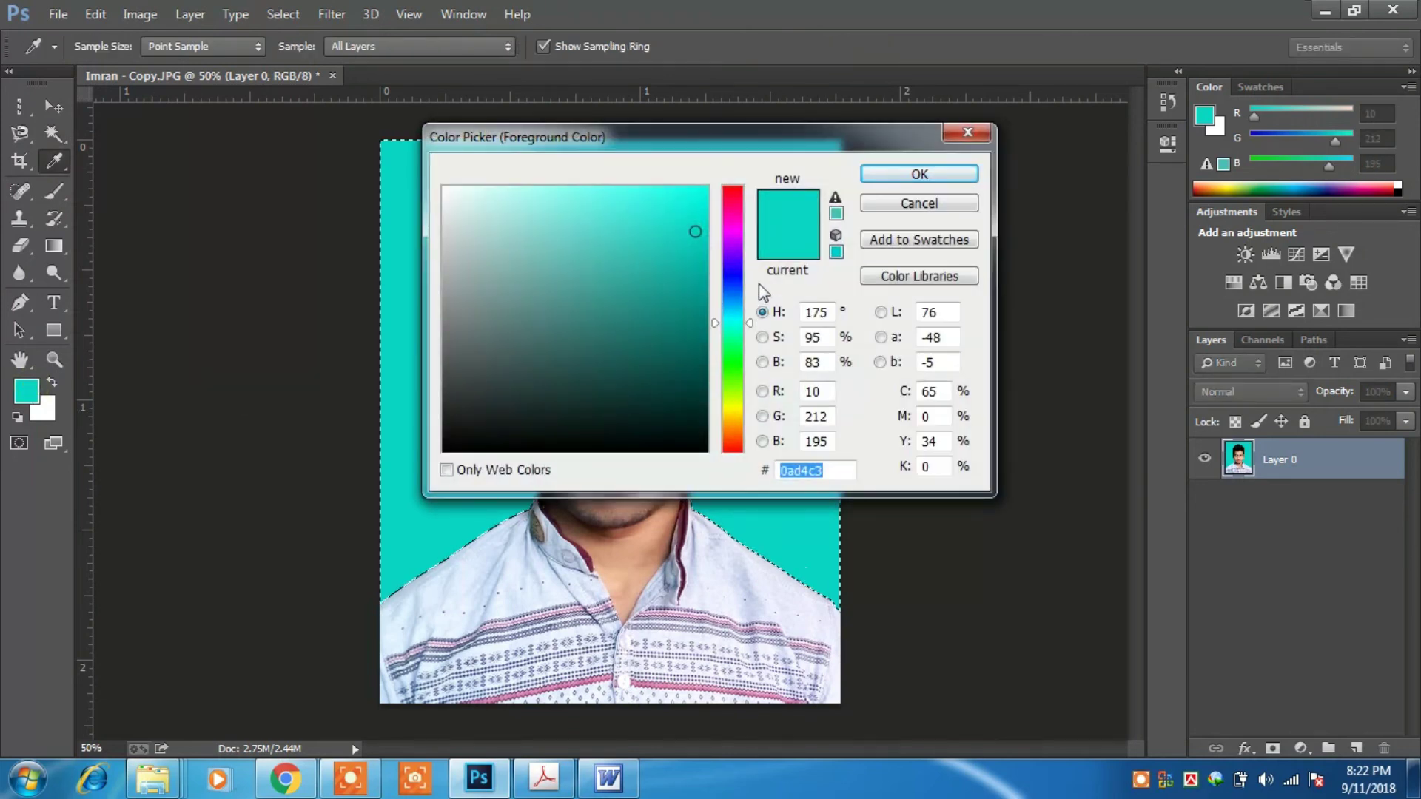
pyautogui.click(730, 271)
pyautogui.click(677, 266)
pyautogui.click(698, 289)
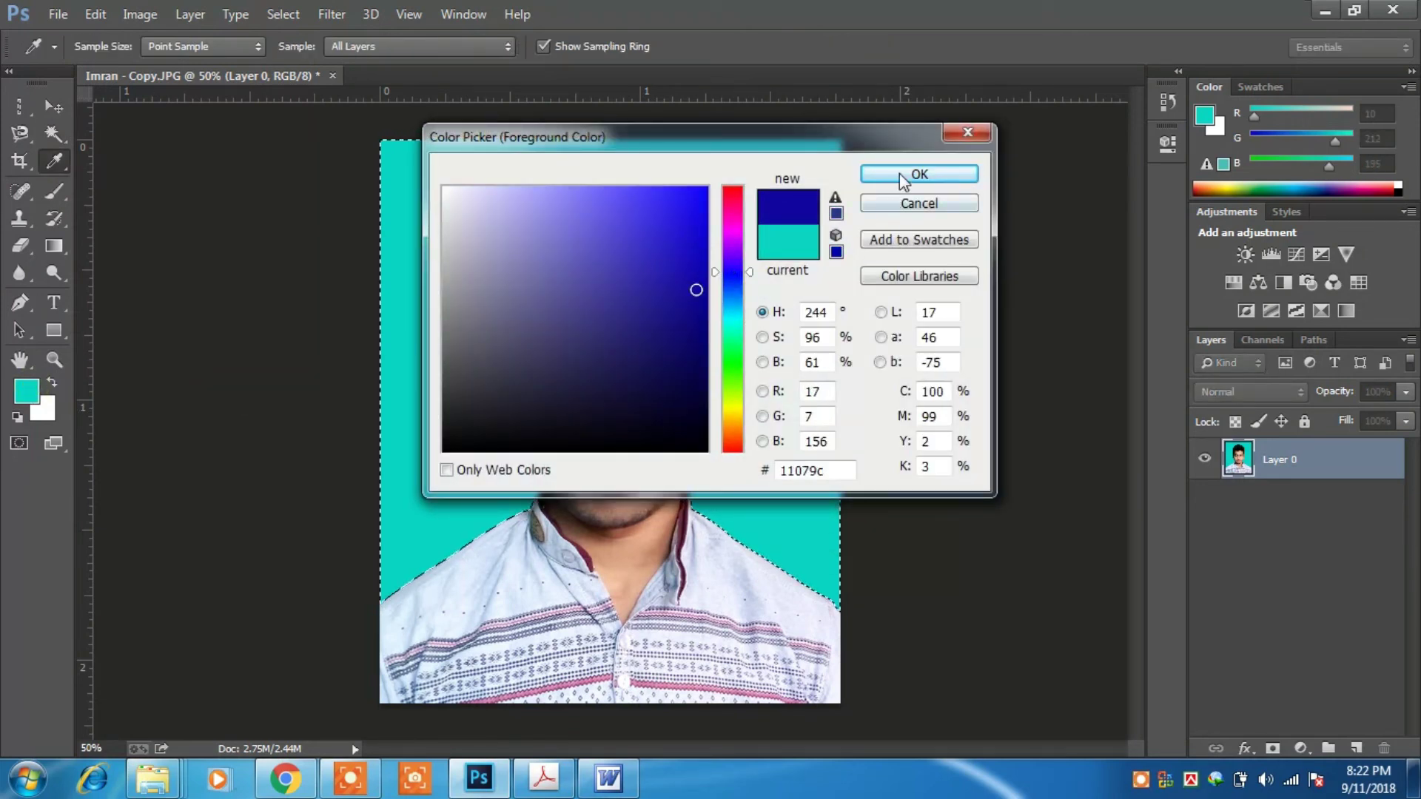
pyautogui.click(899, 173)
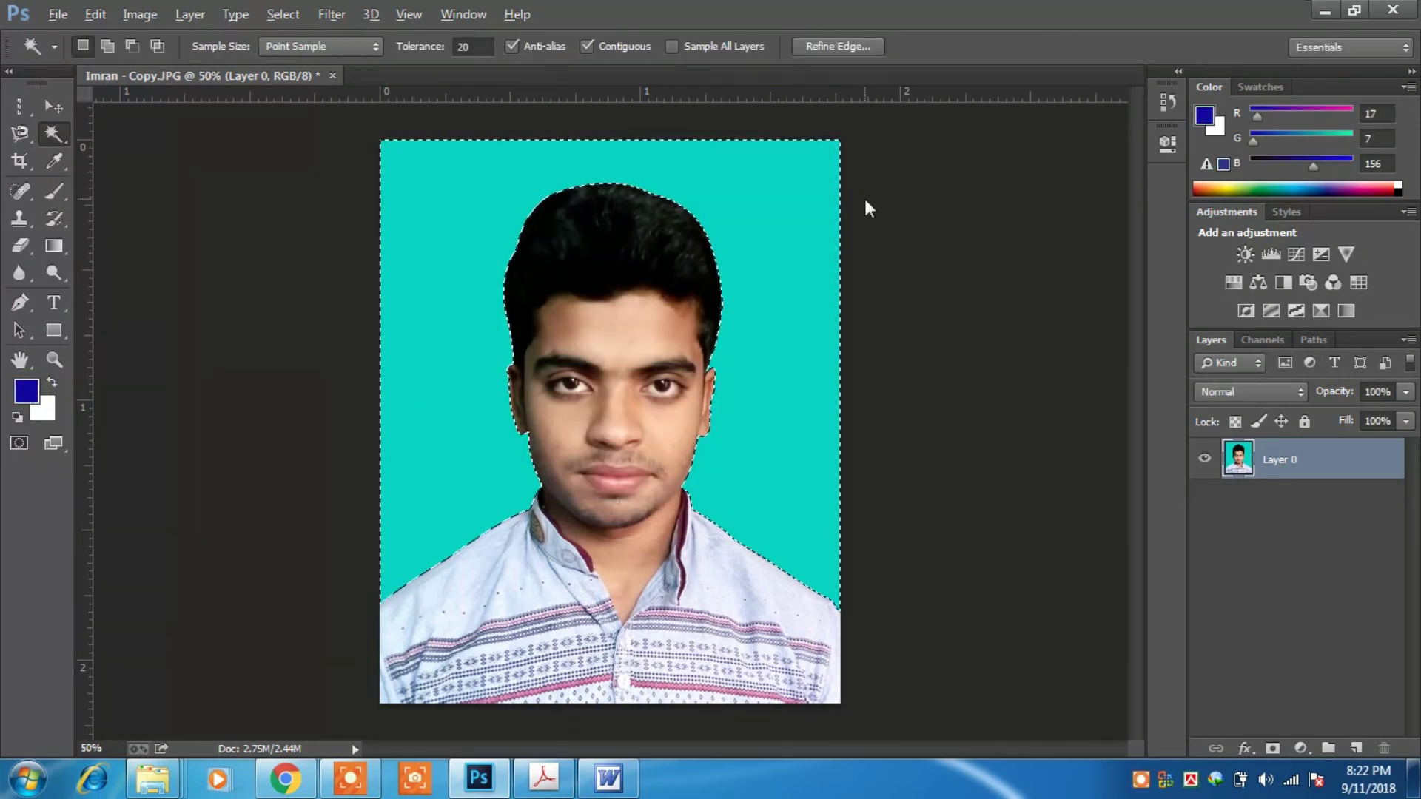
pyautogui.hotkey('alt', 'BackSpace')
pyautogui.hotkey('ctrl', 'd')
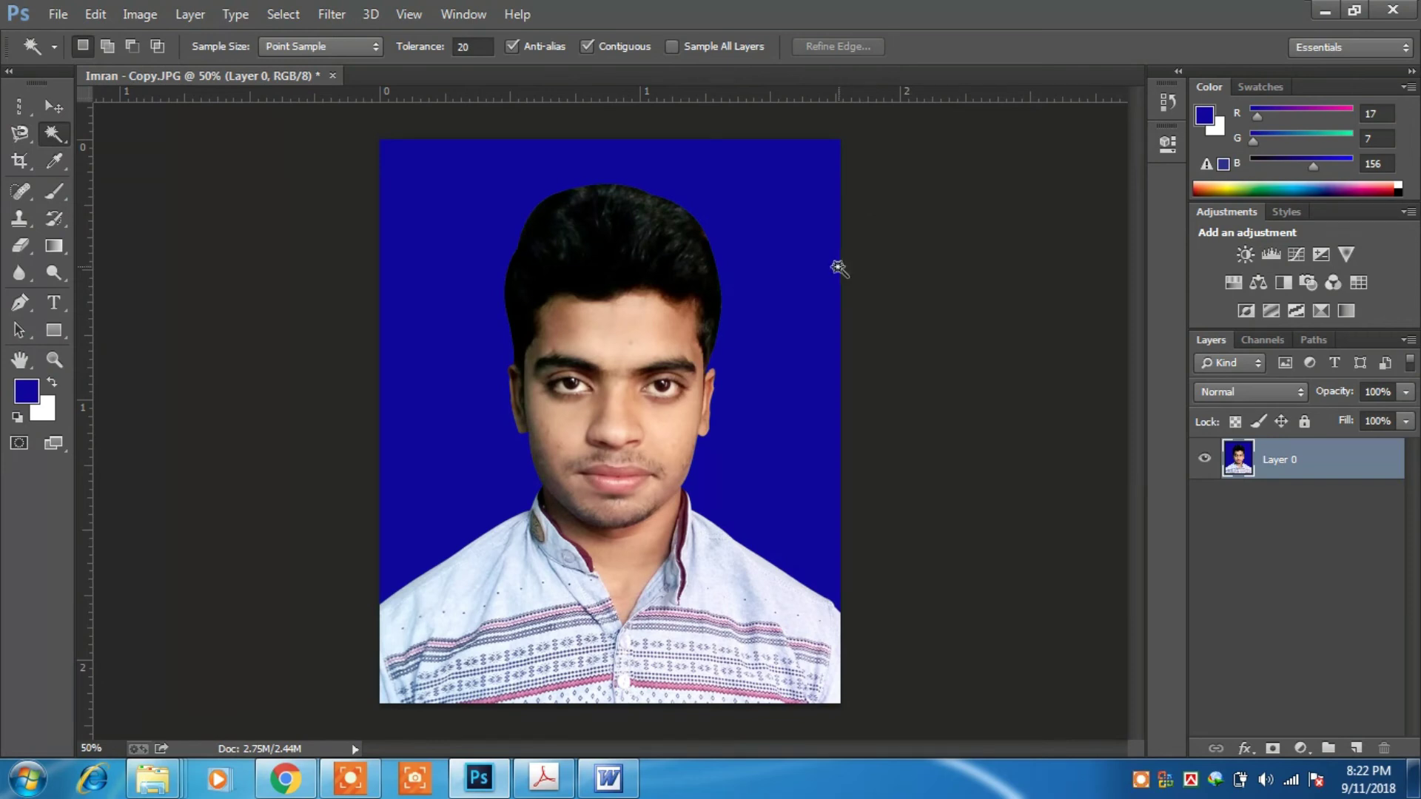
# Close the portrait document
pyautogui.click(333, 77)
pyautogui.click(713, 306)
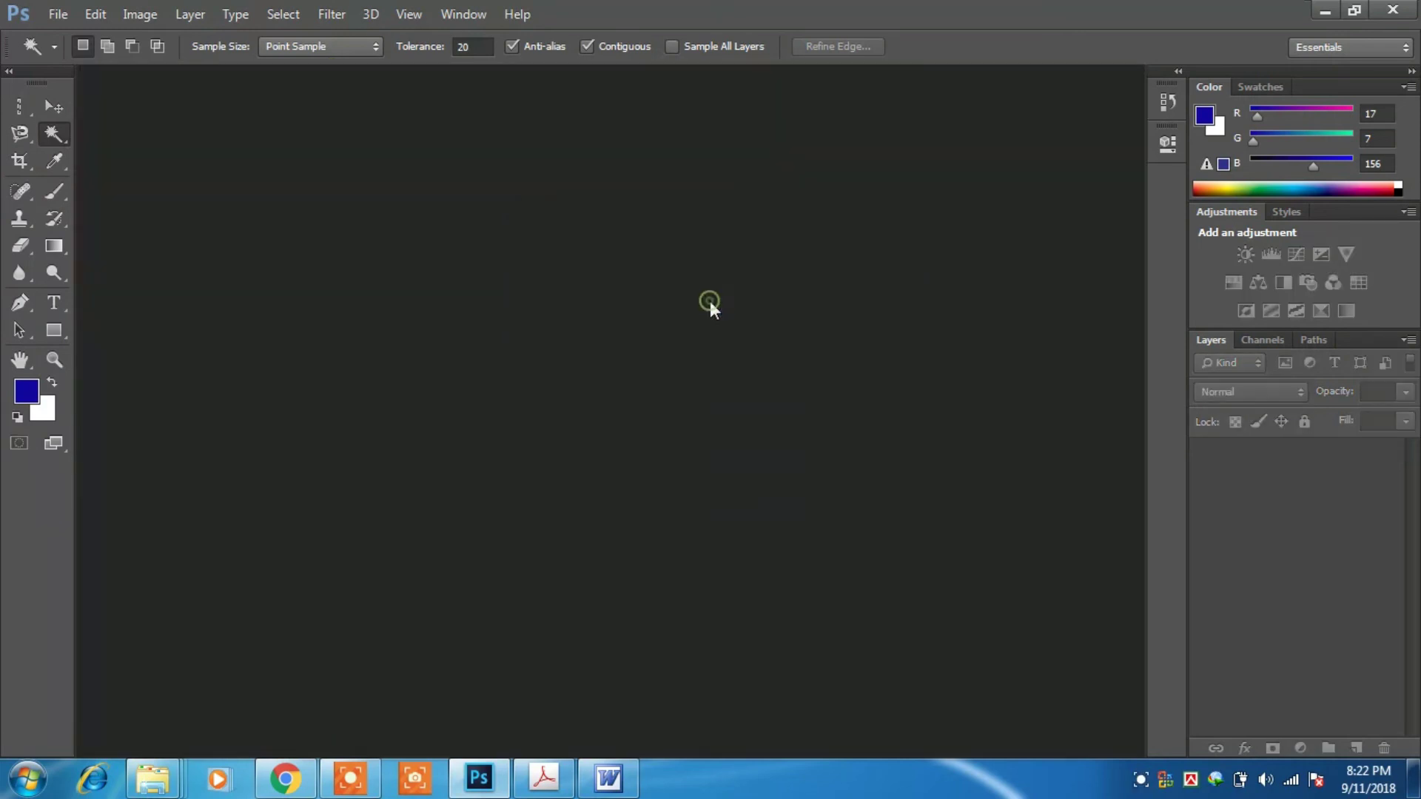